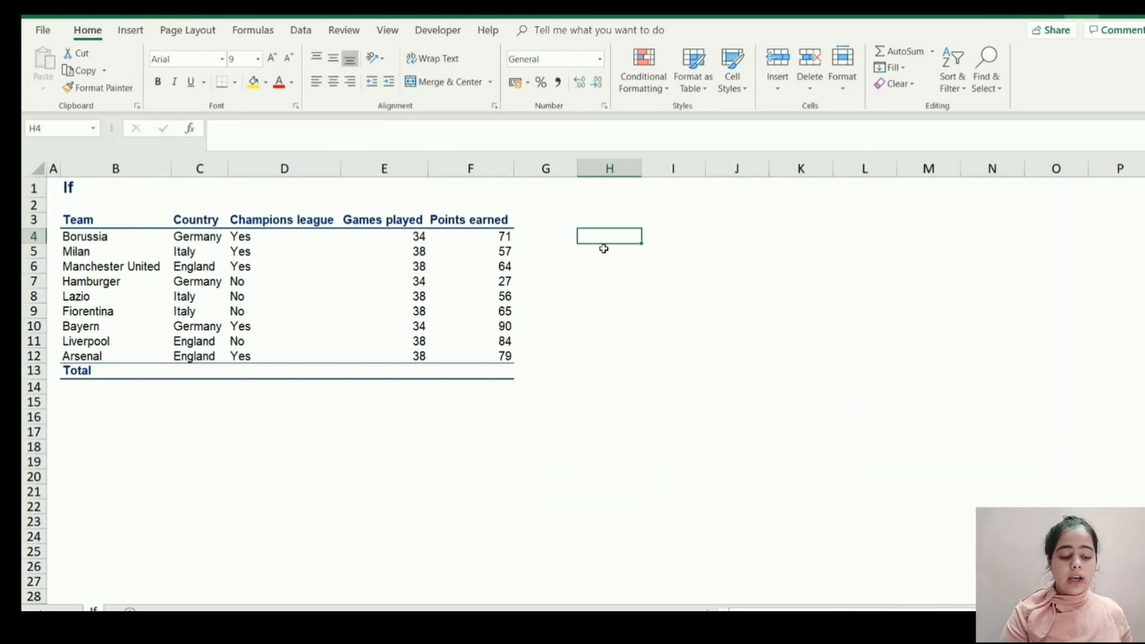
Start an IF formula in H4 with the logical test D4="Yes" on Borussia's Champions league entry.
text(=IF)
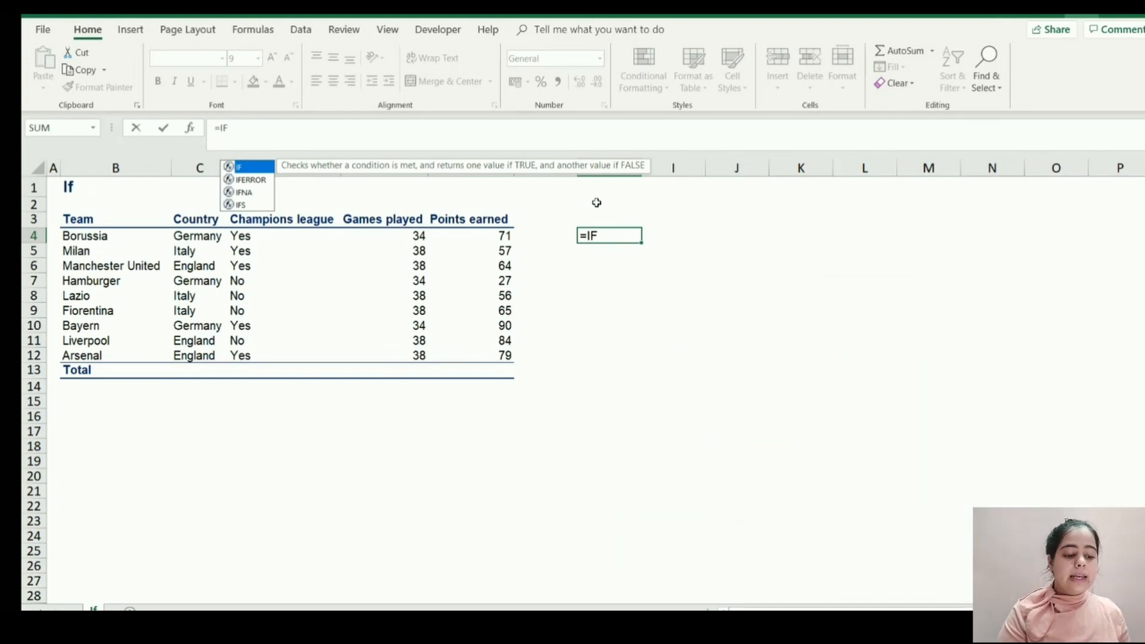
text(()
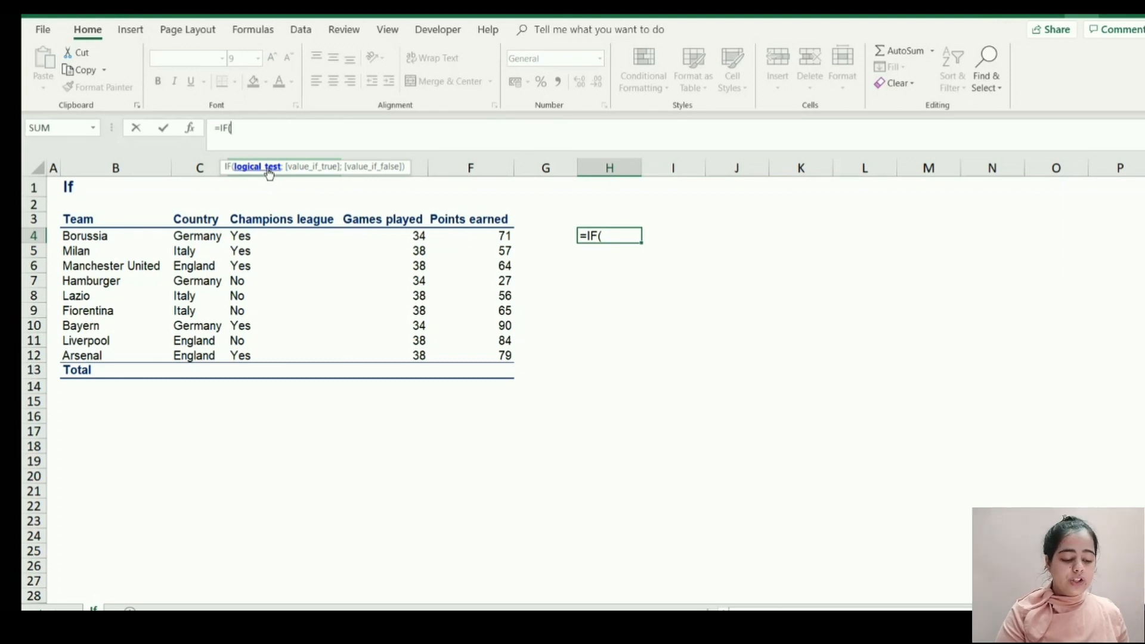
click(253, 236)
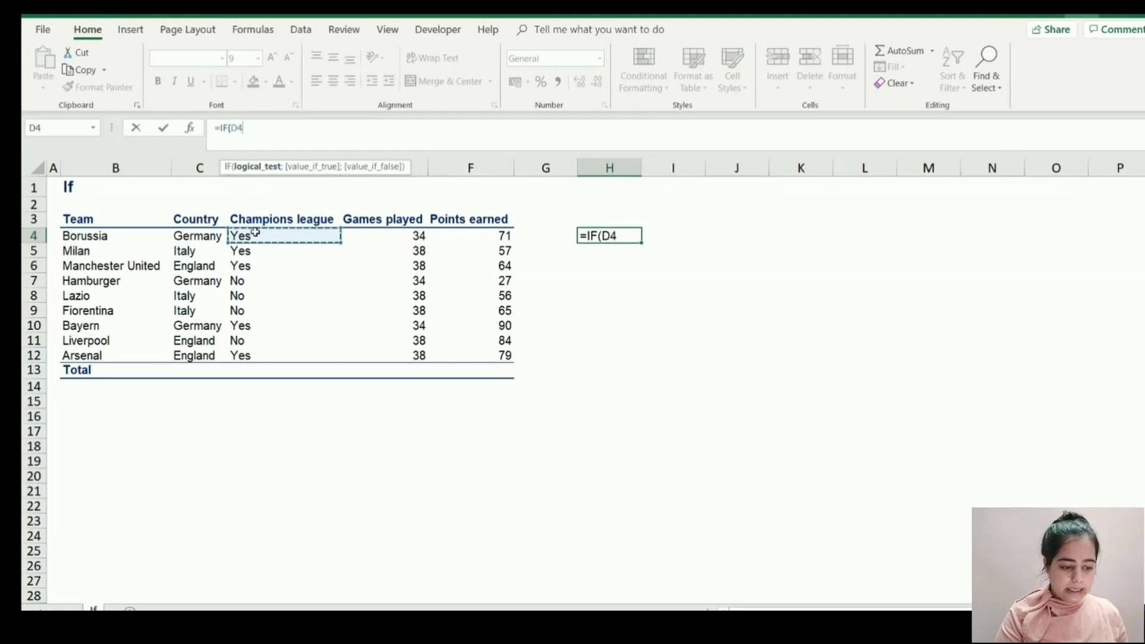
text(=)
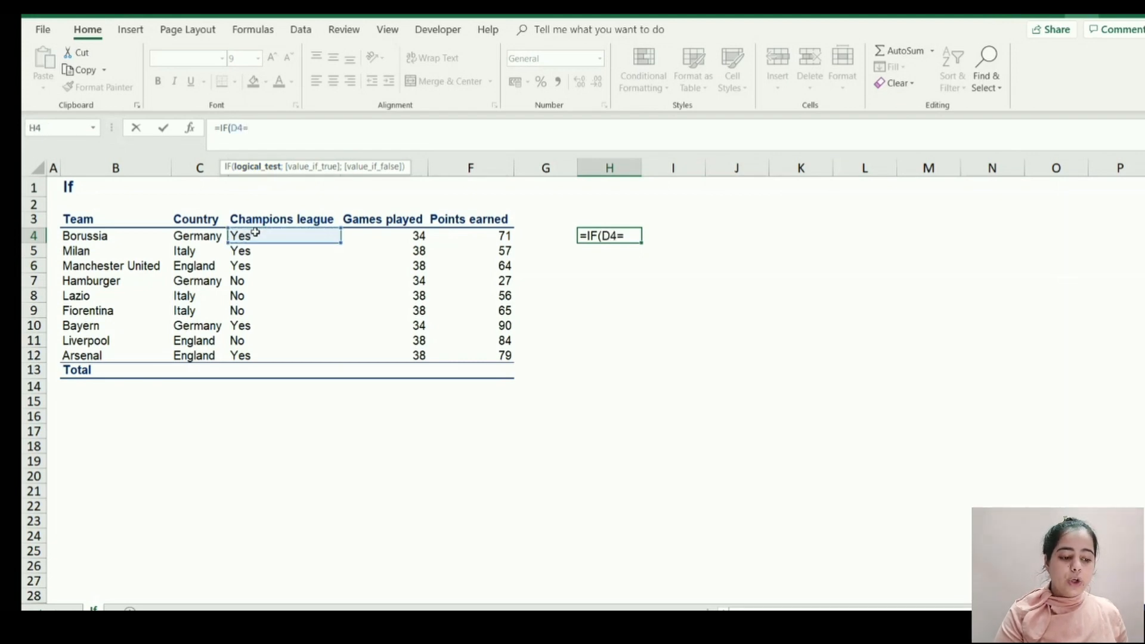
text(")
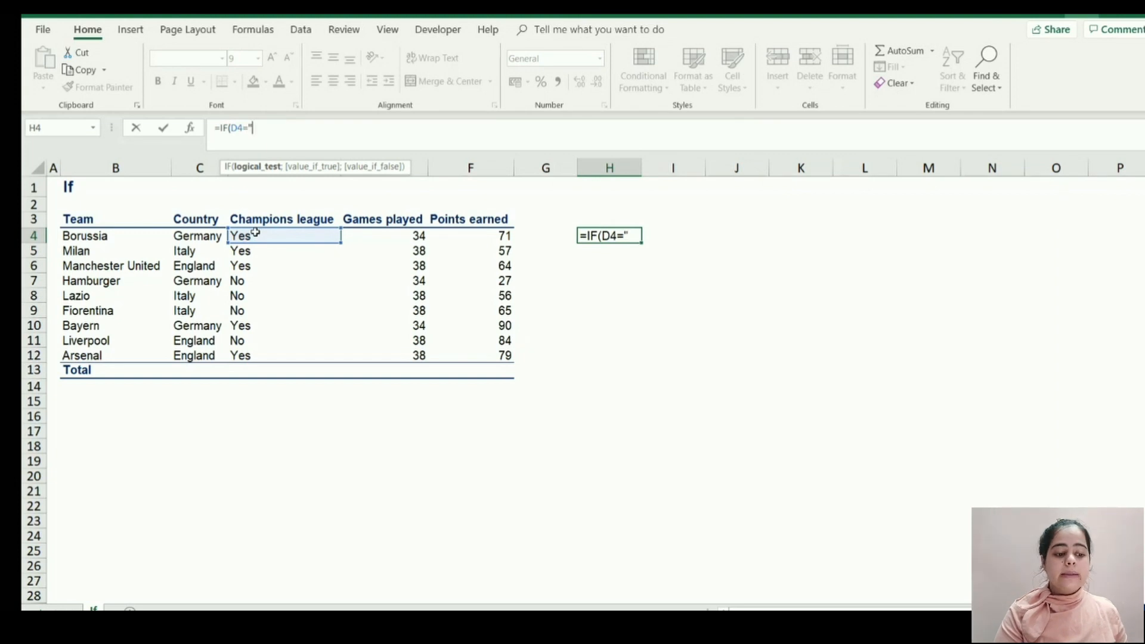
text(Yes")
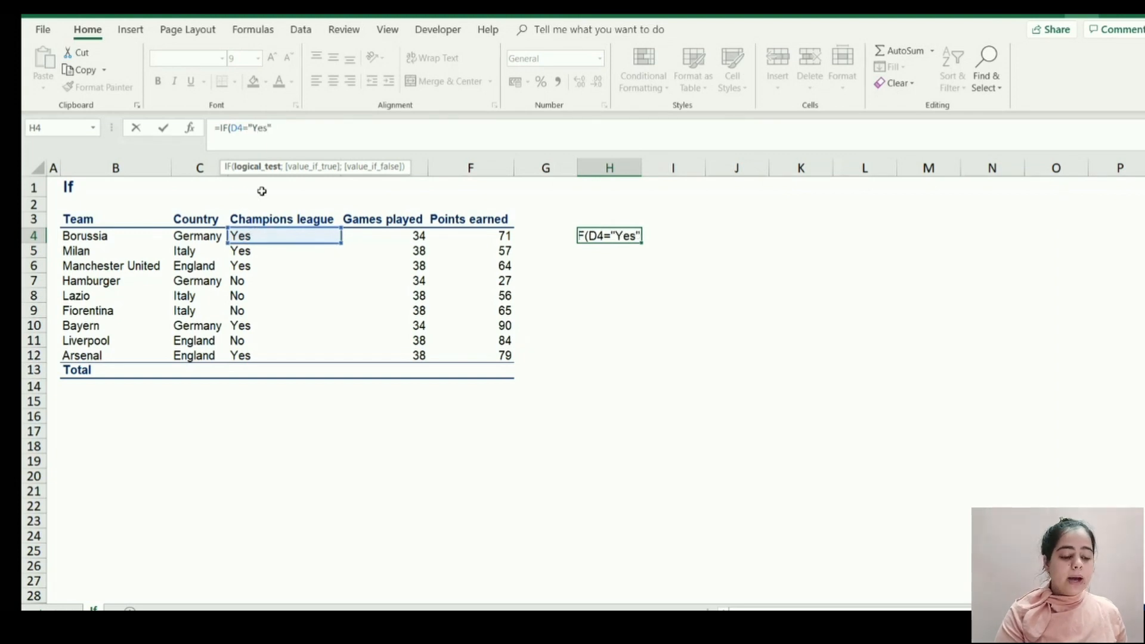
drag(257, 127, 277, 127)
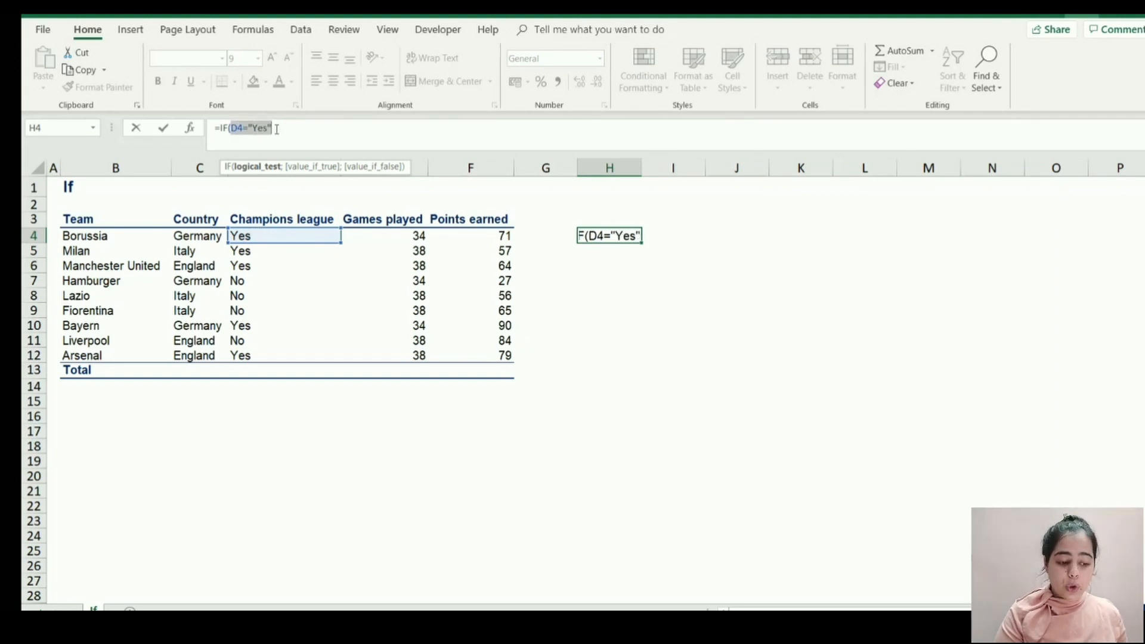
click(276, 128)
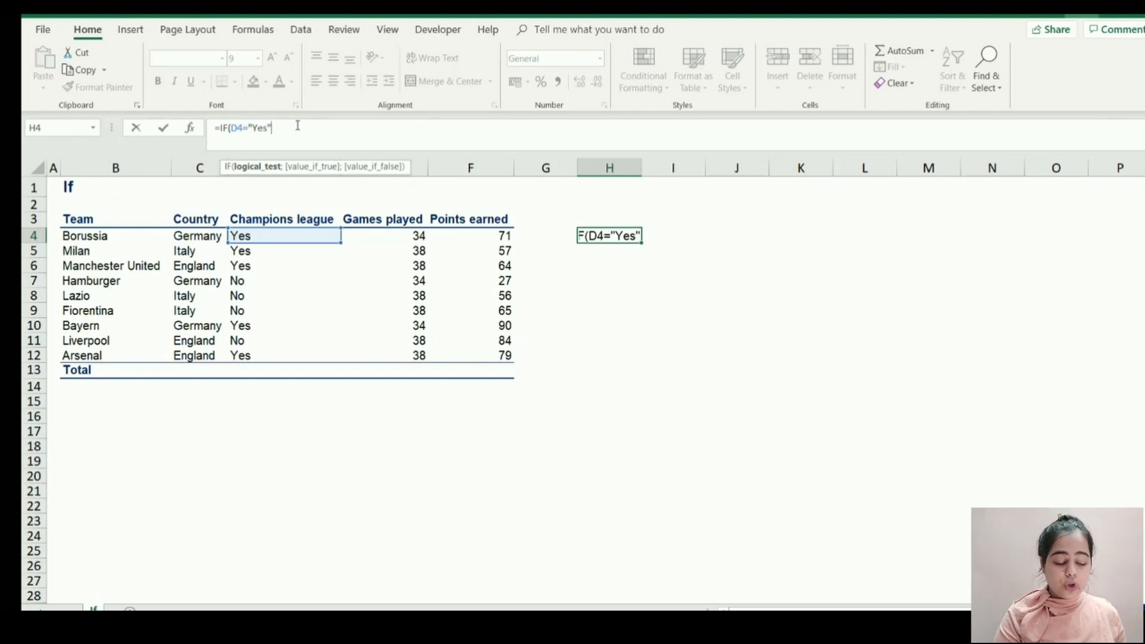
Complete the IF formula in H4 so it returns the points in F4 when true and 0 when false.
text(;)
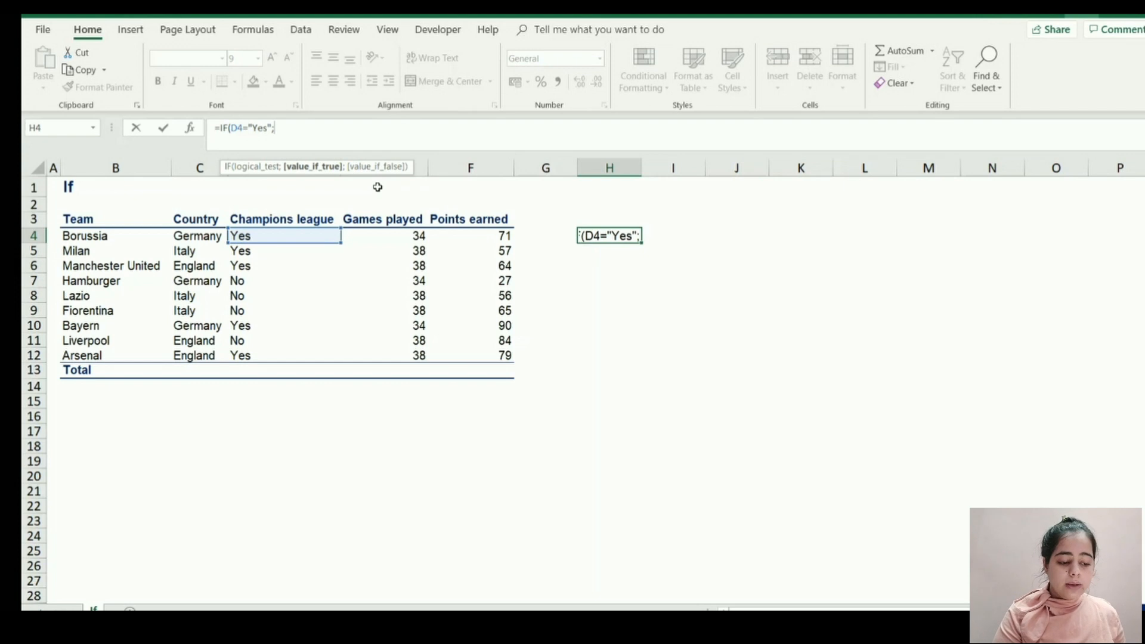
click(466, 236)
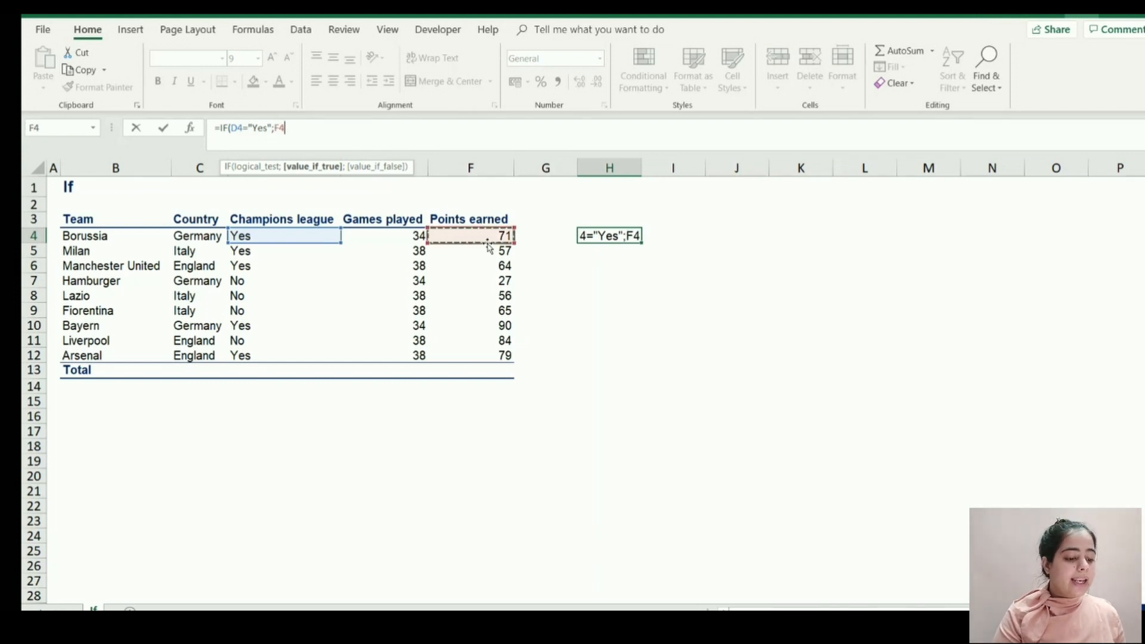
text(;)
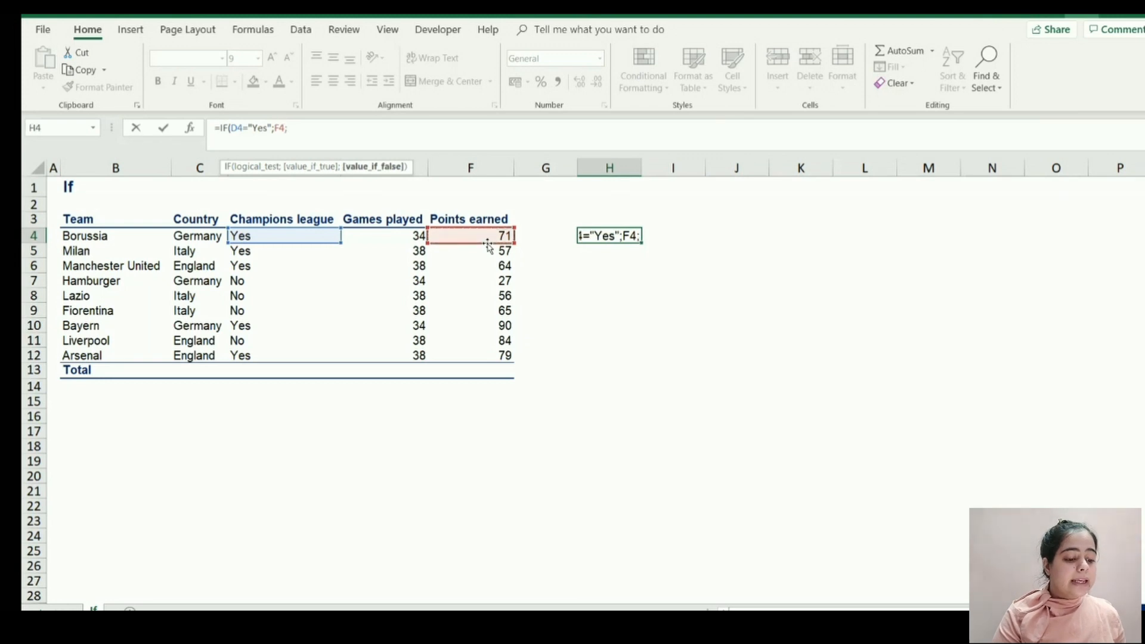
text(0)
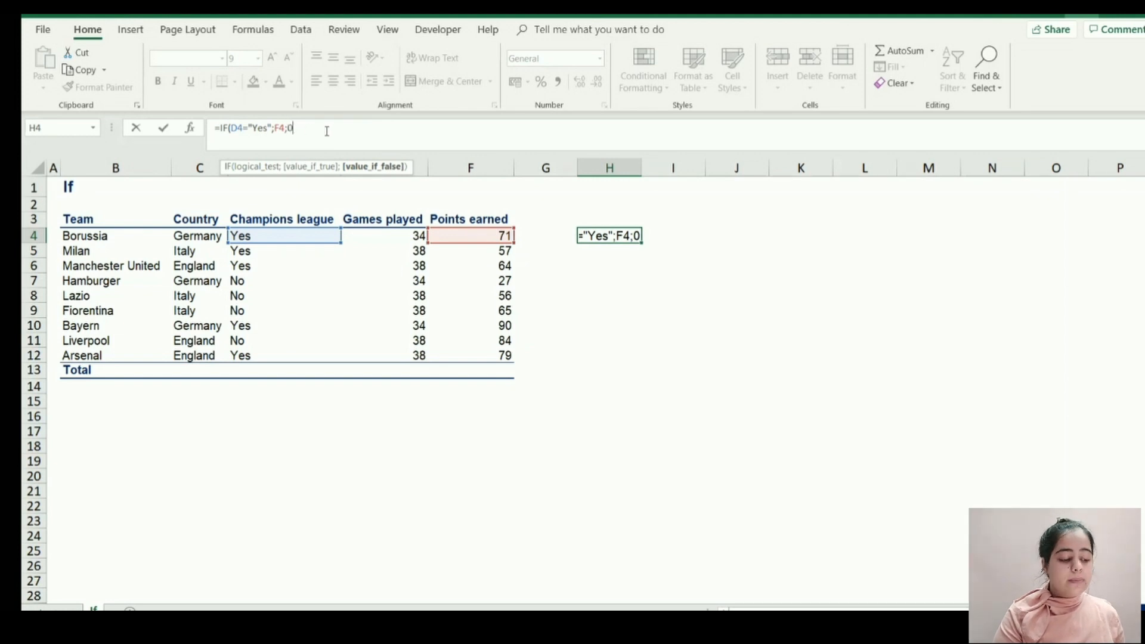
text())
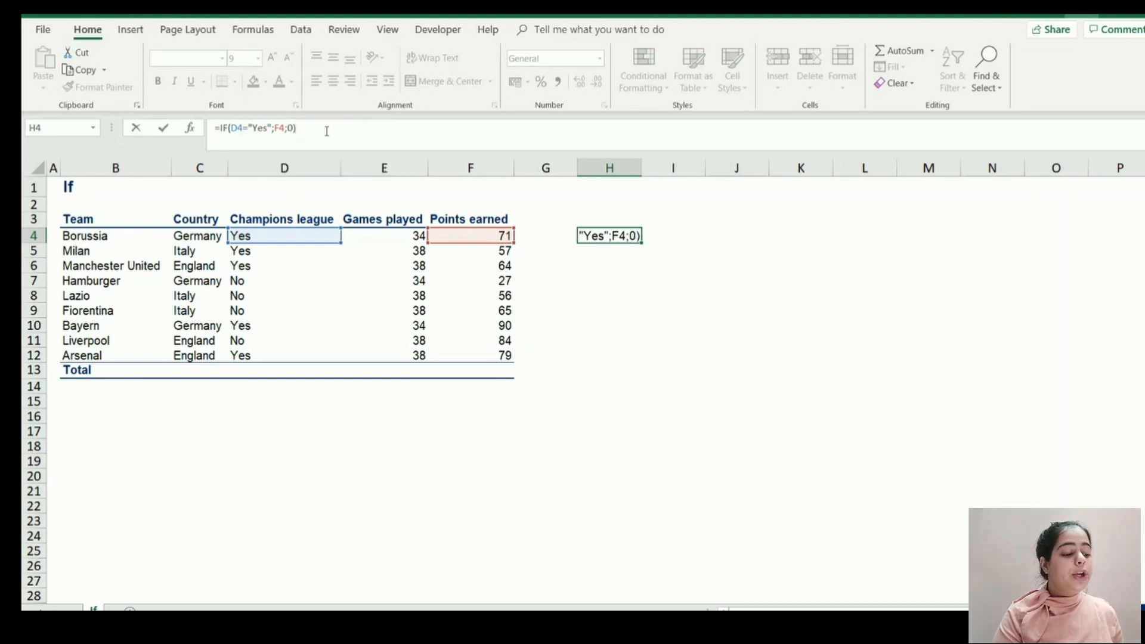
key(Return)
key(Up)
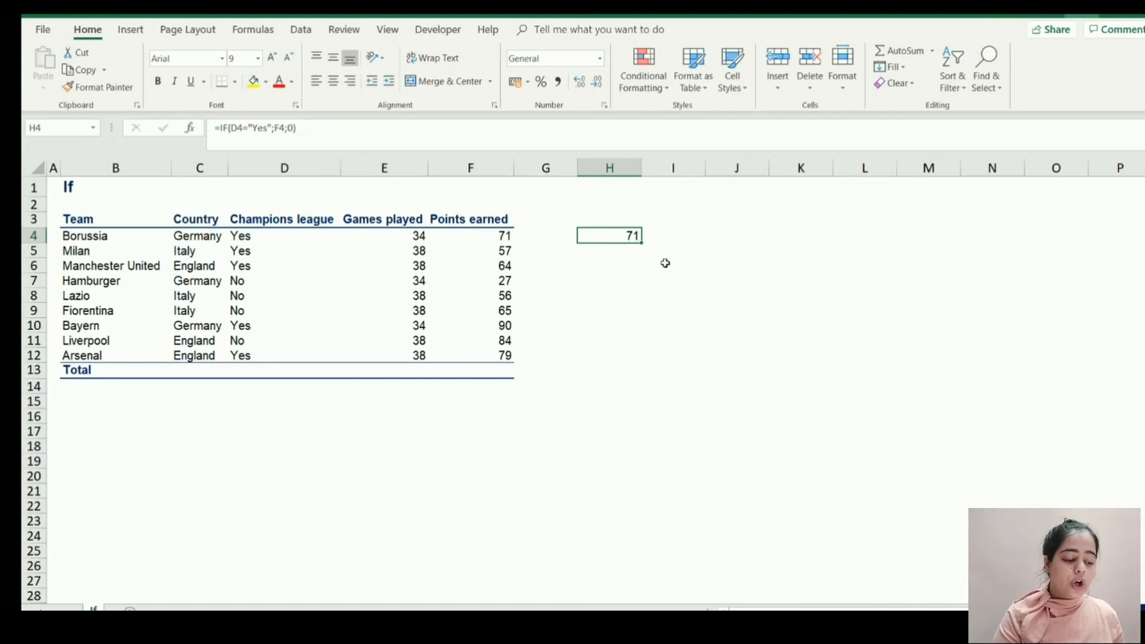
Copy the IF formula from H4 into H5:H12 for the remaining teams.
click(256, 234)
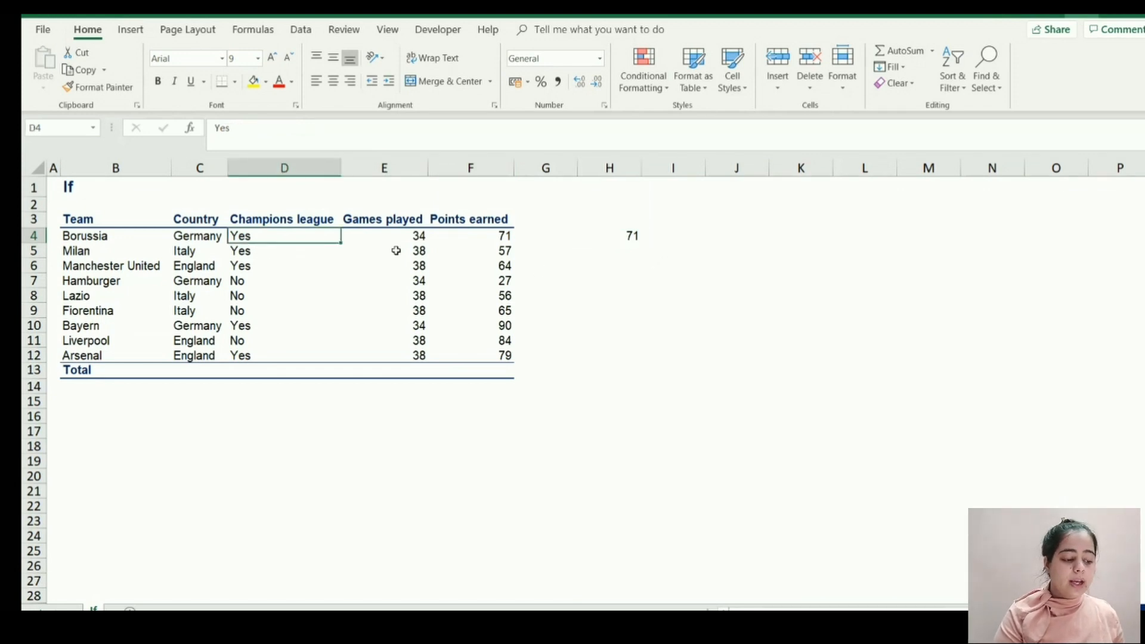
click(621, 238)
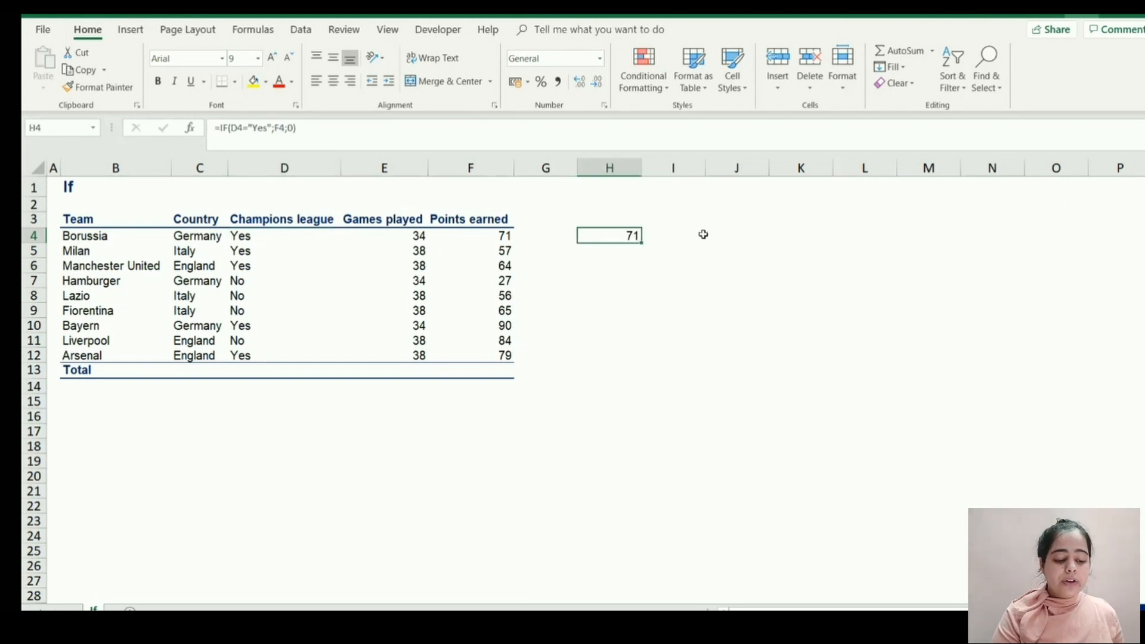
key(ctrl+c)
key(Down)
key(shift+Down)
key(shift+Down)
key(shift+Down)
key(shift+Down)
key(shift+Down)
key(shift+Down)
key(shift+Down)
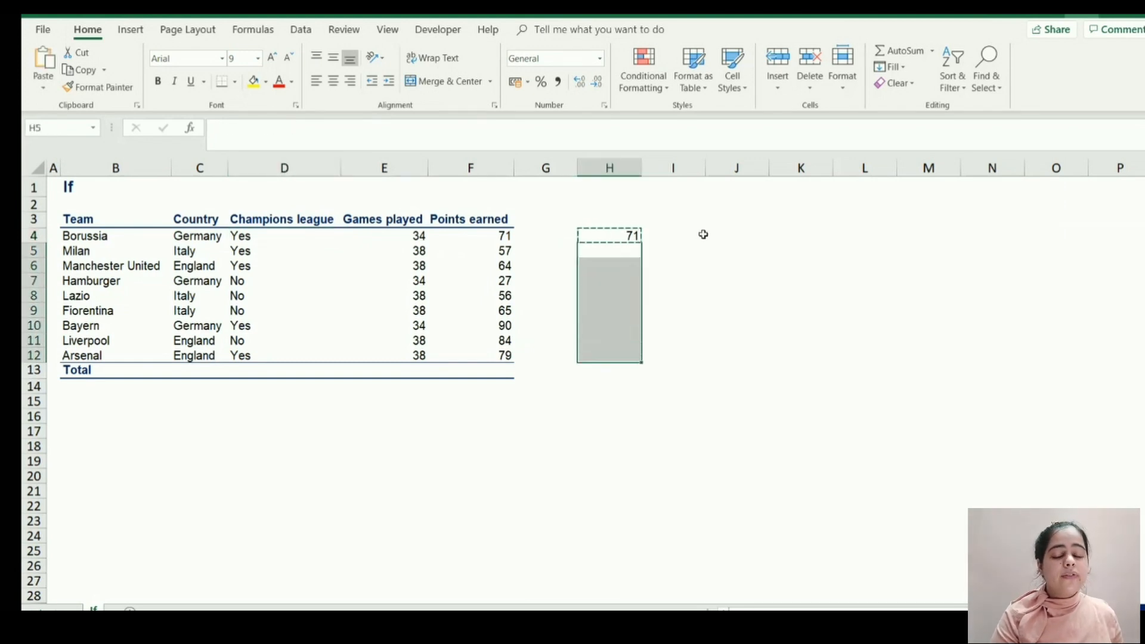
key(ctrl+v)
Examine the copied IF formulas and their results down column H, and end the copy mode.
key(Down)
key(Down)
key(Down)
key(Down)
key(Down)
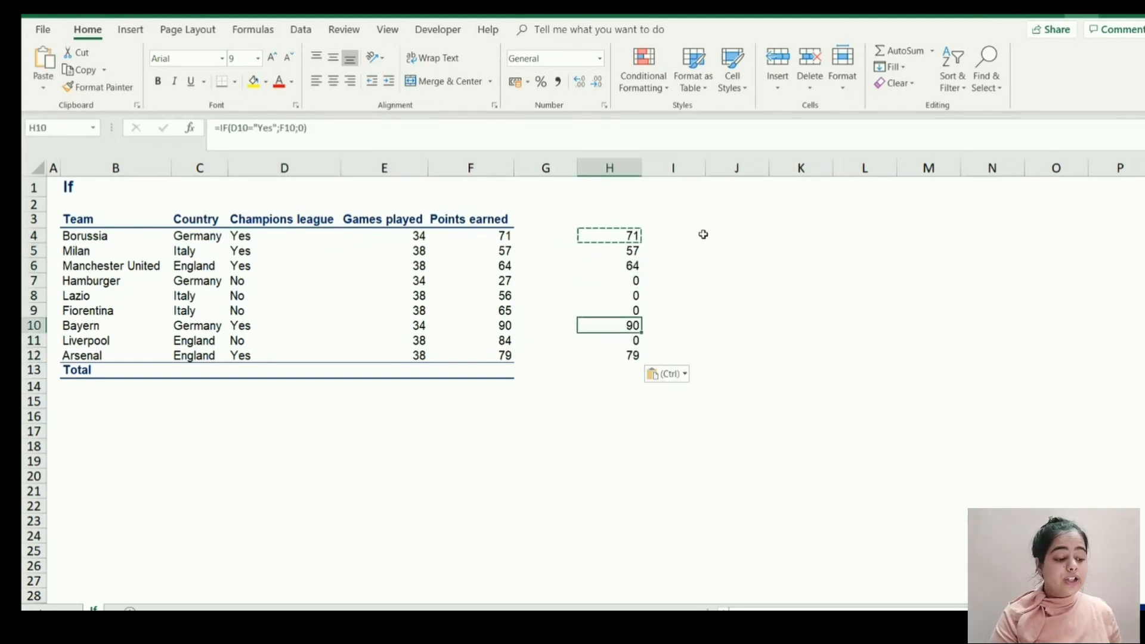
key(Down)
key(Down)
key(Up)
key(Up)
key(Up)
key(Up)
key(Up)
key(Up)
key(Up)
key(Up)
key(Escape)
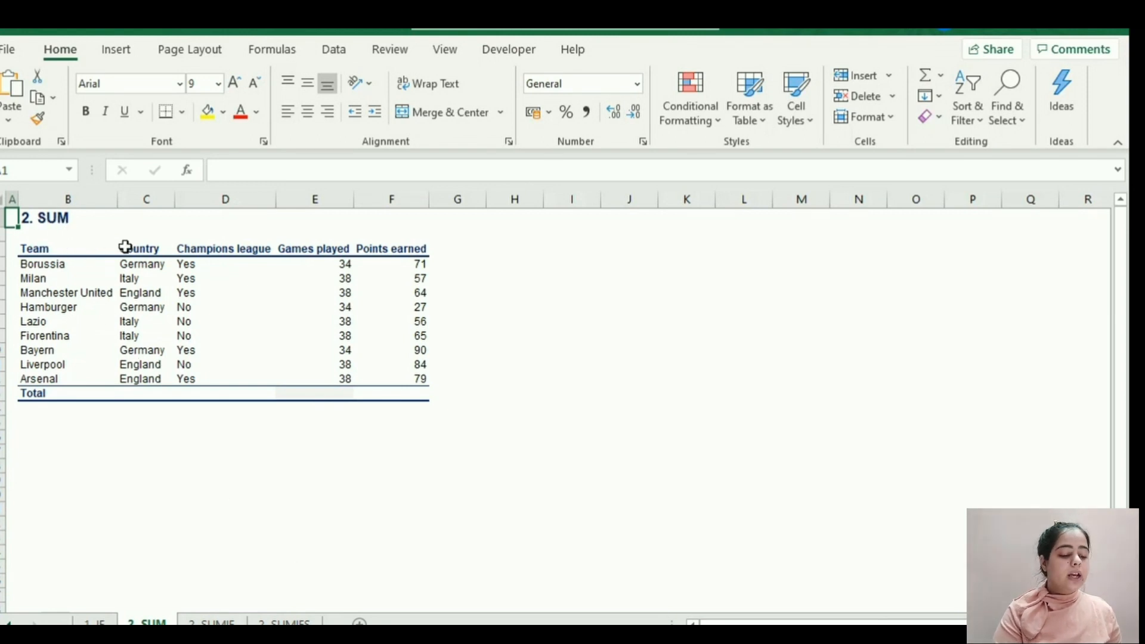
Total the Games played column in E13 with the formula +SUM(E4:E12) and review the entered formula.
click(336, 393)
text(+S)
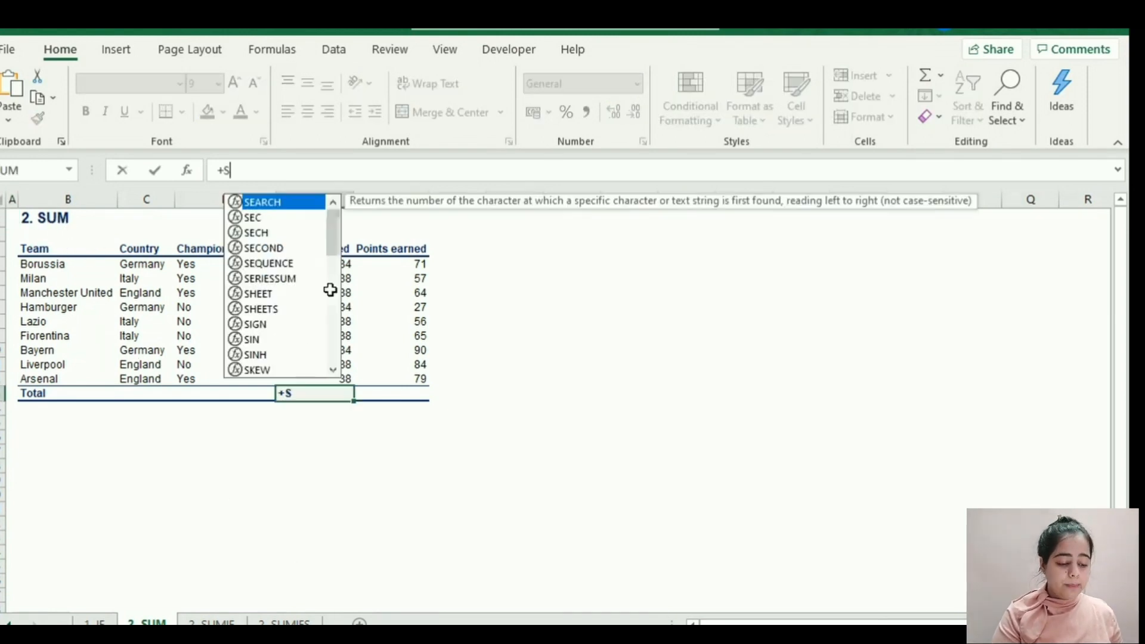
text(UM()
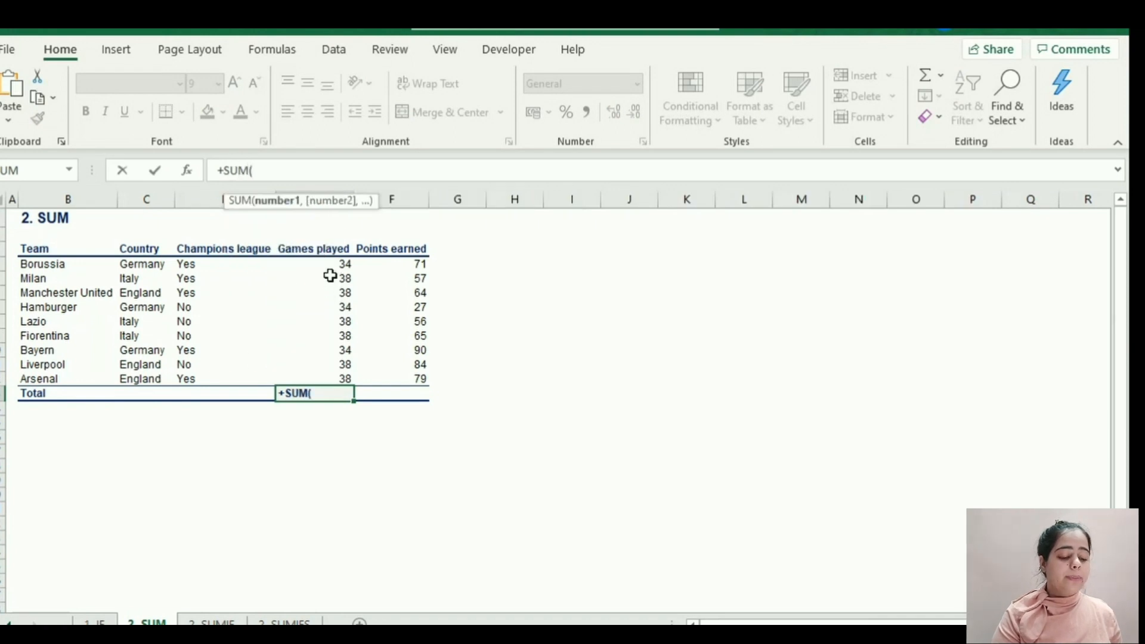
drag(328, 261, 329, 373)
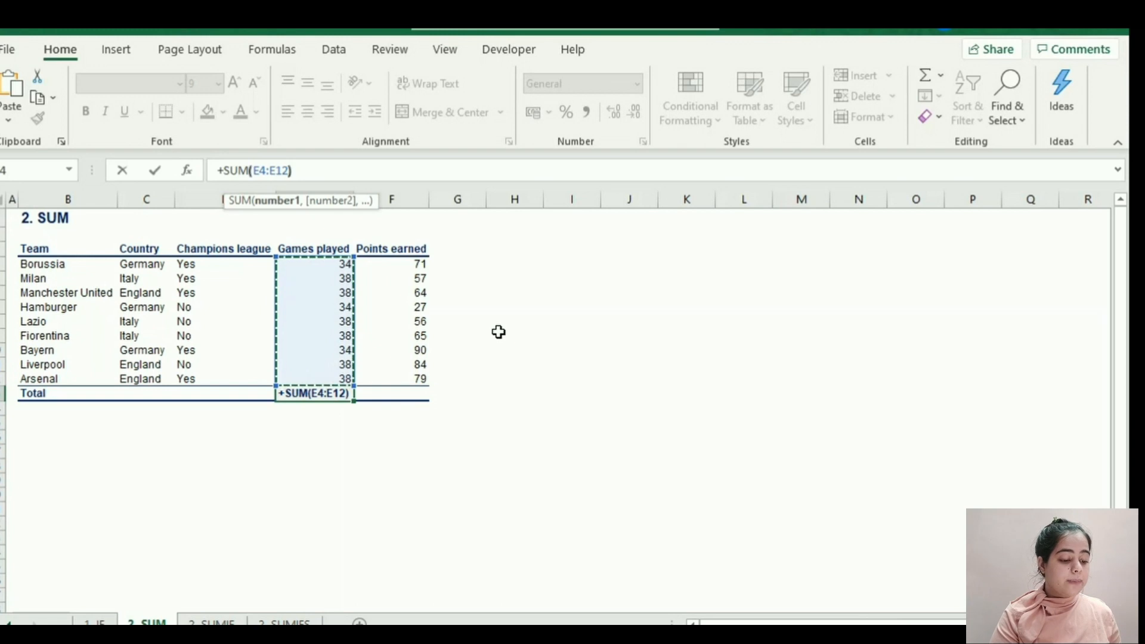
text())
key(Return)
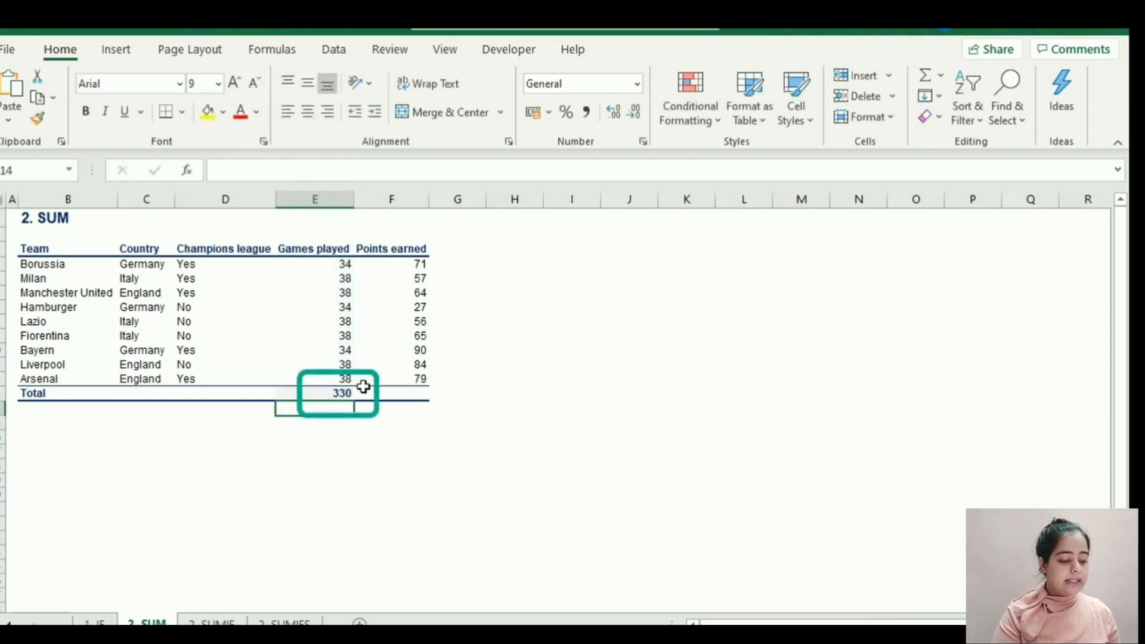
click(334, 390)
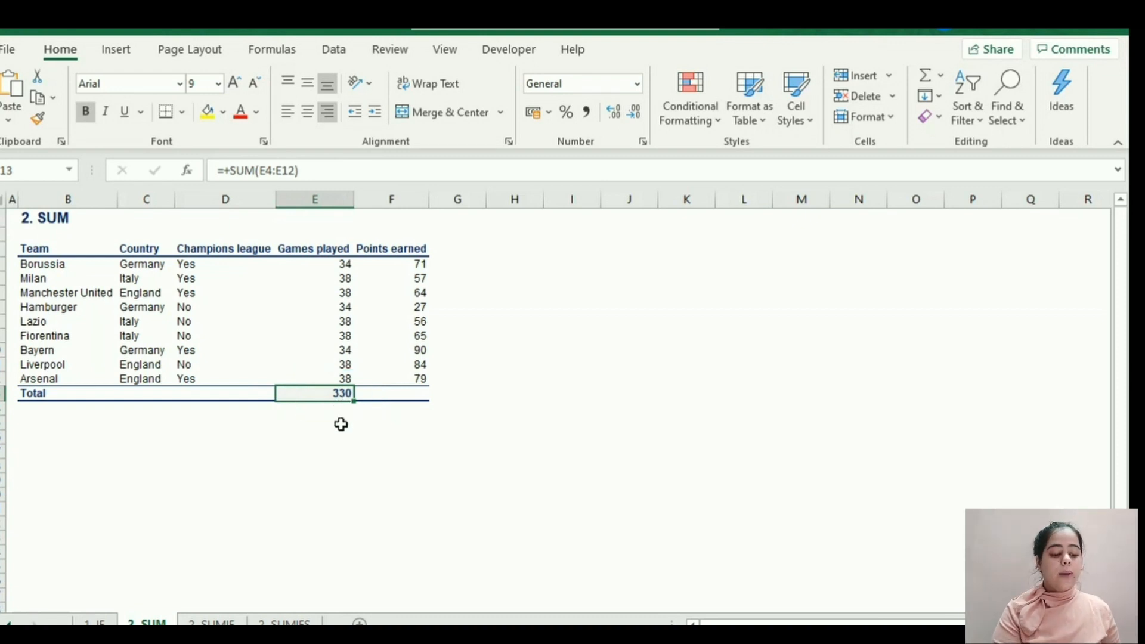
key(F2)
key(Escape)
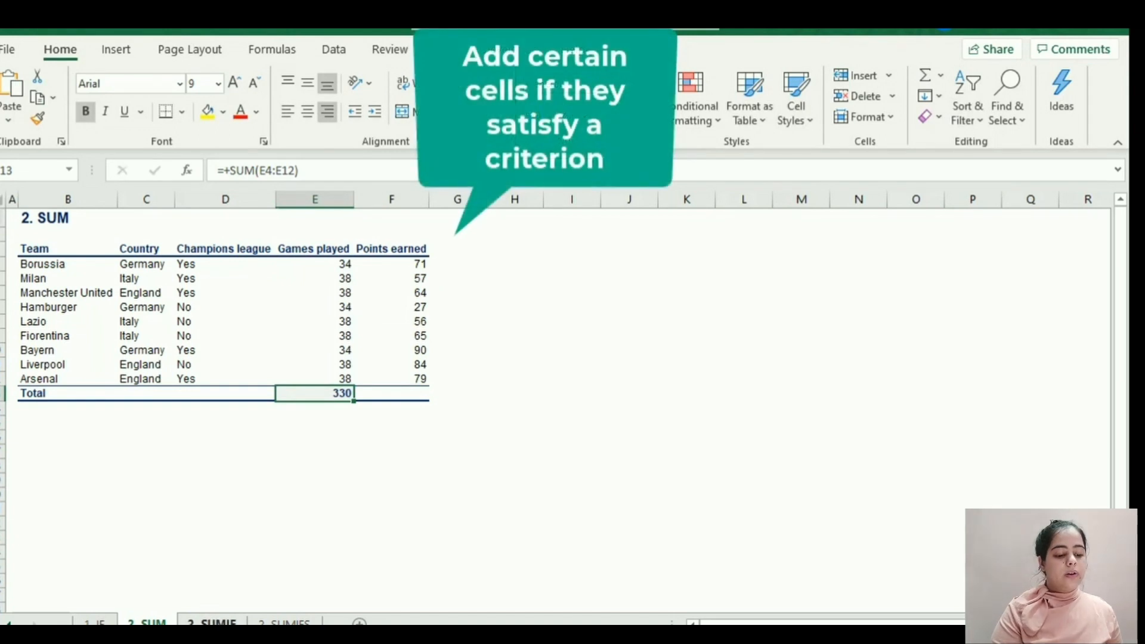
Open the SUMIF sheet and begin a +SUMIF formula in E18, on the row holding the Italy criterion.
click(228, 620)
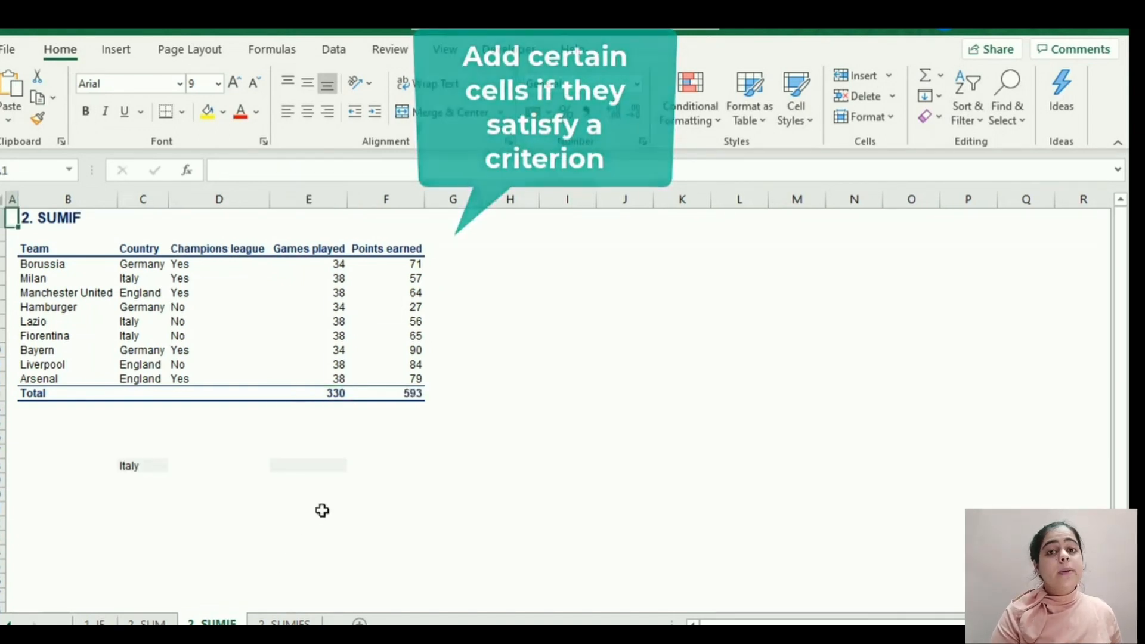
click(323, 454)
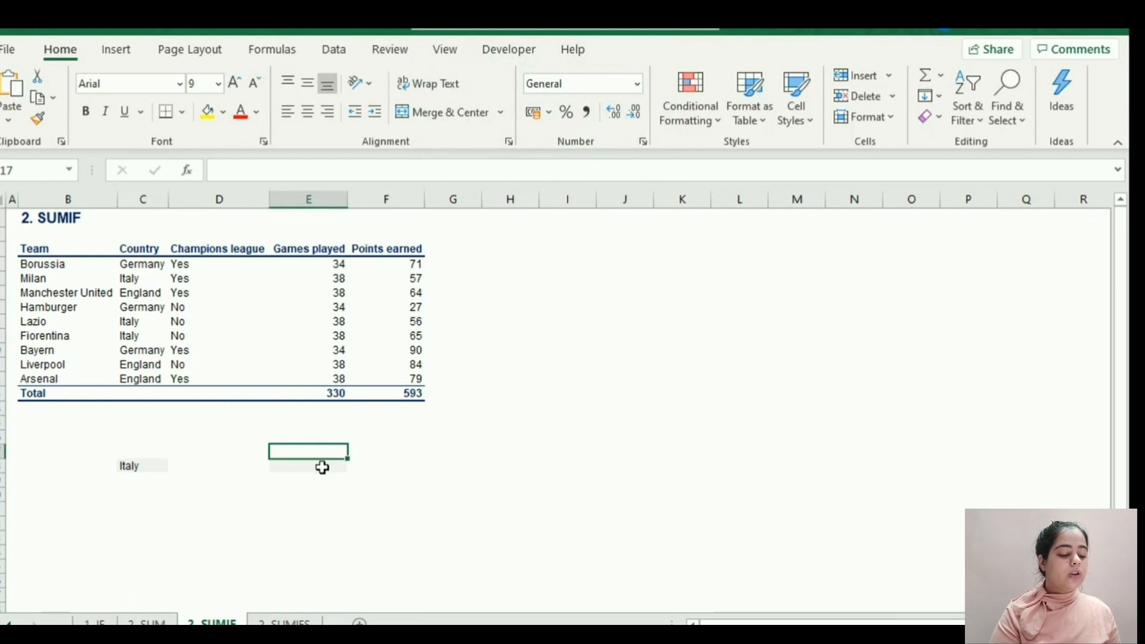
click(322, 468)
text(+)
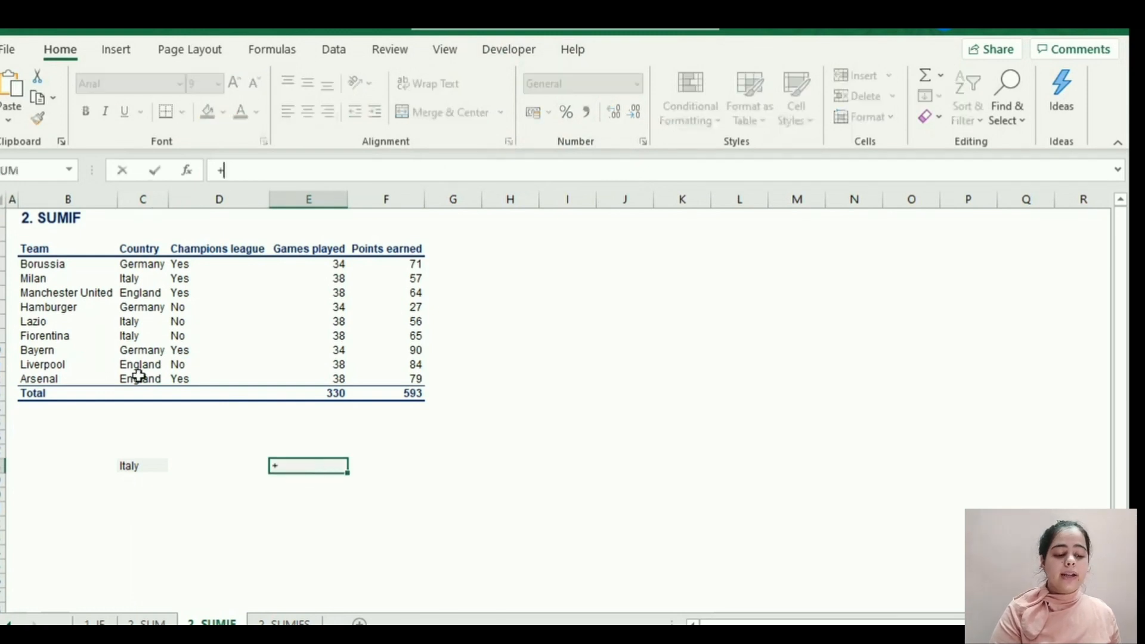
text(SUMO)
key(BackSpace)
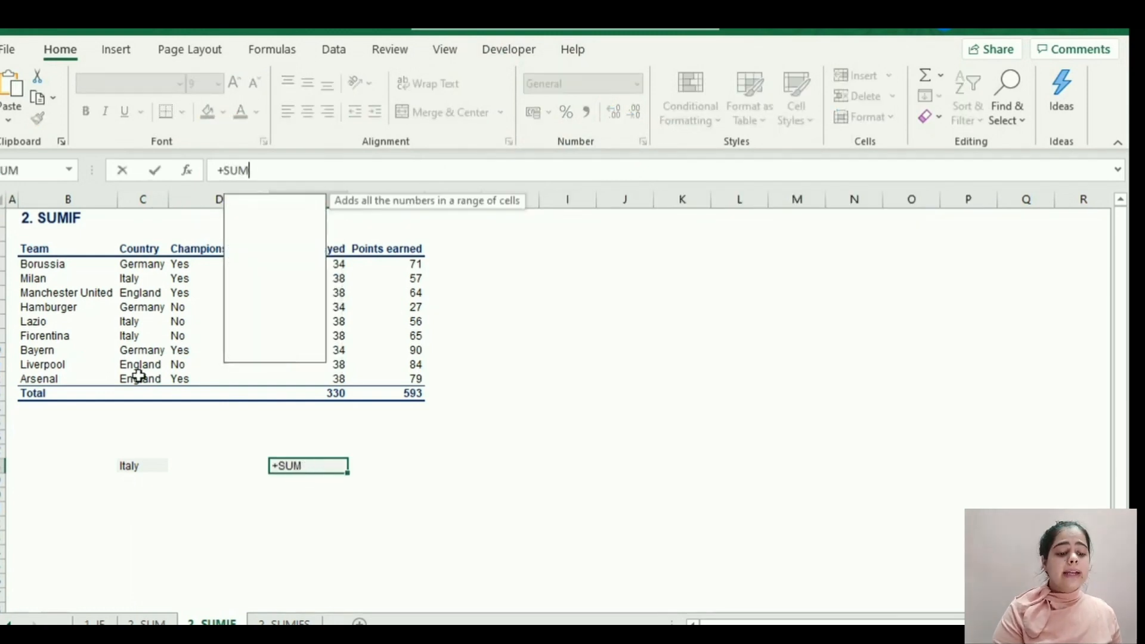
text(IF()
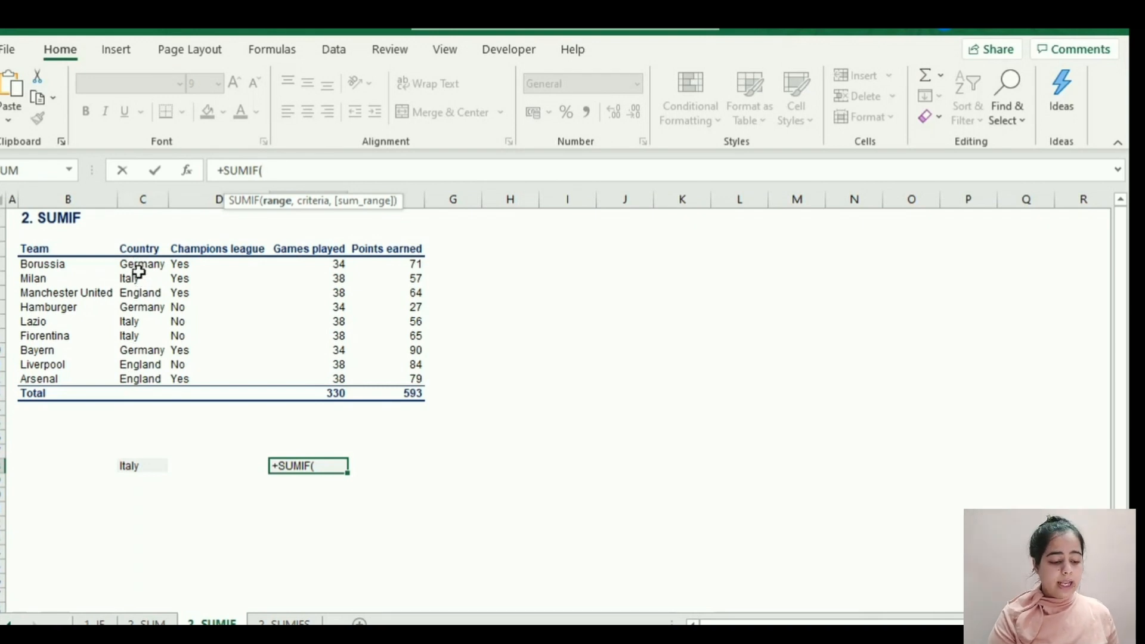
Complete the E18 SUMIF formula with criteria range C4:C12, criterion C18 and sum range E4:E12 to total Italy's games played.
drag(139, 266, 144, 378)
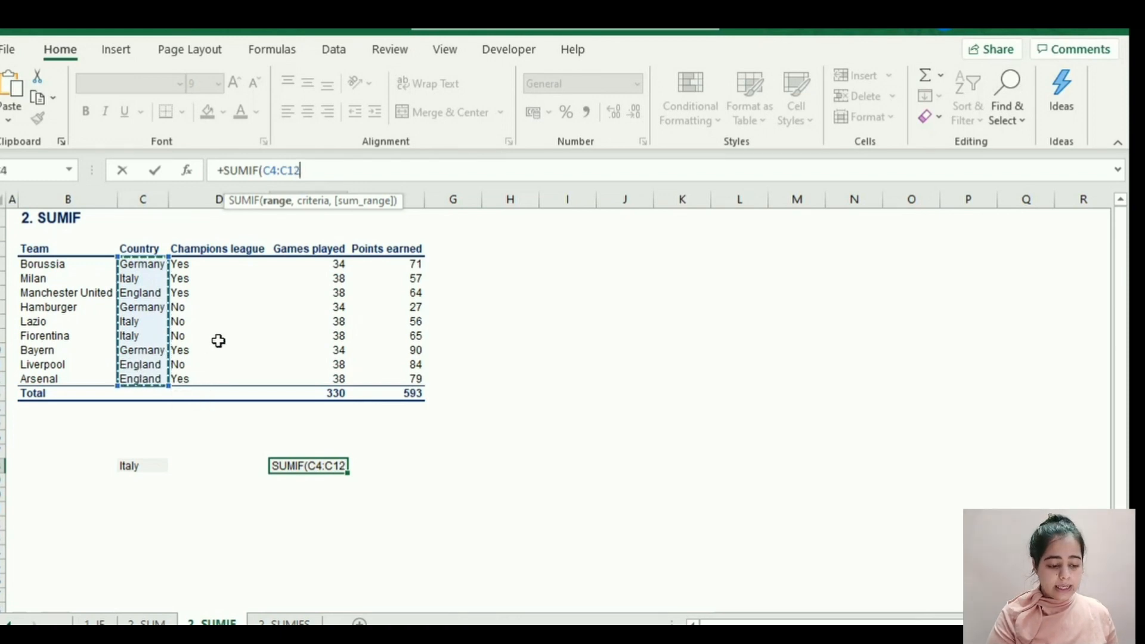
text(,)
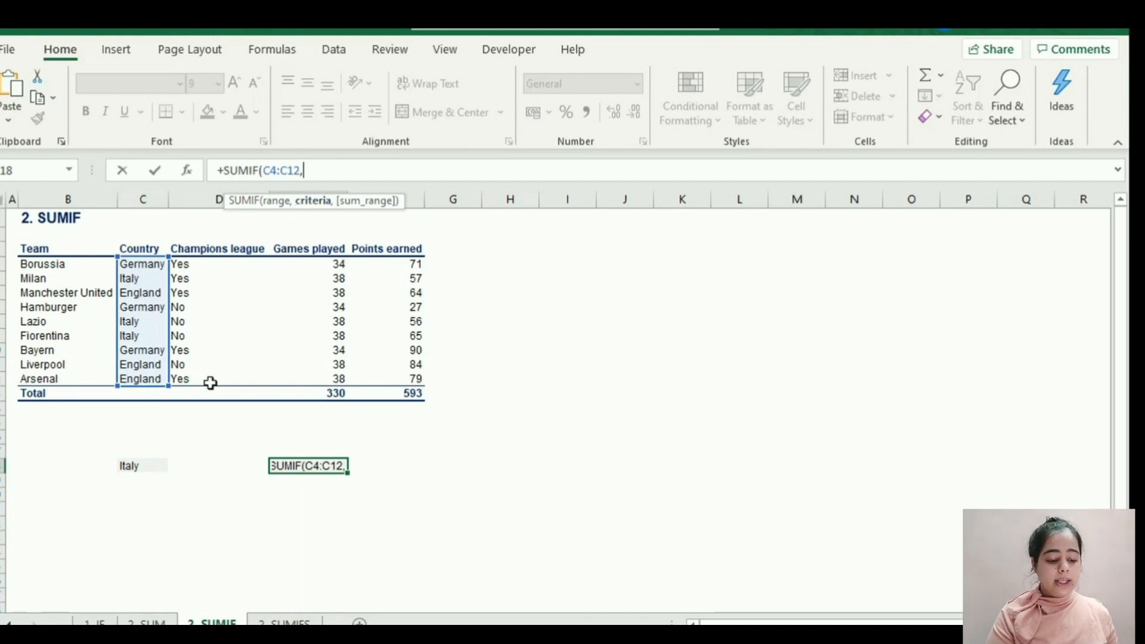
click(125, 468)
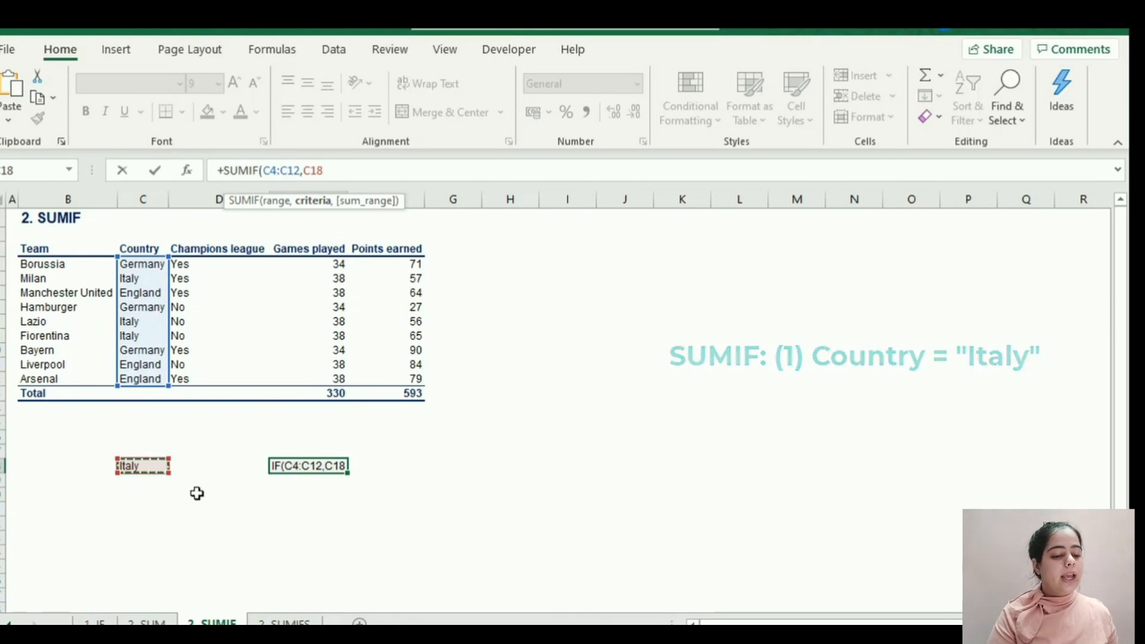
text(,)
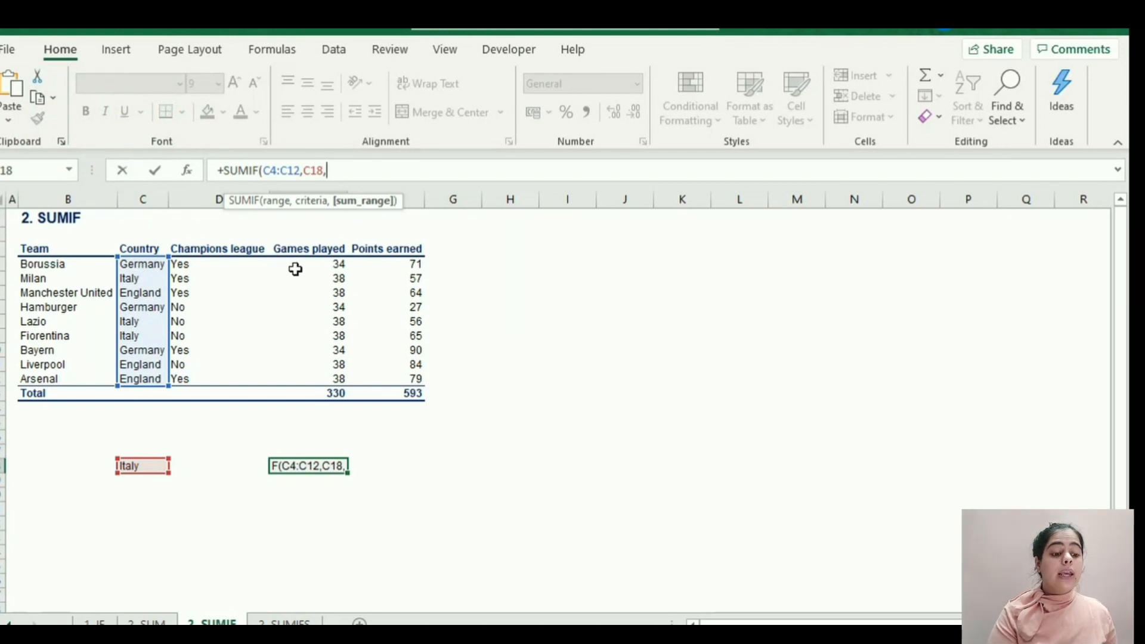
drag(306, 260, 315, 375)
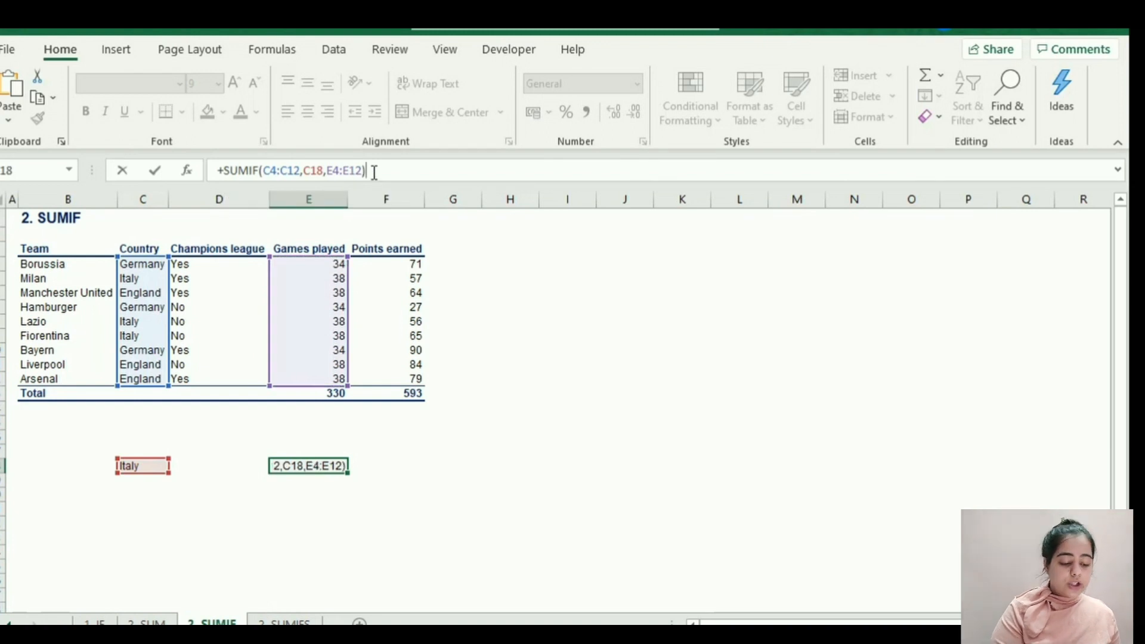
key(Return)
key(Up)
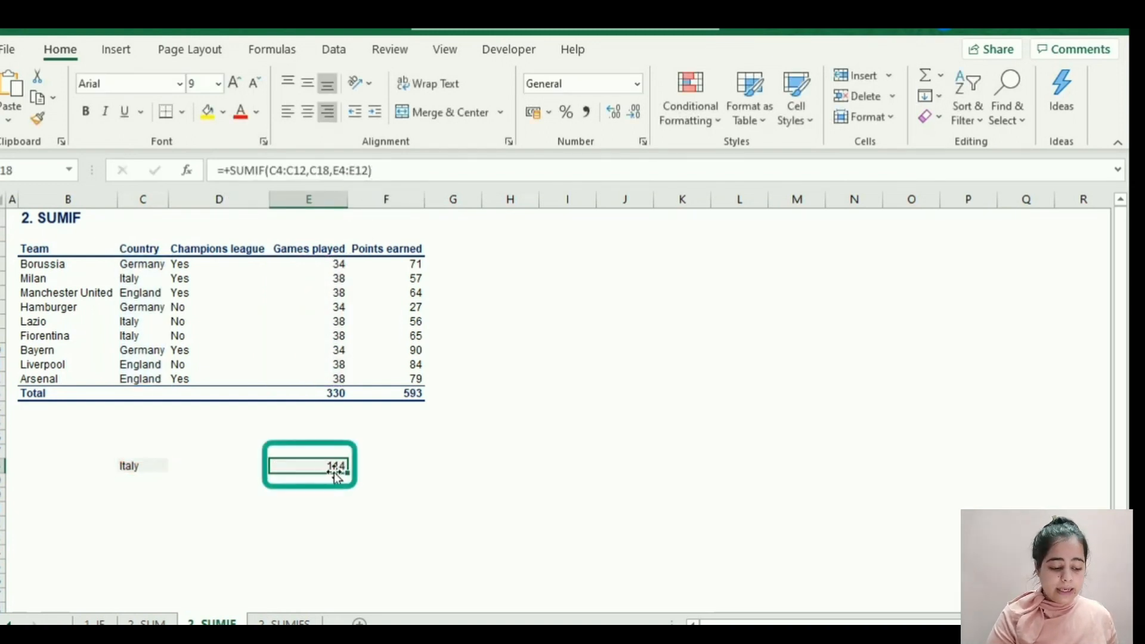
Review the Italy criterion in C18 and the ranges referenced by the SUMIF formula in E18, leaving both unedited.
click(135, 466)
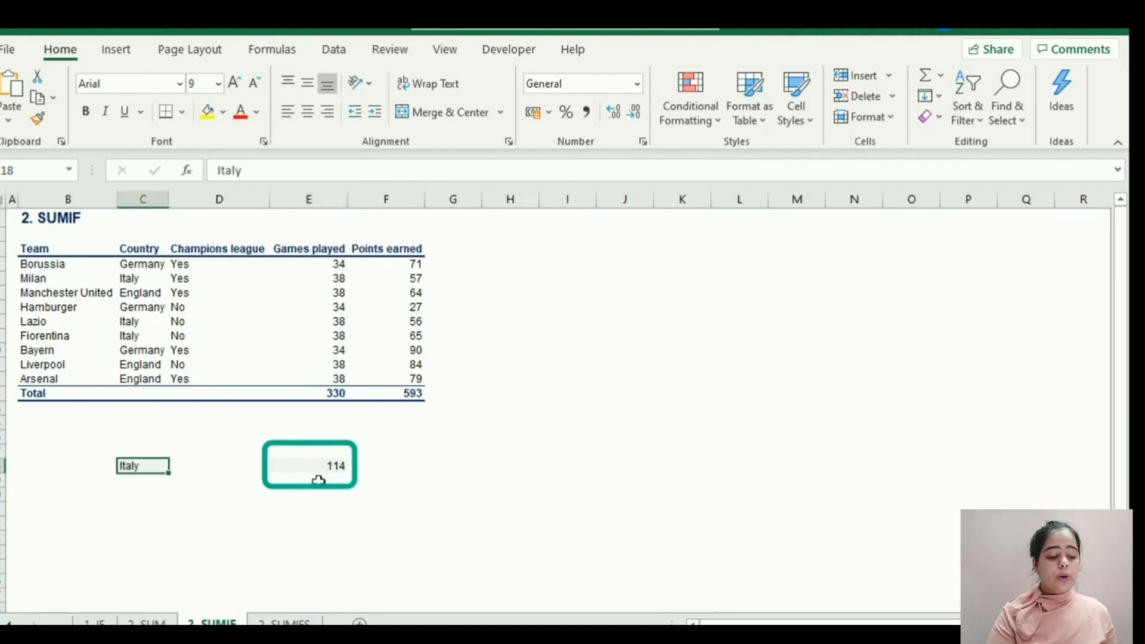
click(334, 465)
key(F2)
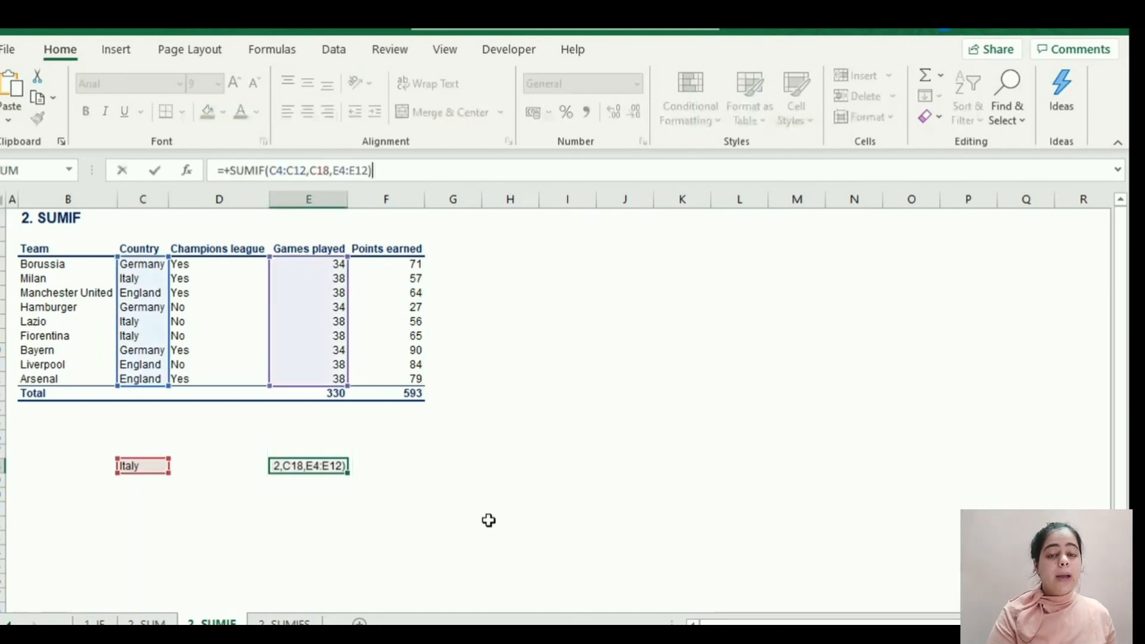
key(Escape)
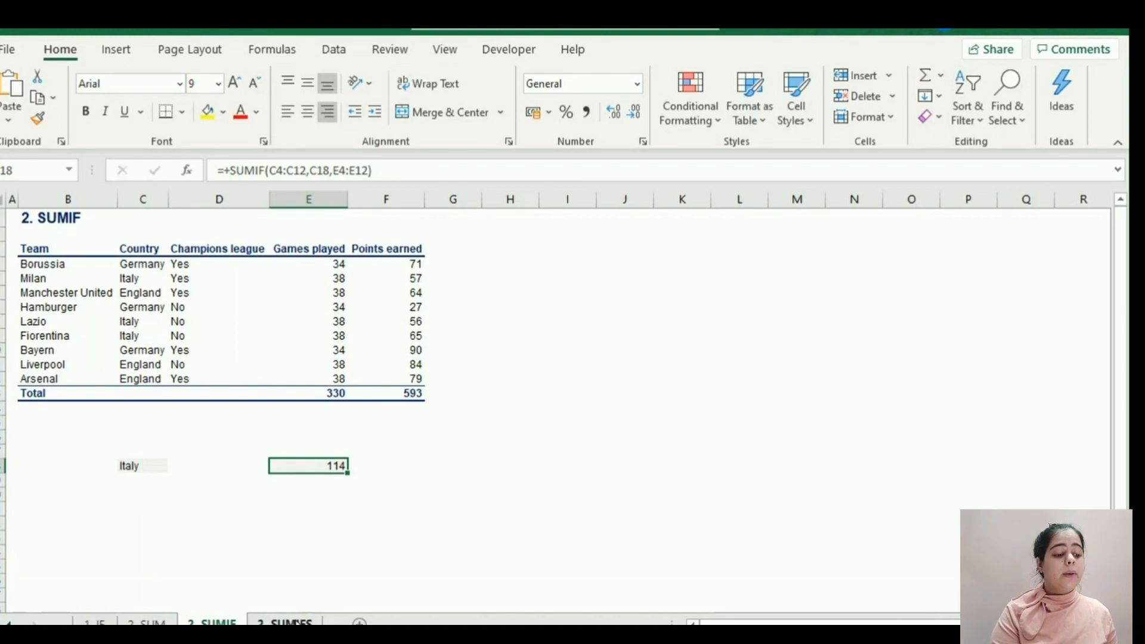
Open the SUMIFS sheet, check the England and Yes criteria in C16 and D16, and begin a +SUMIFS formula in F16.
click(289, 623)
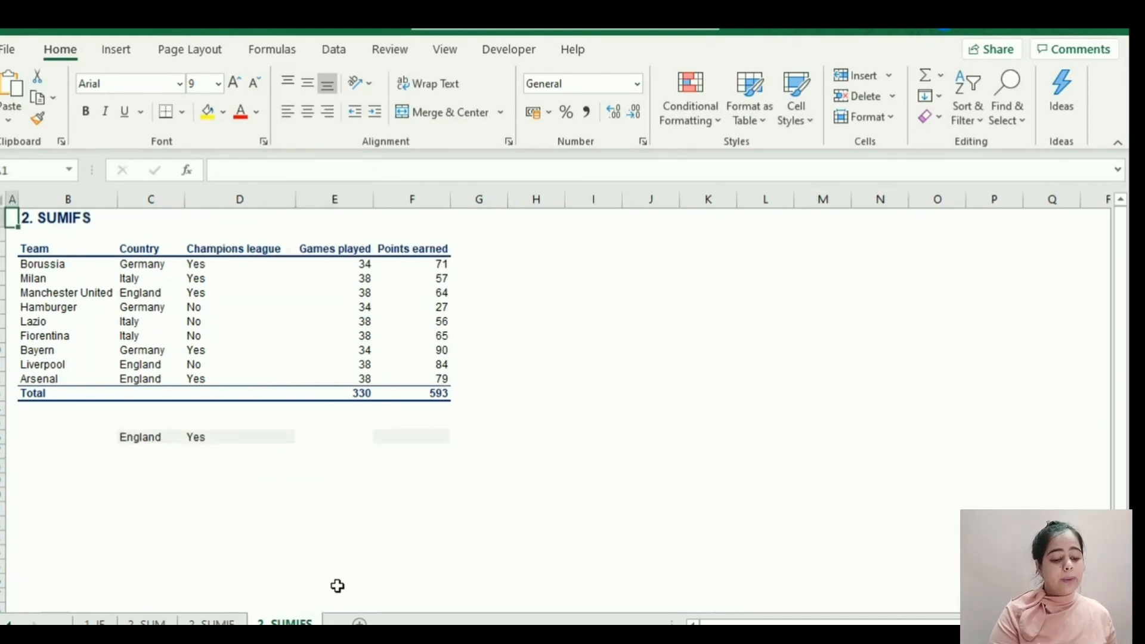
click(426, 436)
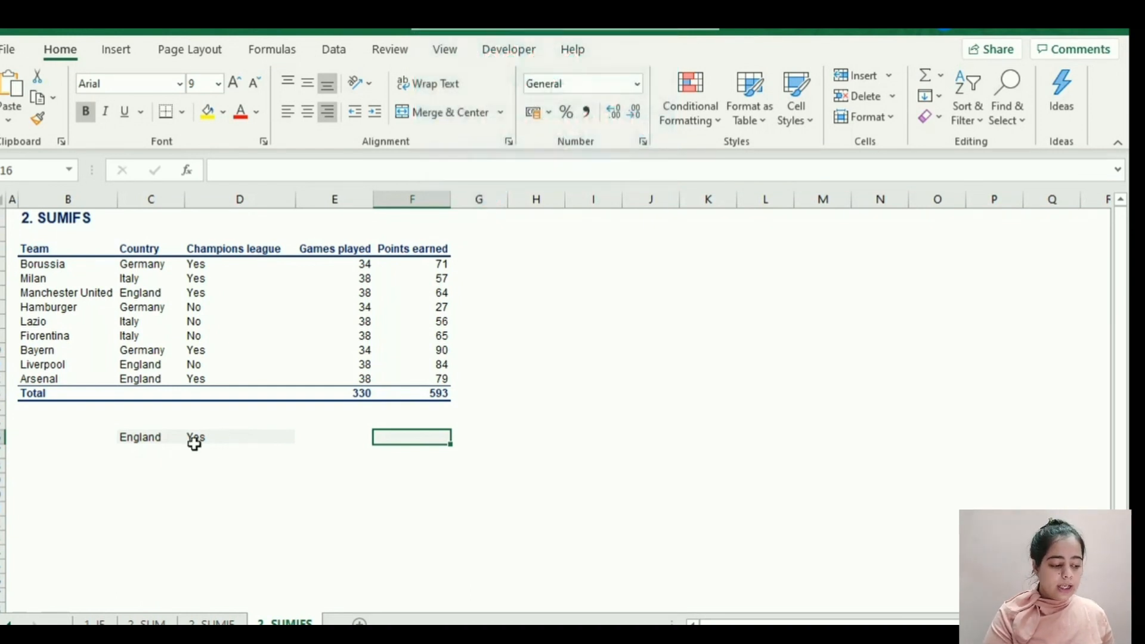
click(143, 436)
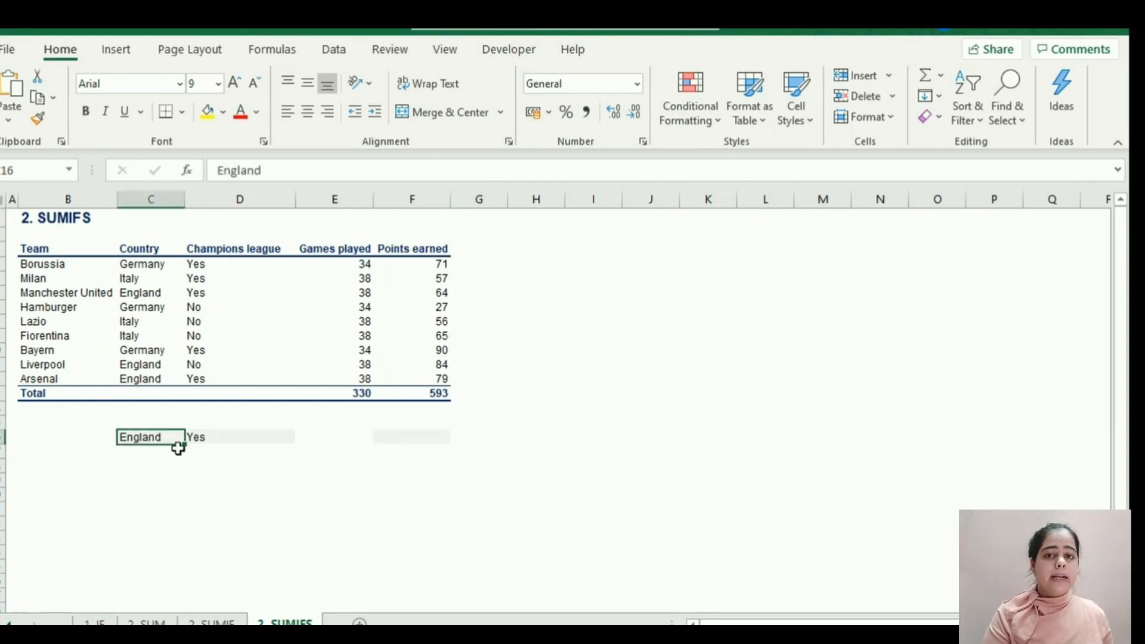
click(196, 438)
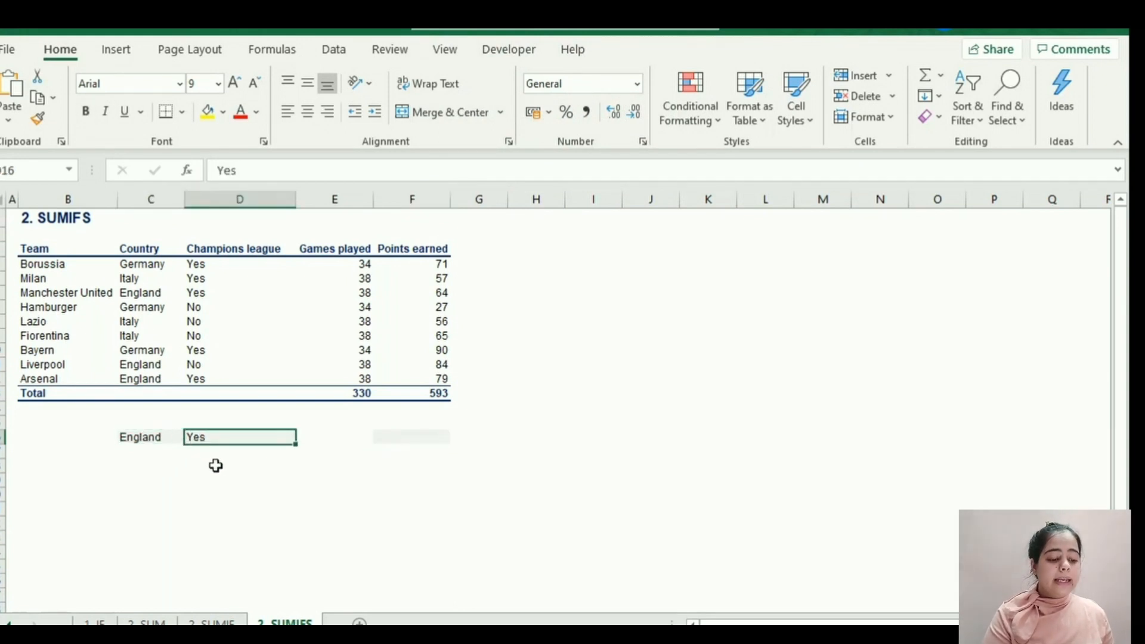
click(360, 430)
text(+SUMIF)
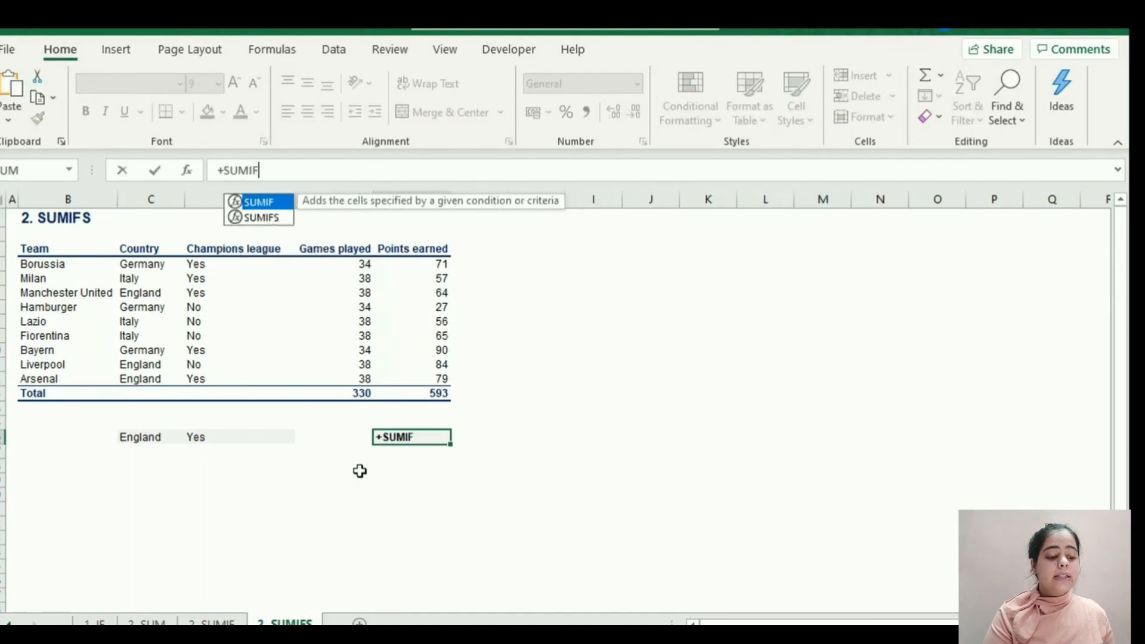
text(S()
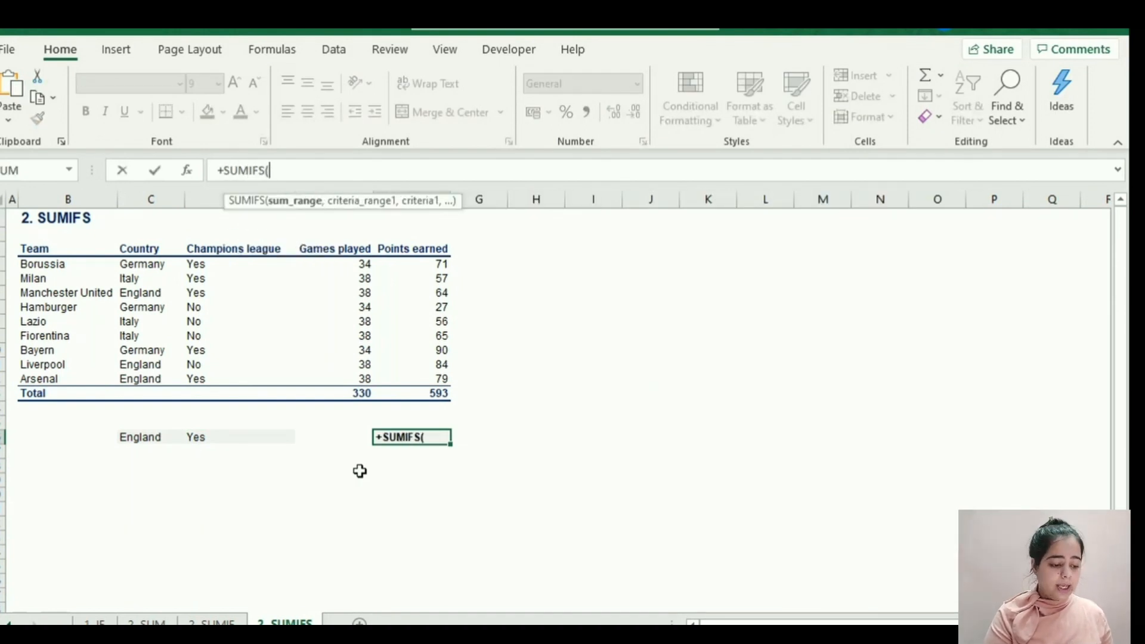
drag(215, 170, 291, 168)
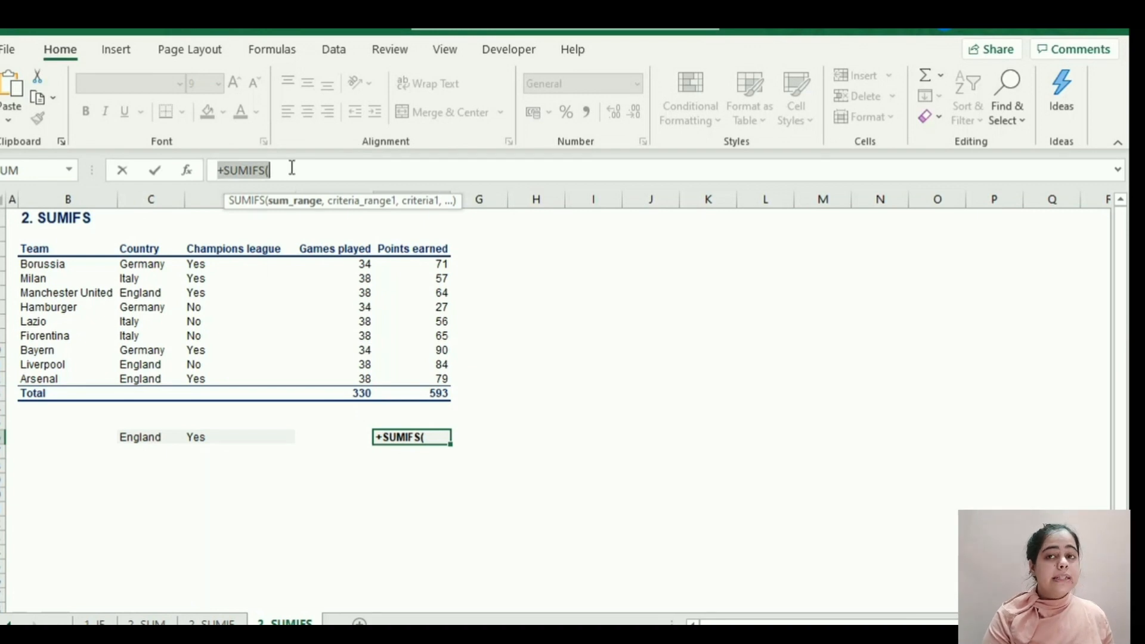
click(292, 169)
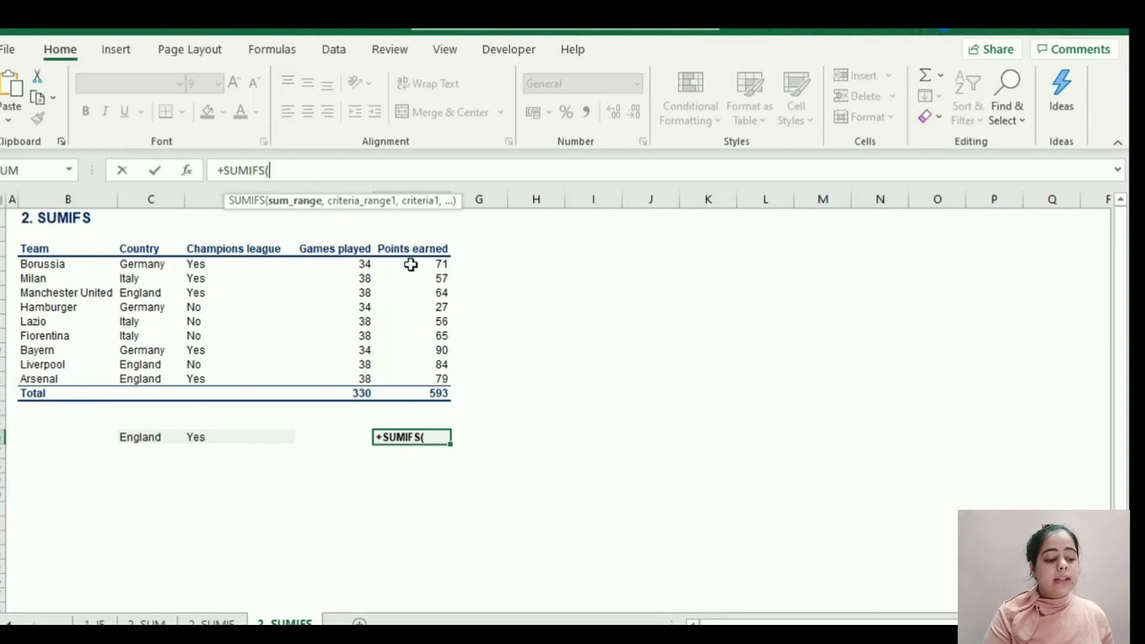
Give the SUMIFS formula the sum range F4:F12 and the first condition, range C4:C12 with criterion C16.
drag(409, 263, 413, 377)
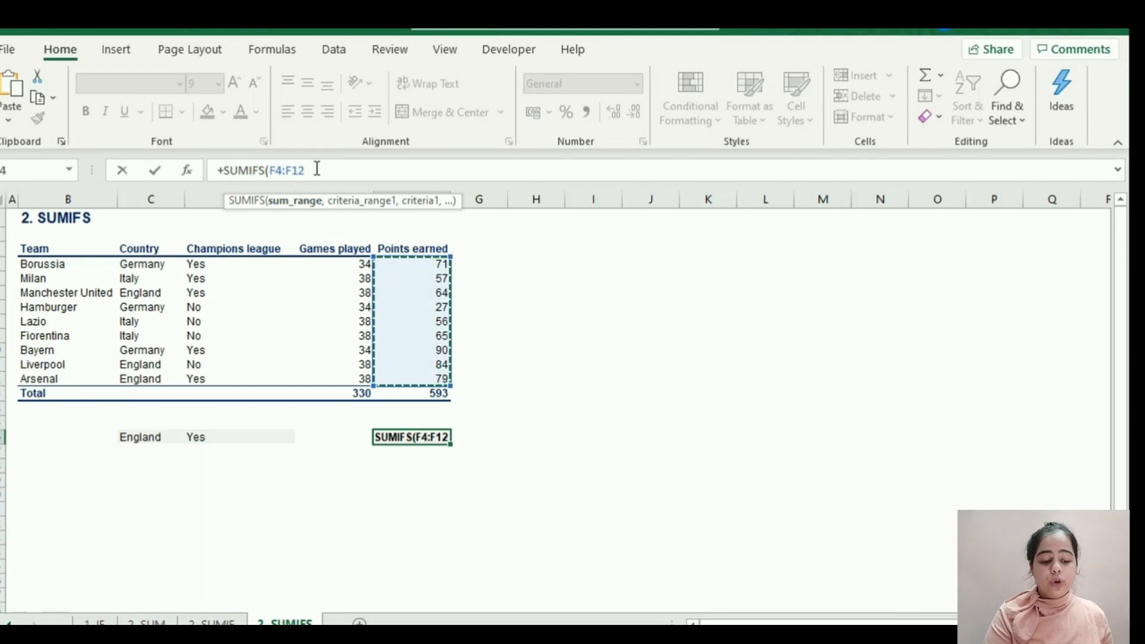
text(,)
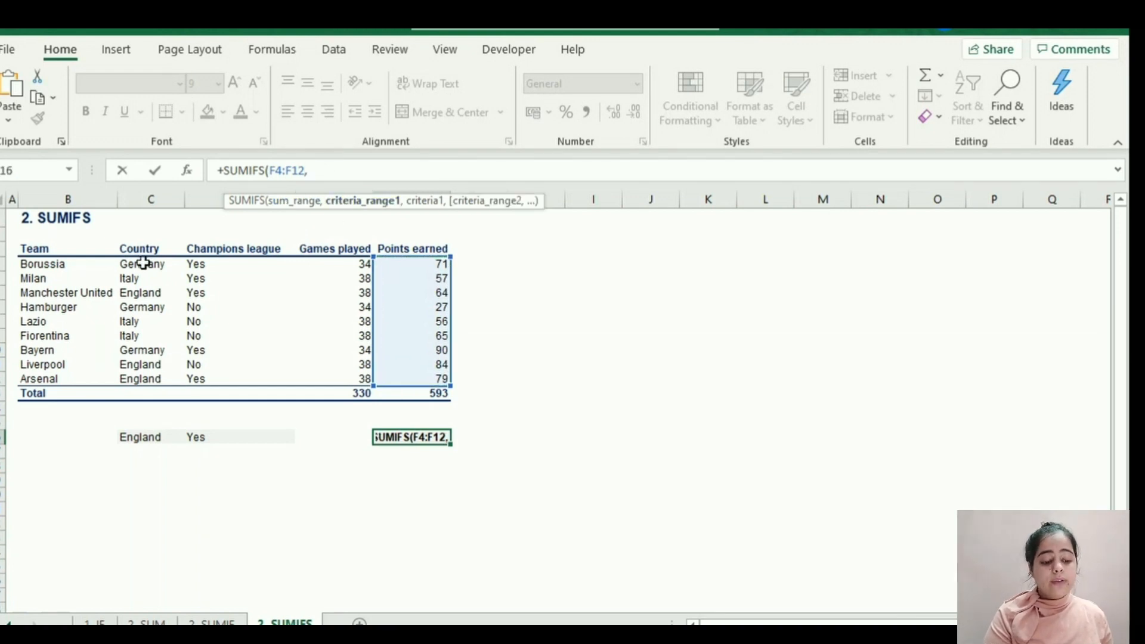
drag(144, 264, 146, 376)
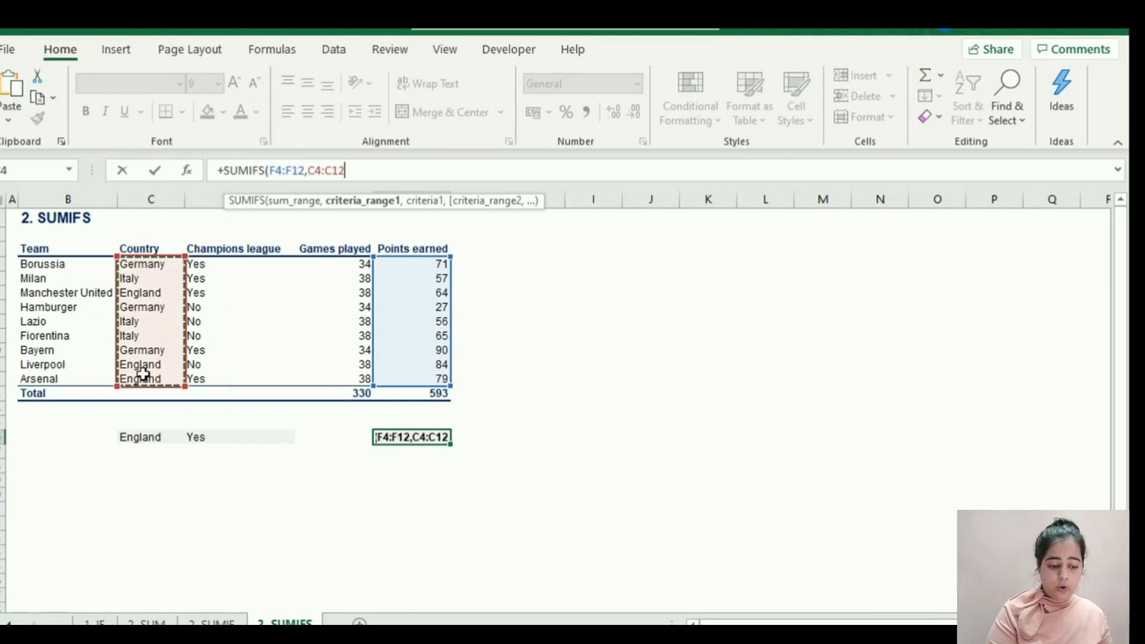
text(,)
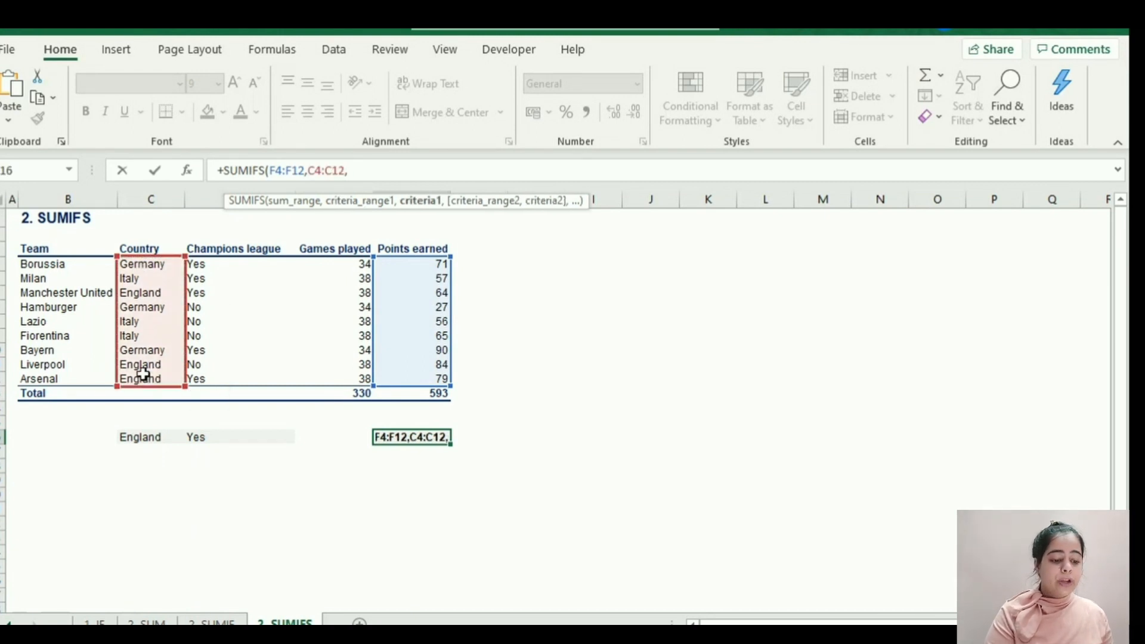
click(142, 443)
text(,)
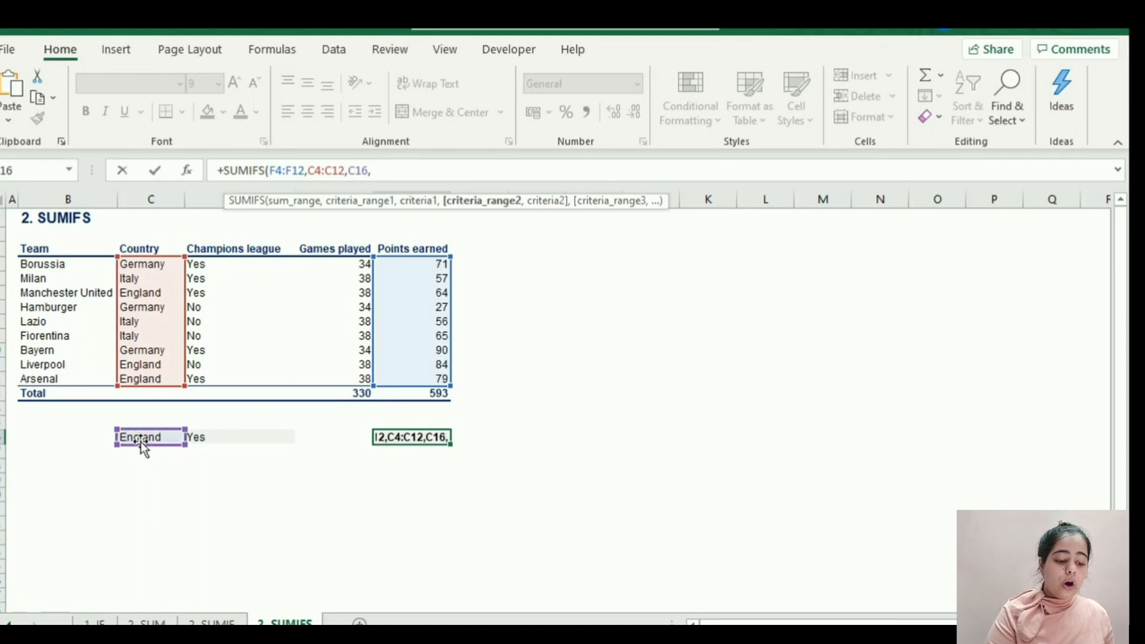
Add the second condition, range D4:D12 with criterion D16, and enter the completed SUMIFS formula in F16.
drag(214, 263, 223, 382)
text(,)
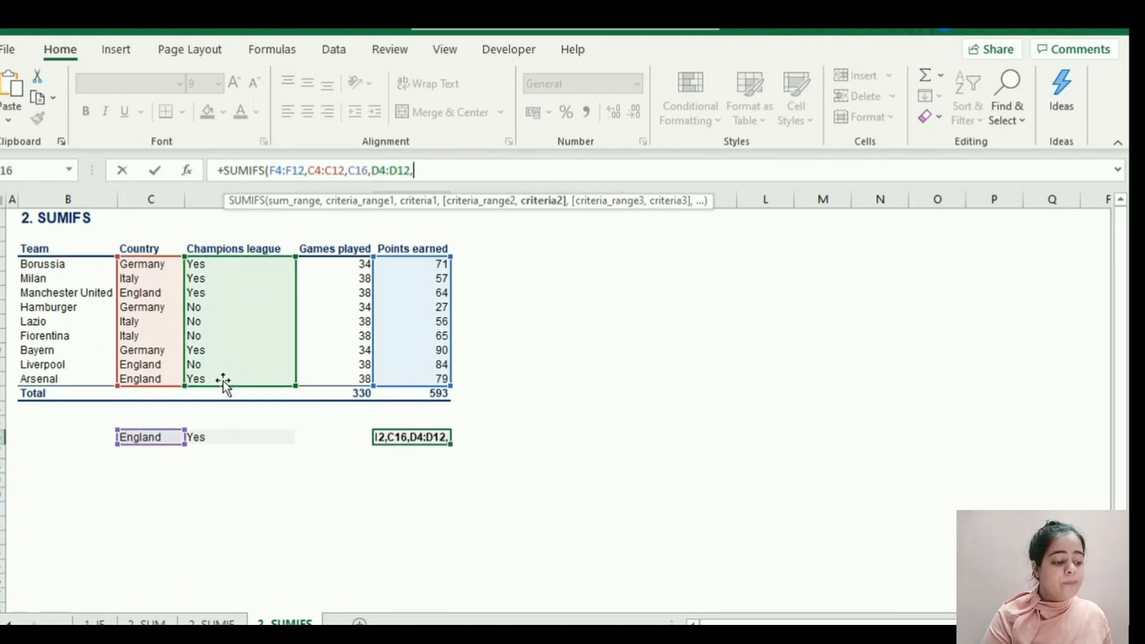
click(210, 437)
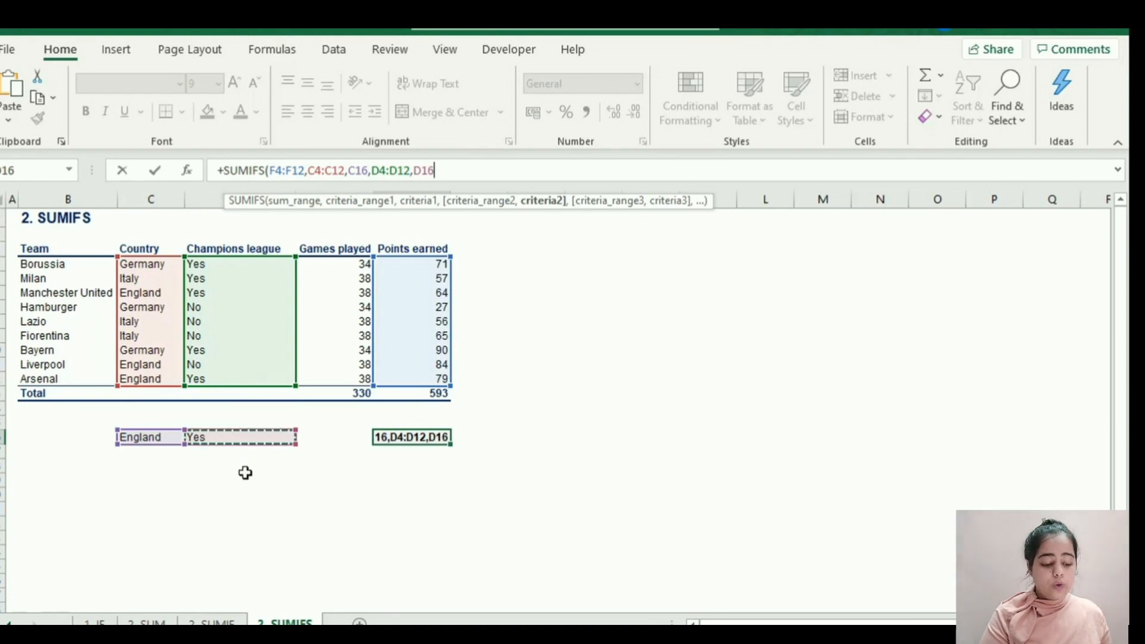
text())
key(Return)
key(Up)
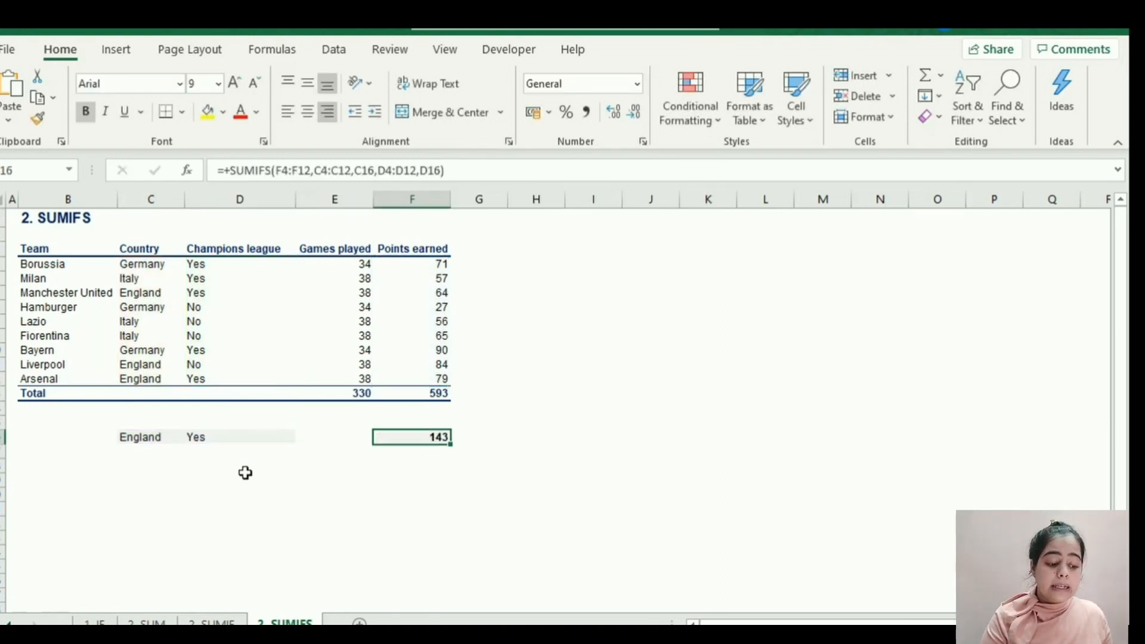
Review the SUMIFS formula and its result in F16 without editing it.
double_click(433, 450)
key(Escape)
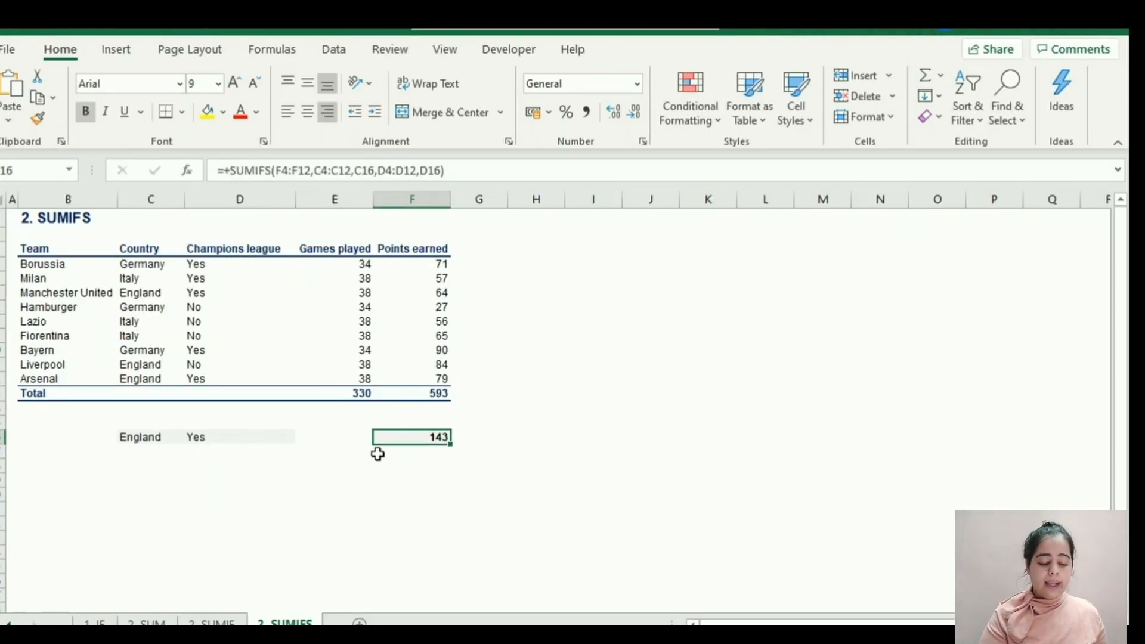
double_click(434, 451)
key(Escape)
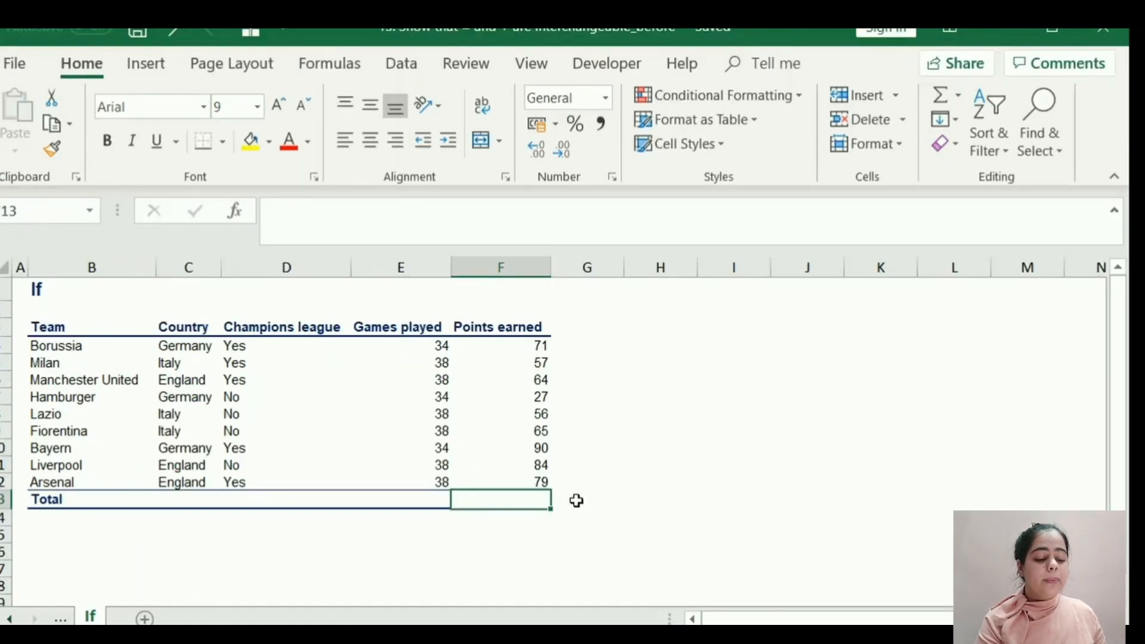
Total the Points earned column in F13 with the formula =SUM(F4:F12).
text(=)
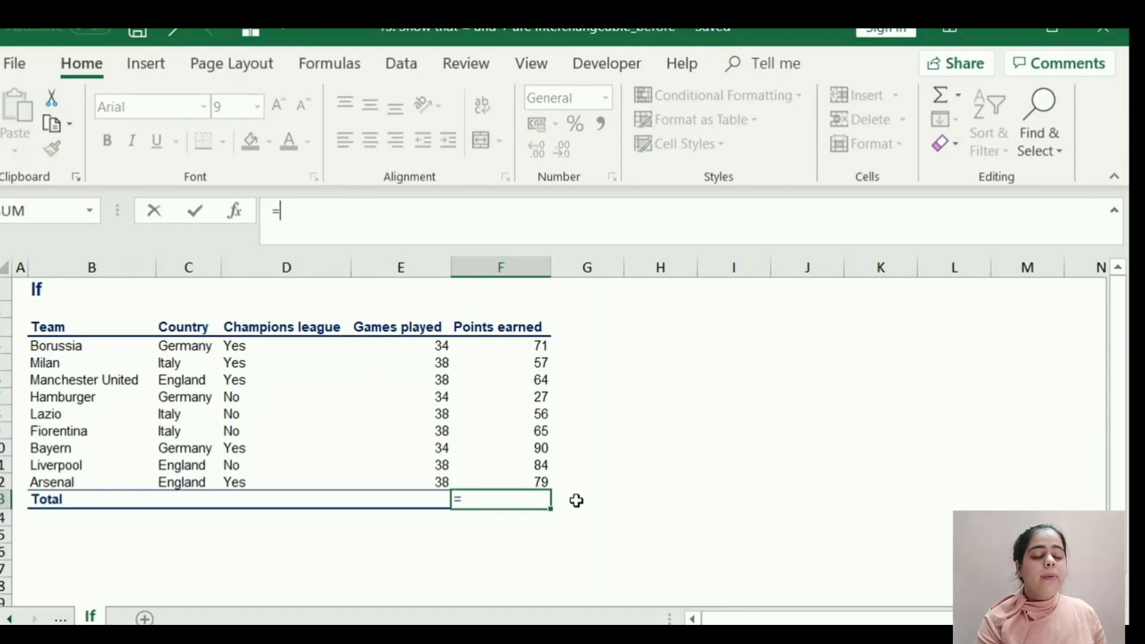
text(S)
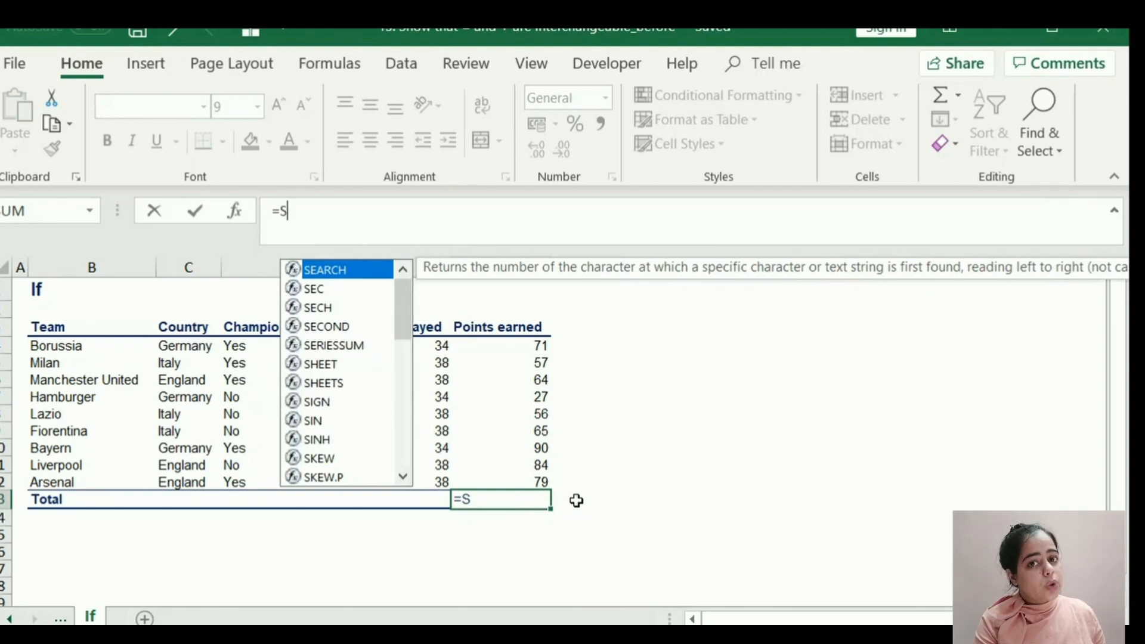
text(UM()
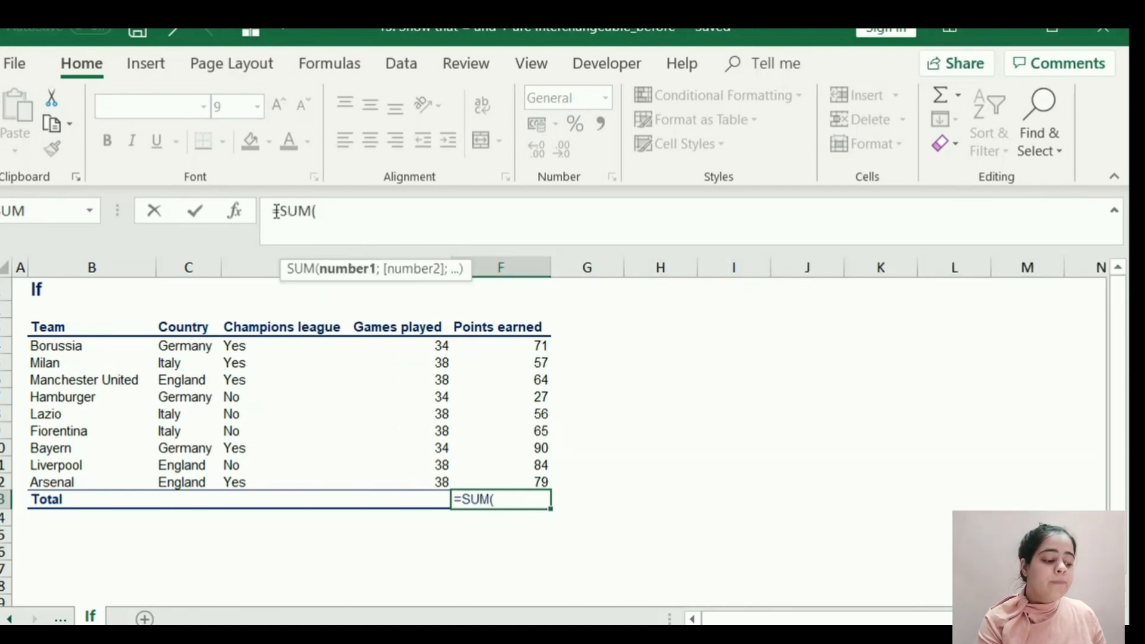
drag(276, 212, 279, 215)
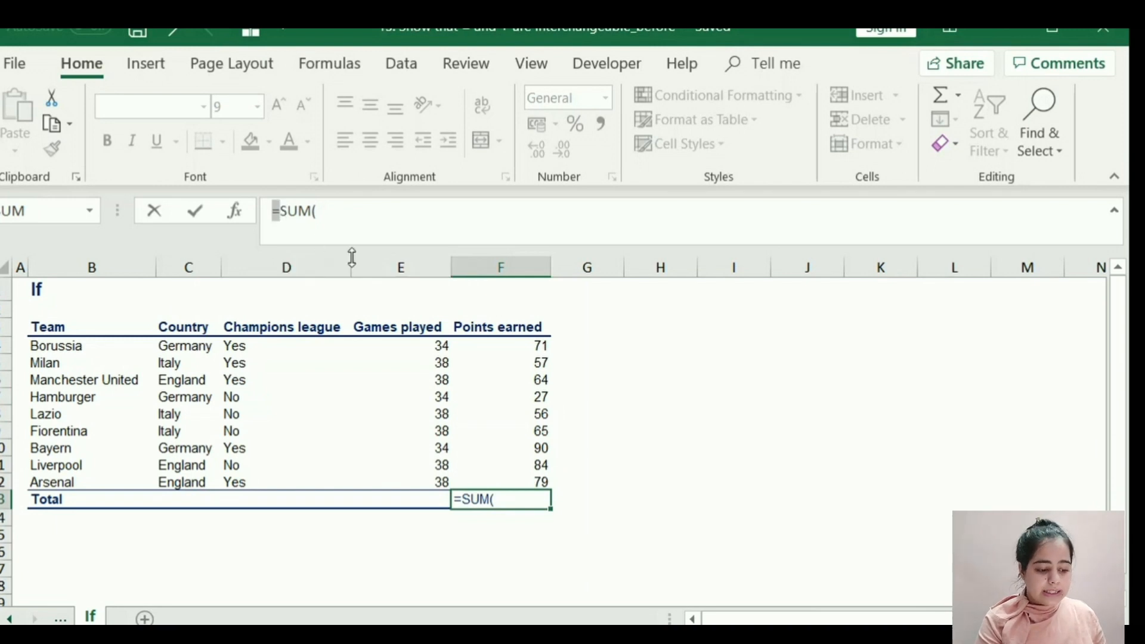
click(344, 210)
drag(512, 346, 510, 490)
key(Return)
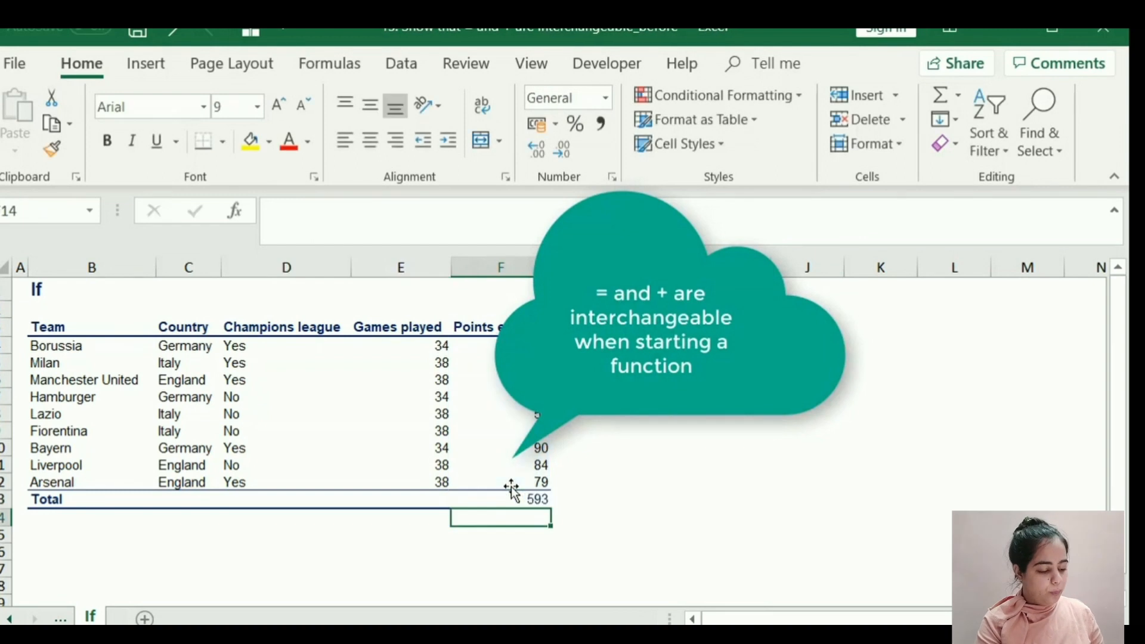
Replace the leading = of the SUM formula in F13 with + so it reads +SUM(F4:F12).
click(511, 494)
click(270, 210)
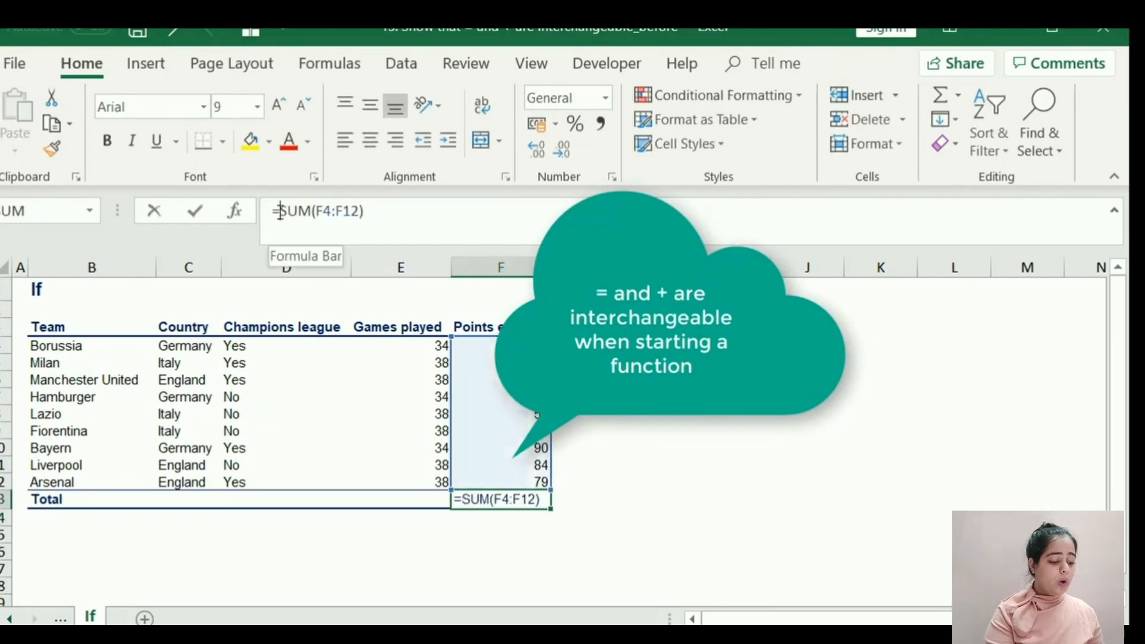
key(Delete)
text(+)
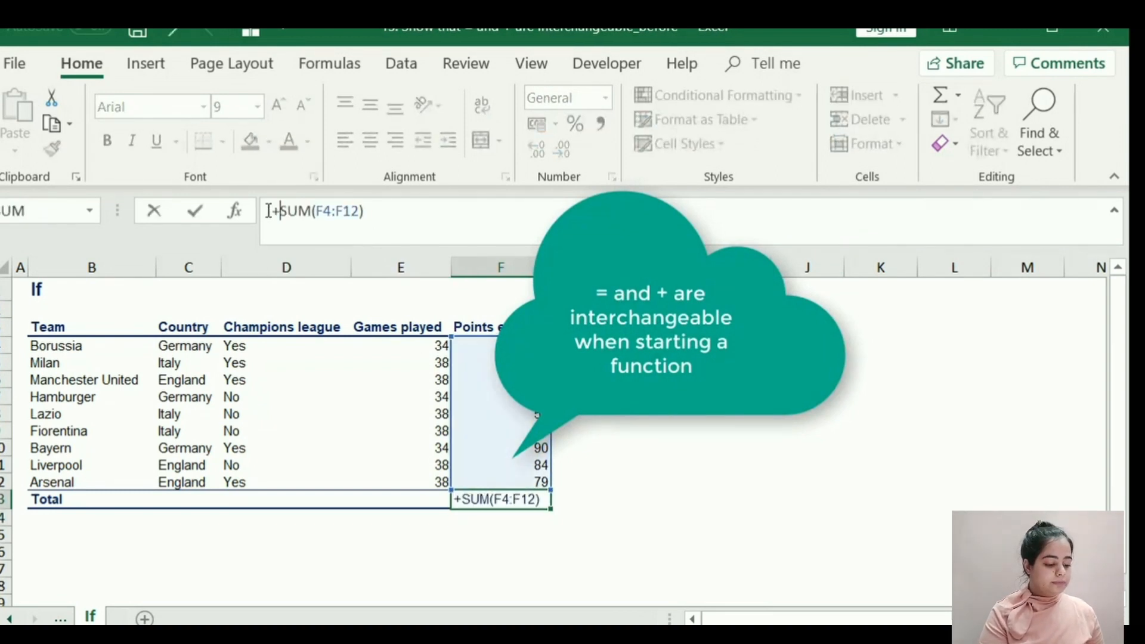
drag(269, 211, 277, 211)
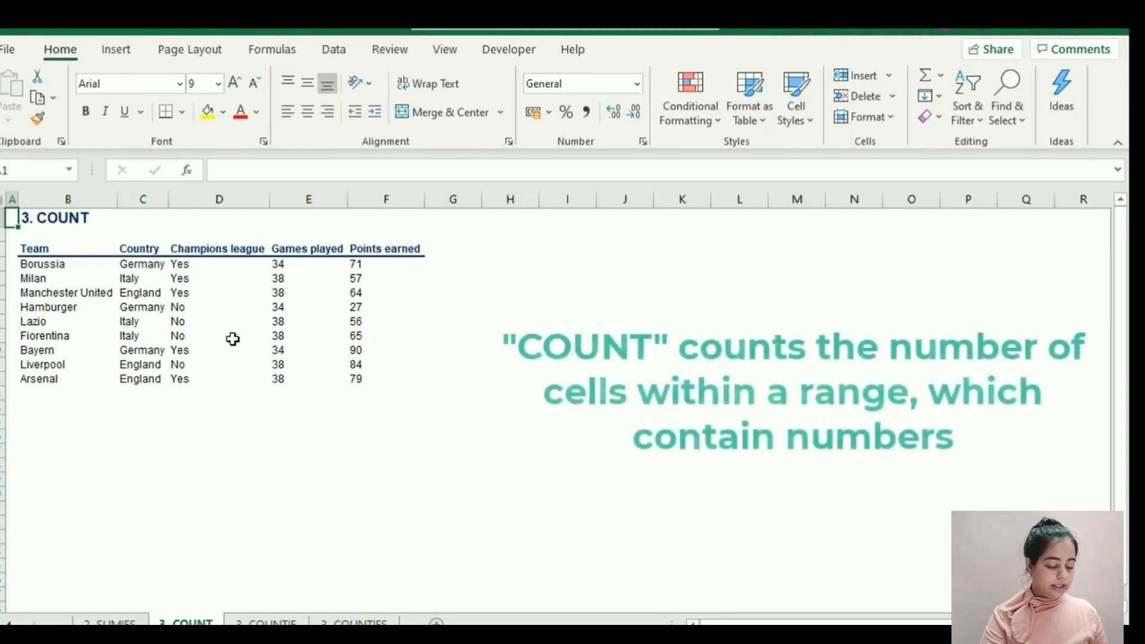
Count the numeric Games played cells by entering +COUNT(E4:E12) in E14, and check the range it references.
click(288, 410)
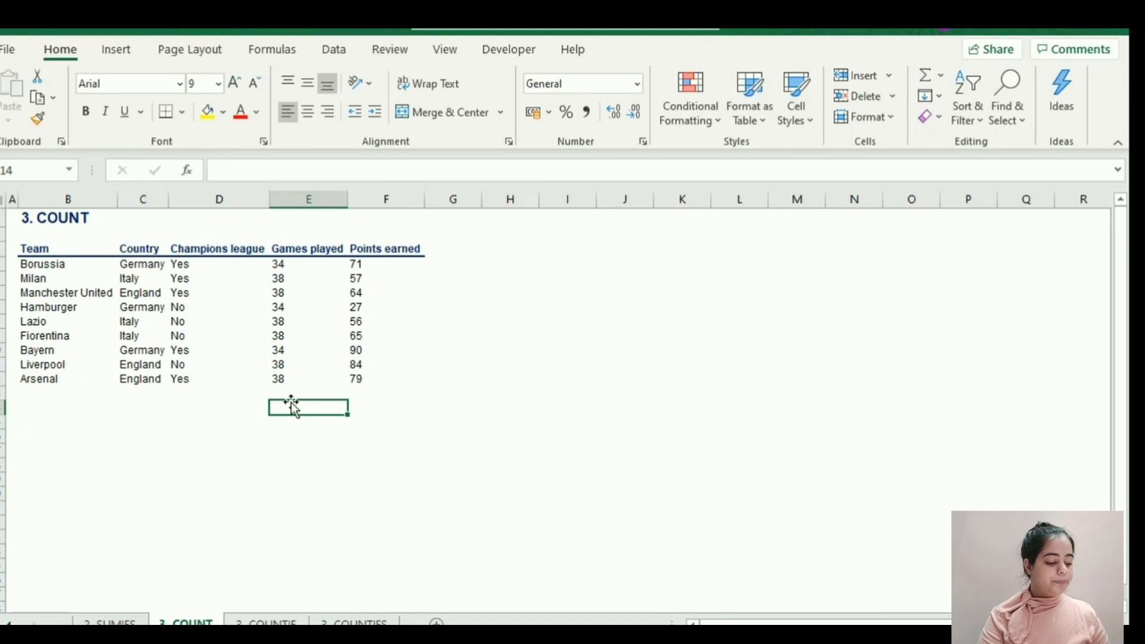
text(+)
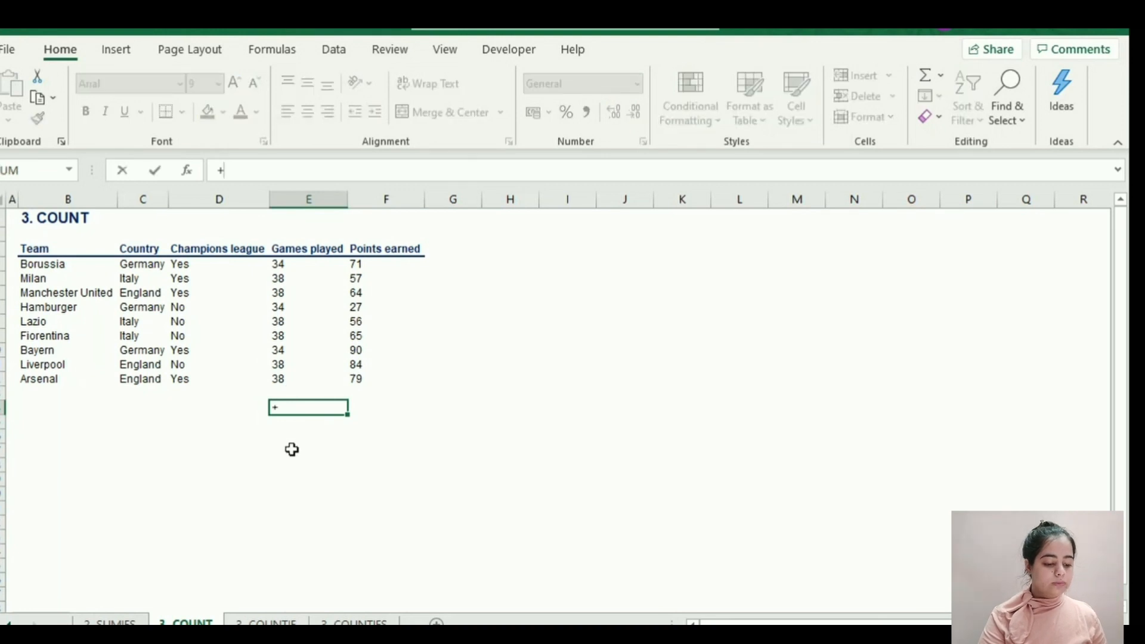
text(COUNT()
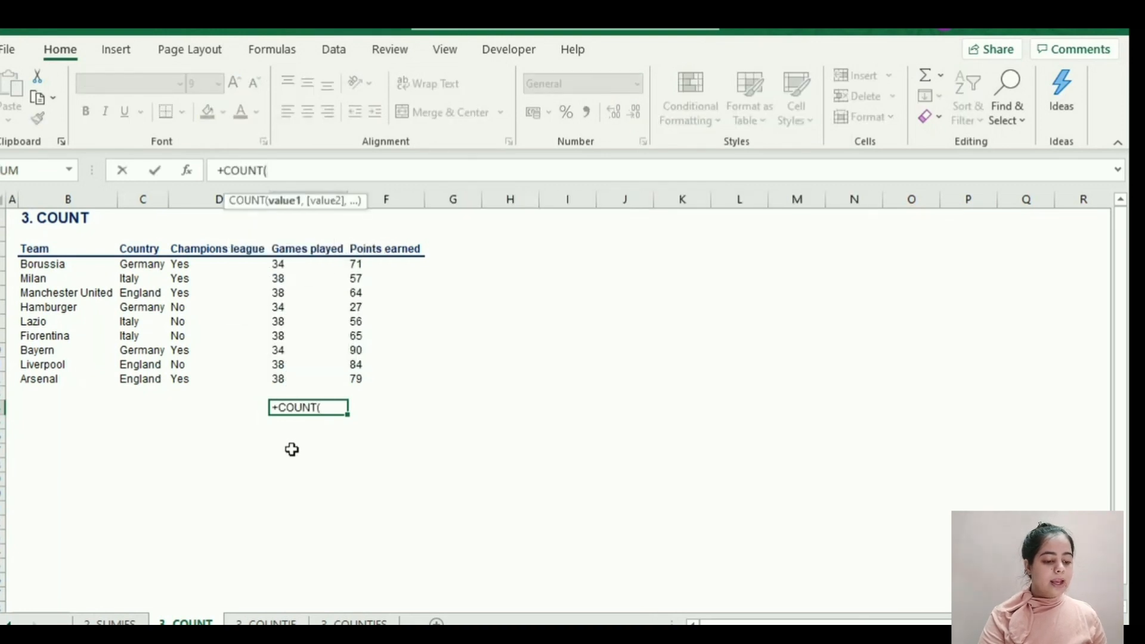
drag(294, 261, 304, 372)
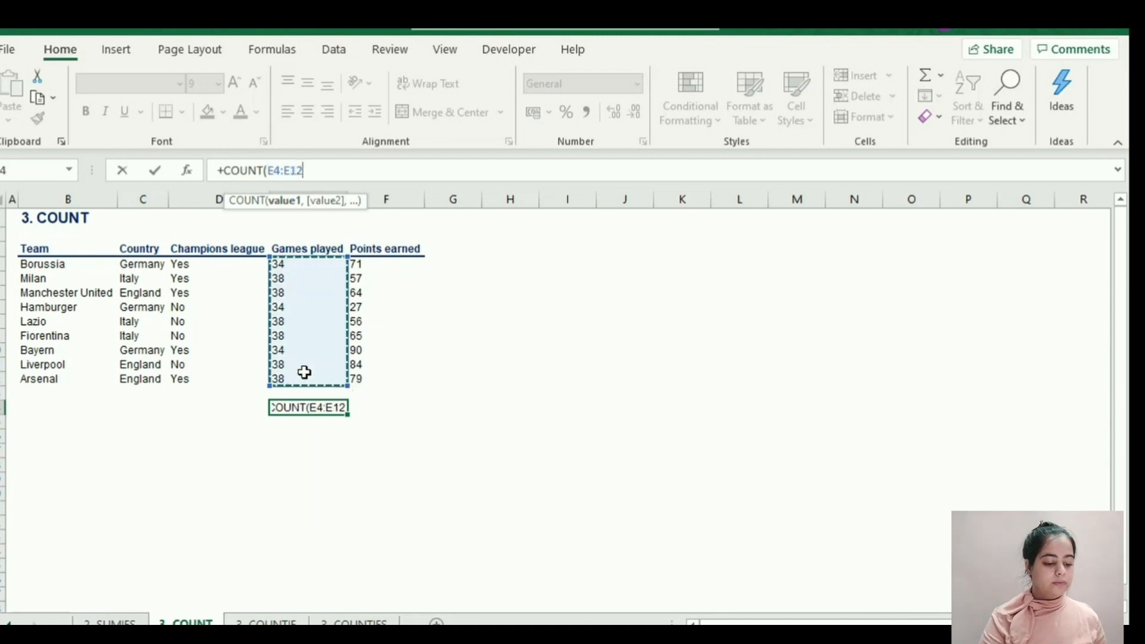
text())
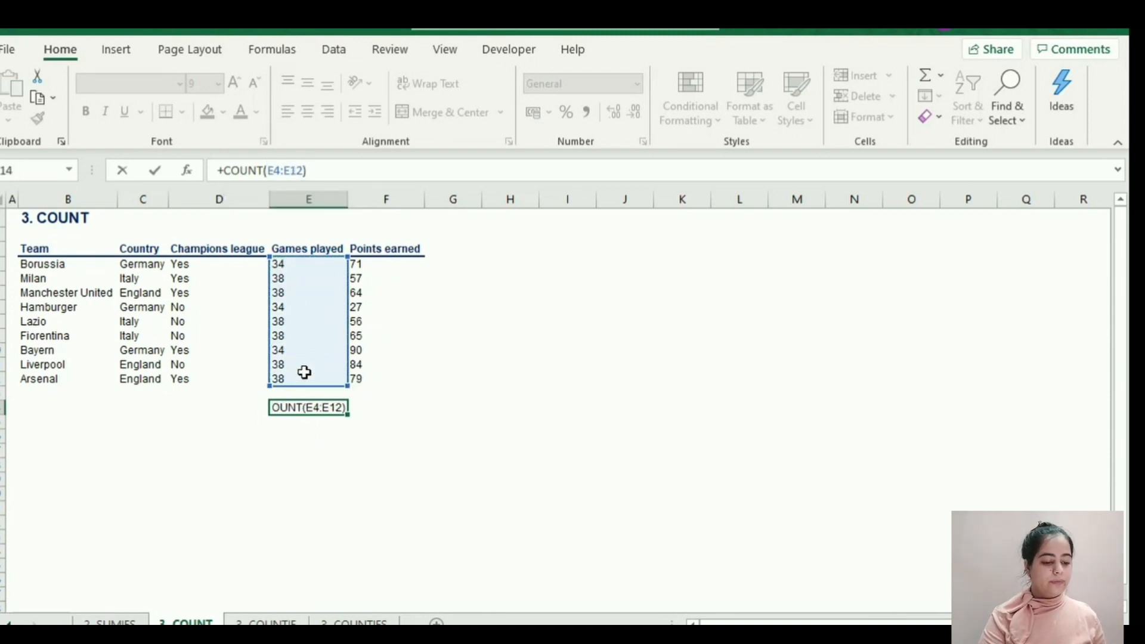
key(Return)
key(Up)
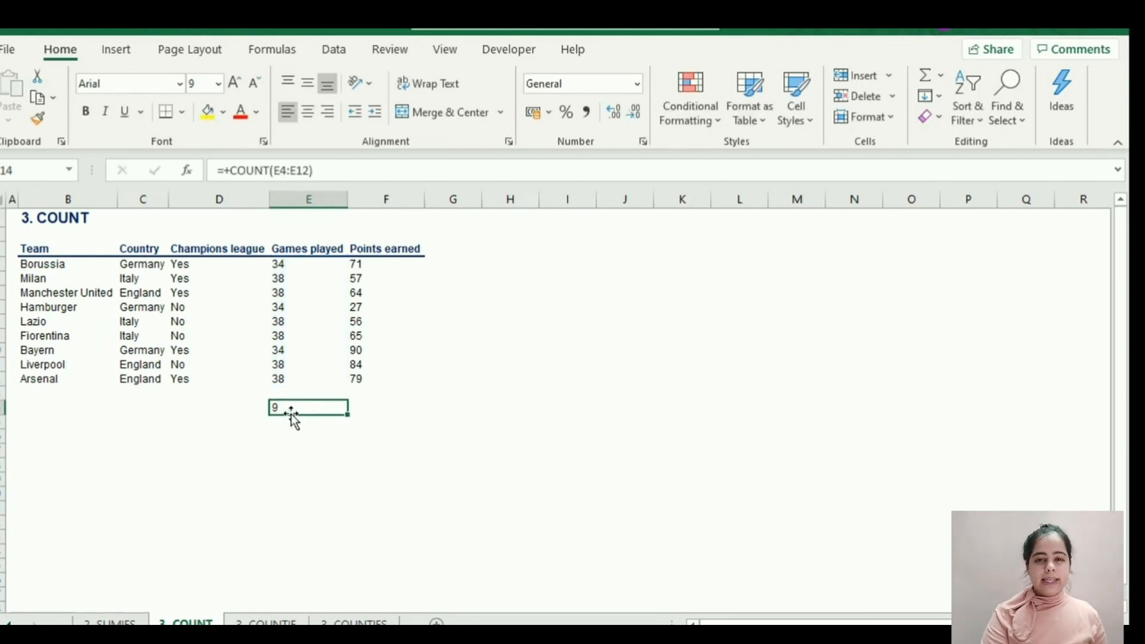
key(ctrl+c)
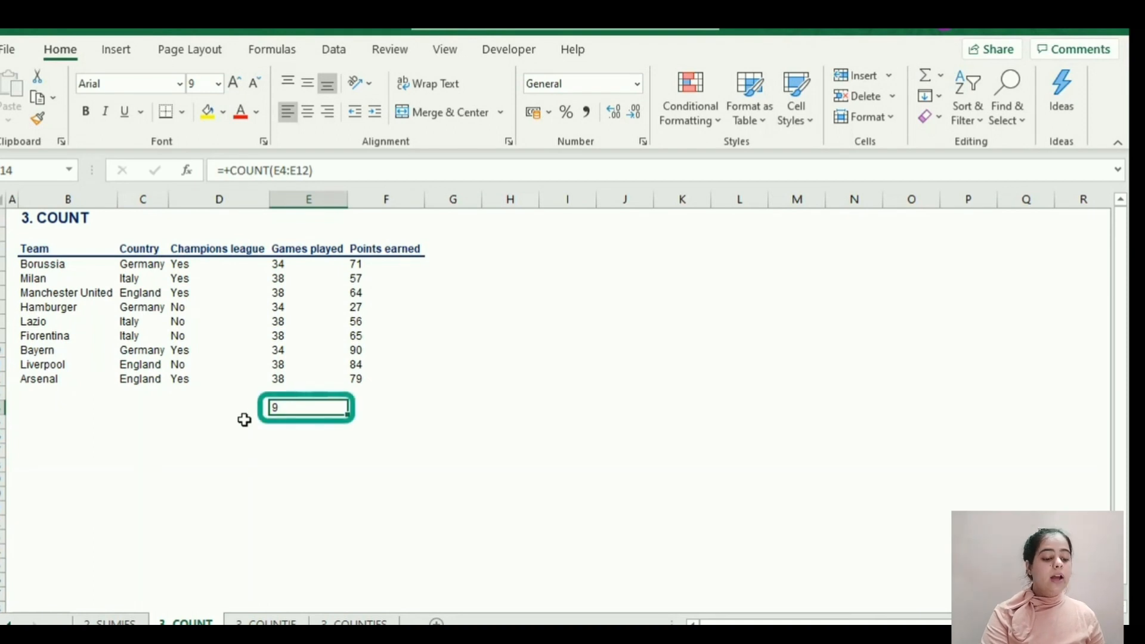
key(F2)
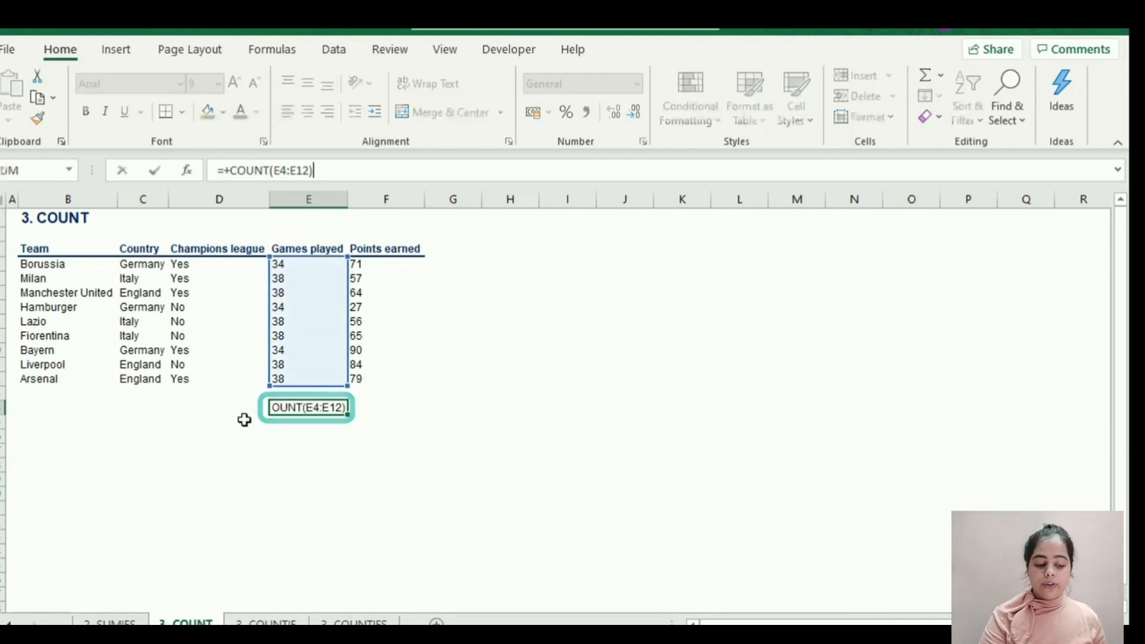
key(Escape)
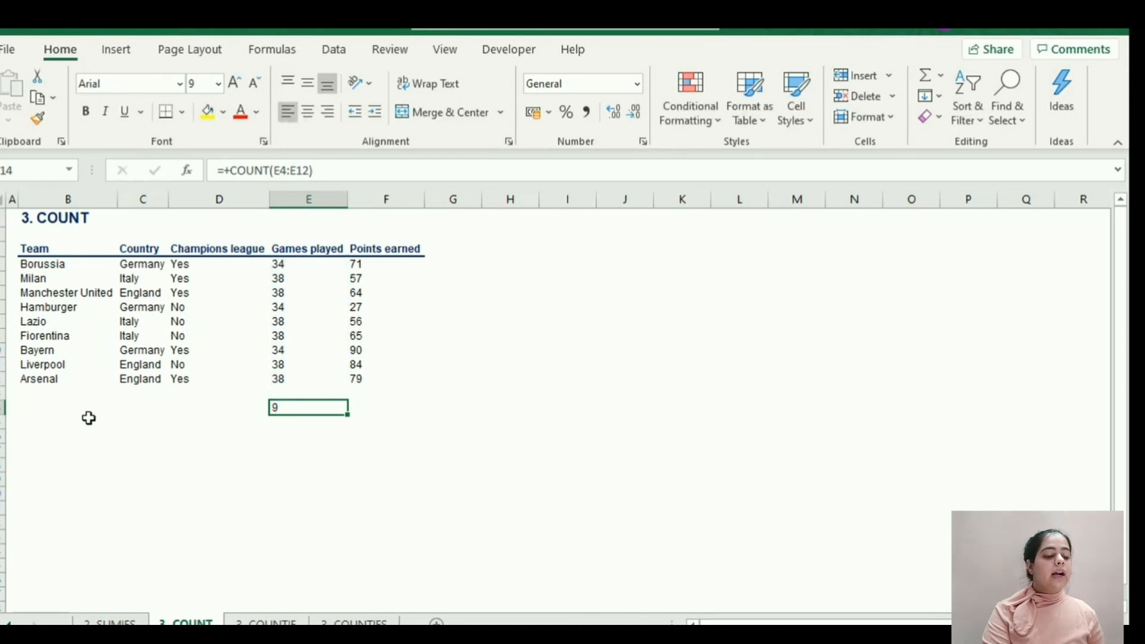
Count the team names by entering +COUNTA(B4:B12) in B14, and check the range it references.
click(66, 409)
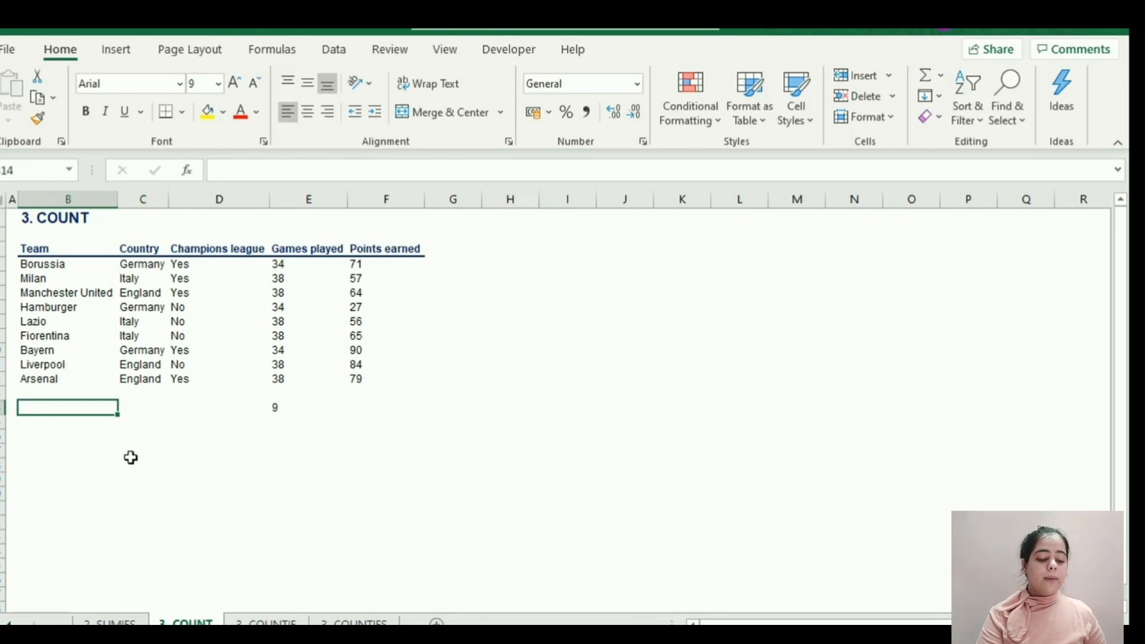
text(+)
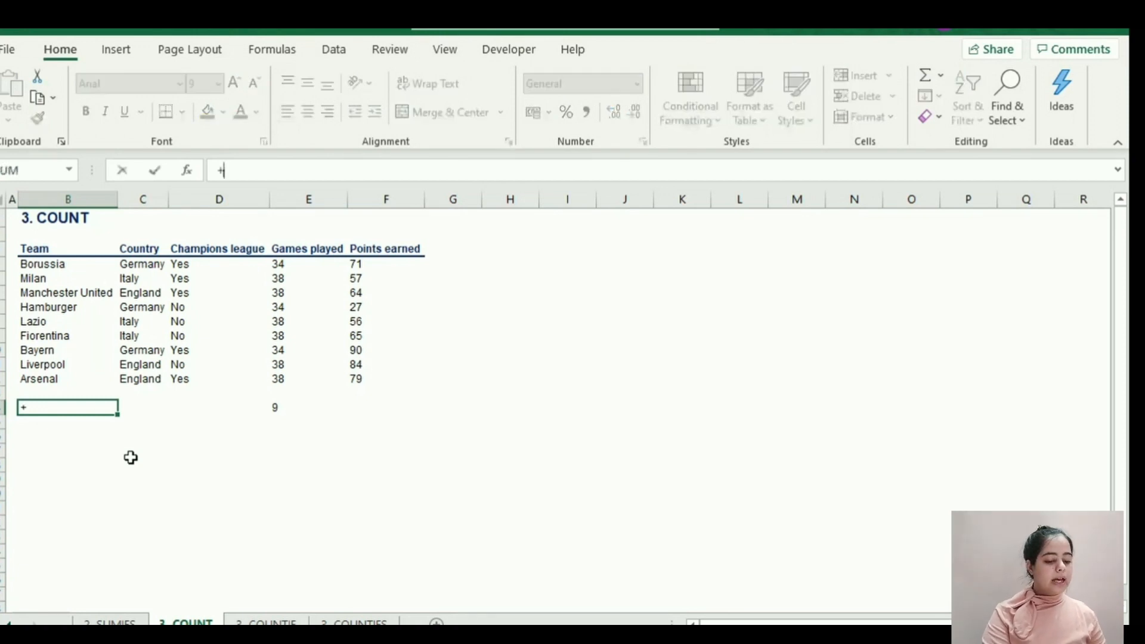
text(COUNTA()
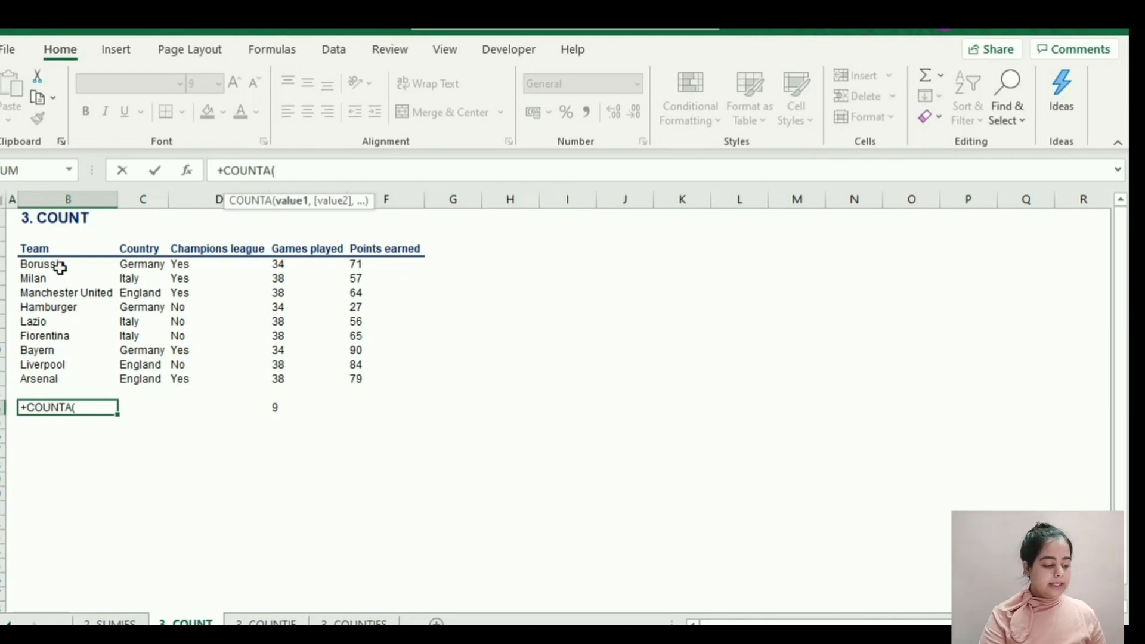
drag(58, 265, 69, 379)
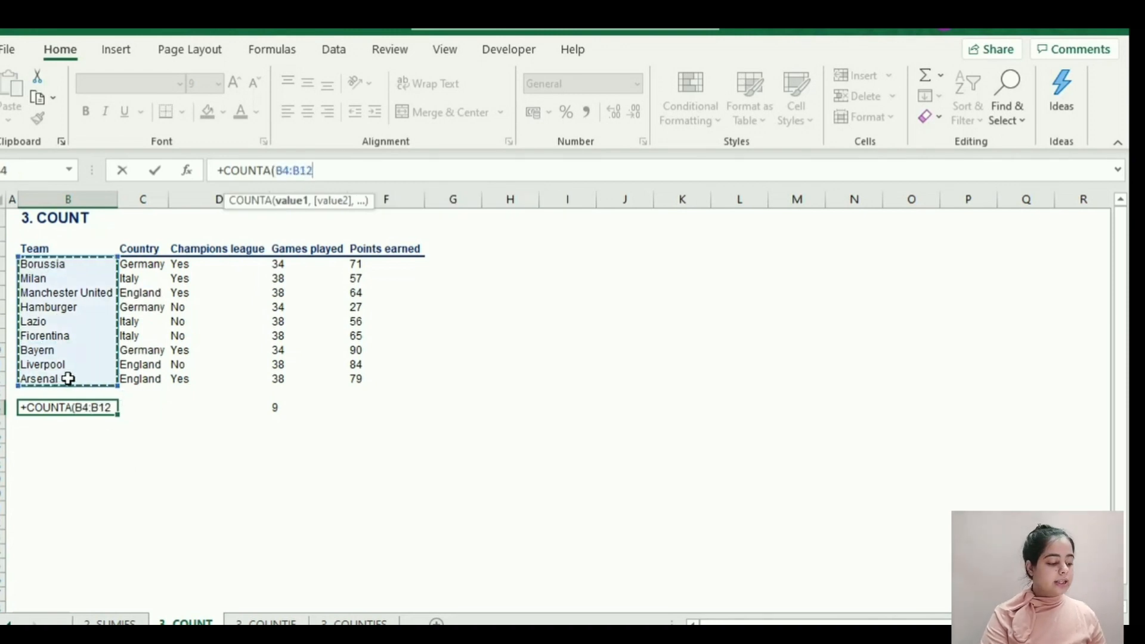
text())
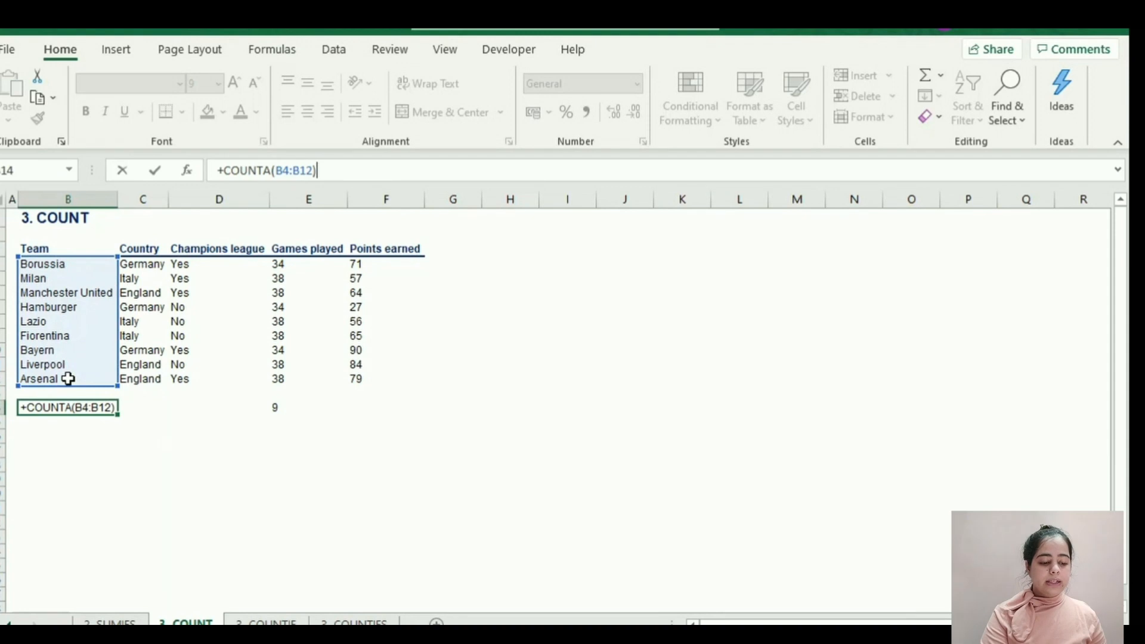
key(Return)
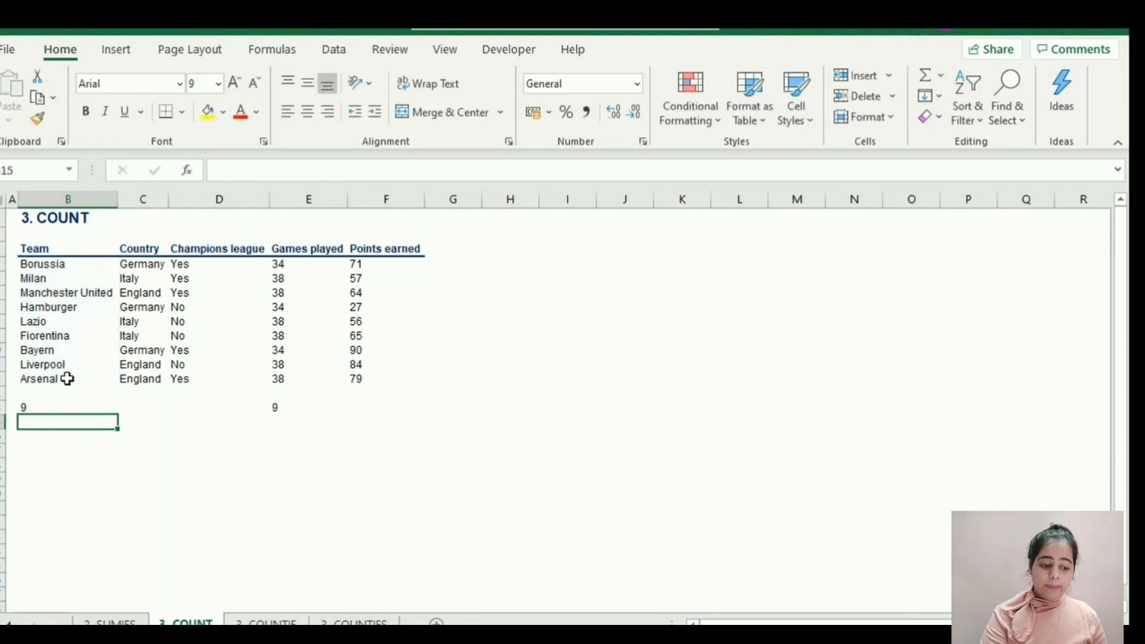
click(59, 408)
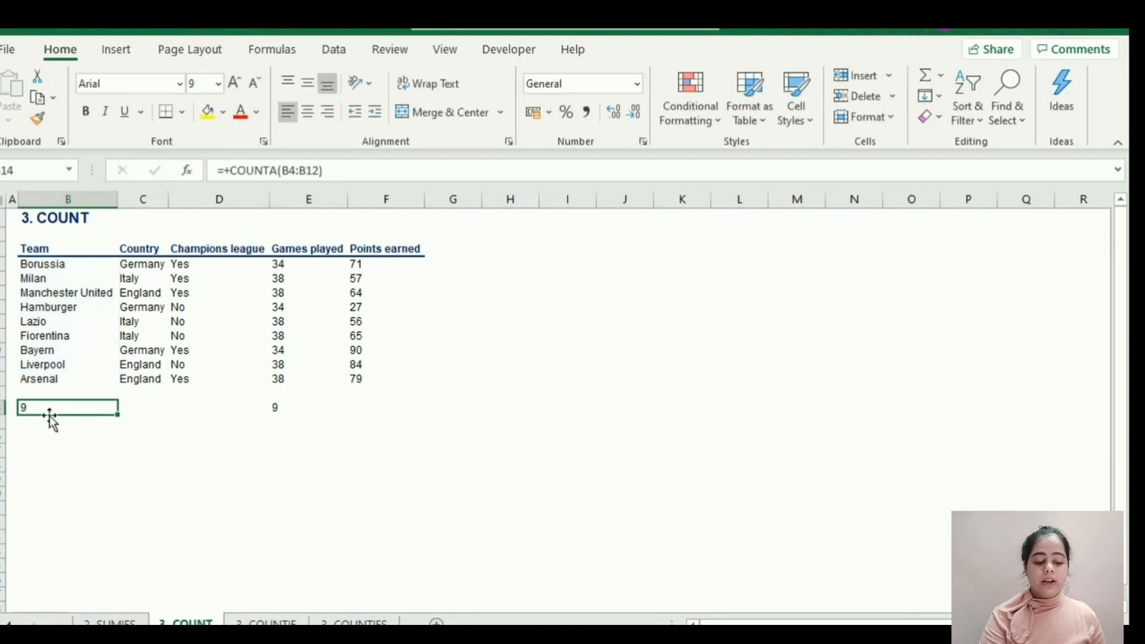
key(F2)
key(Escape)
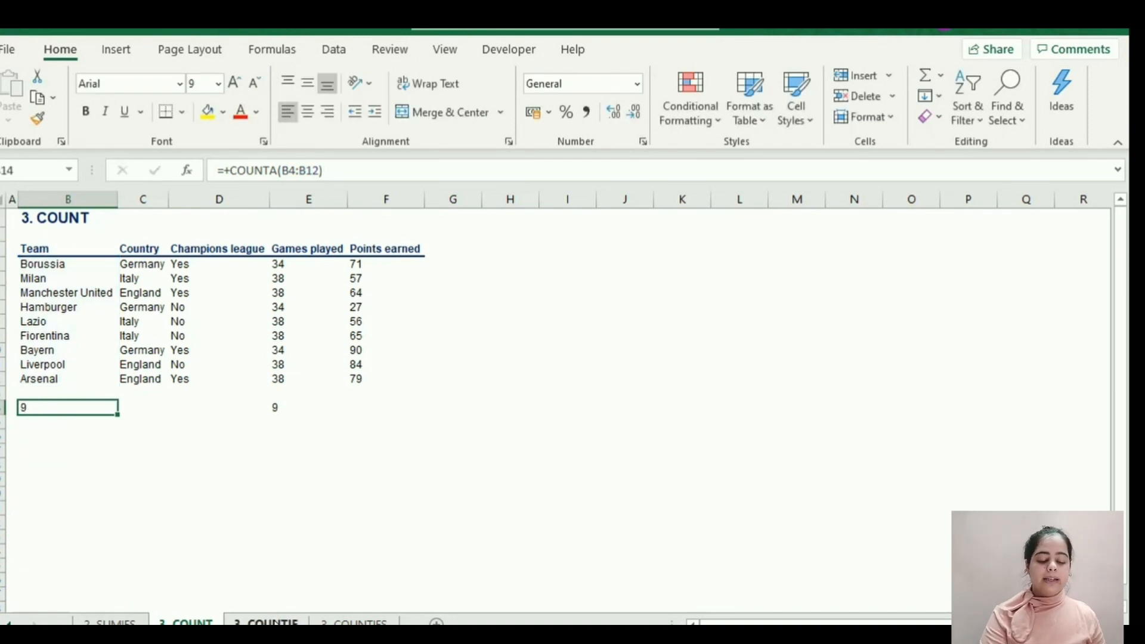
Open the COUNTIF sheet and begin a +COUNTIF formula in F14 with the Points earned range F4:F12.
click(272, 621)
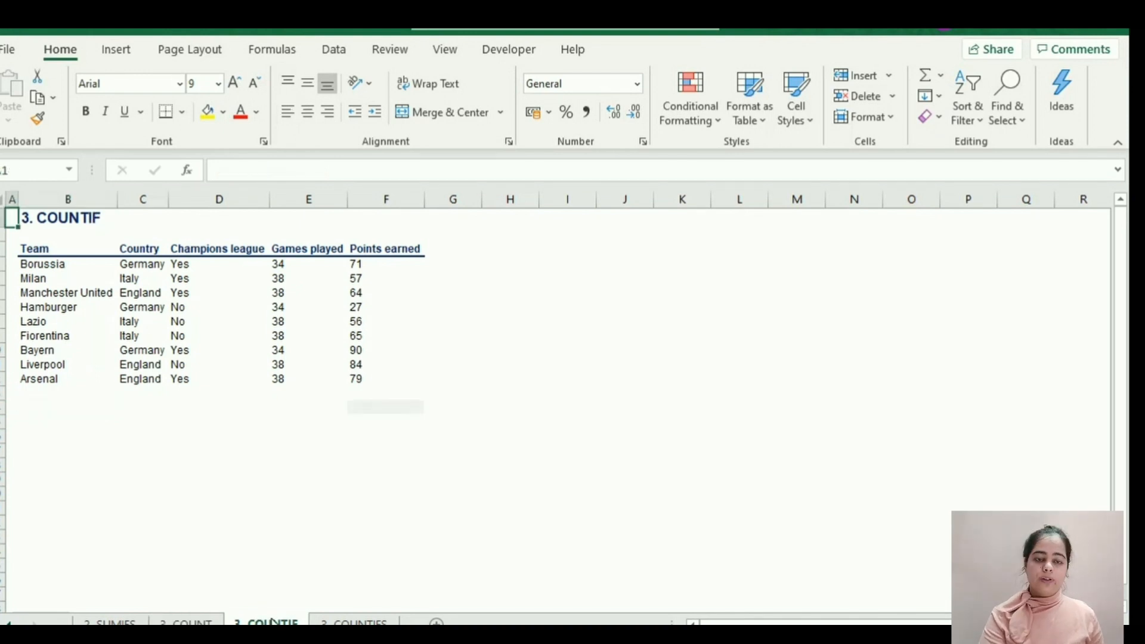
click(352, 412)
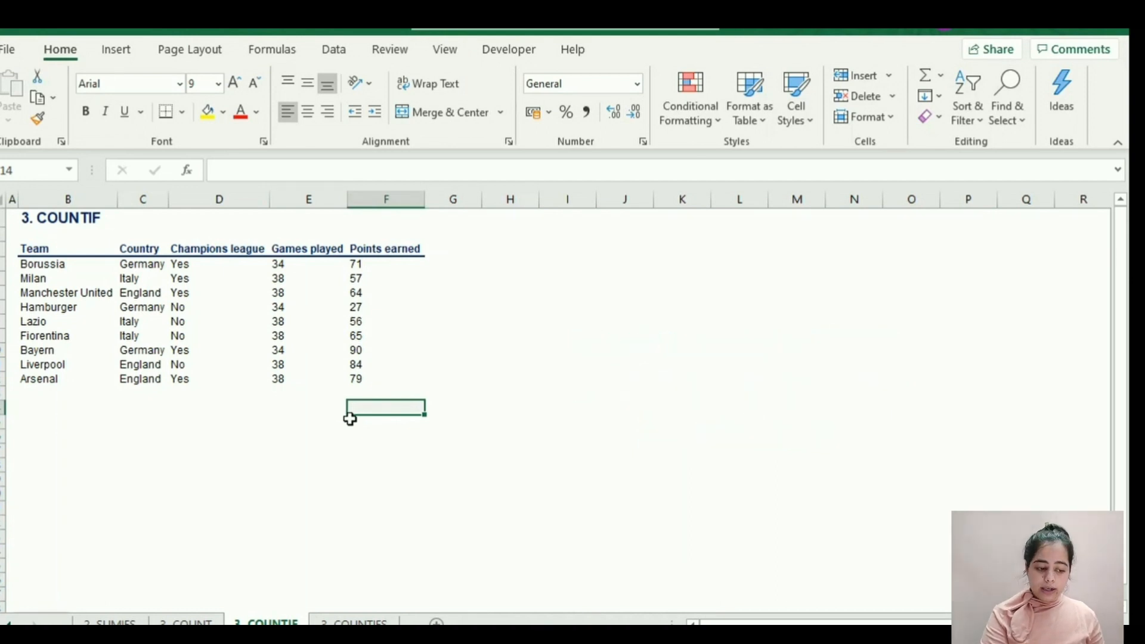
text(+)
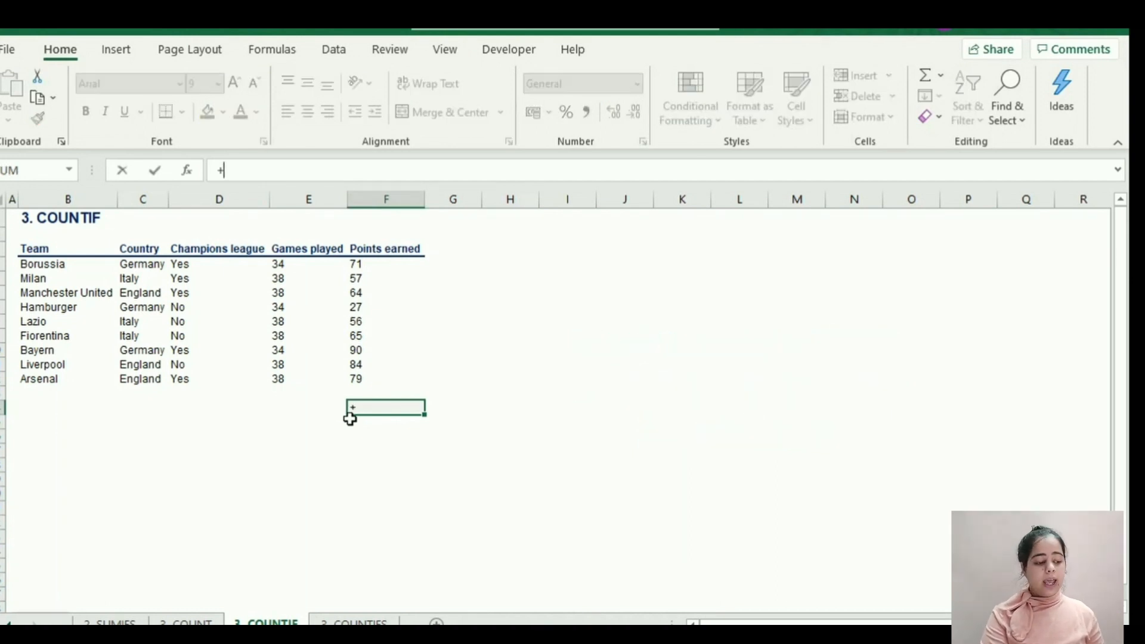
text(COUNTIF()
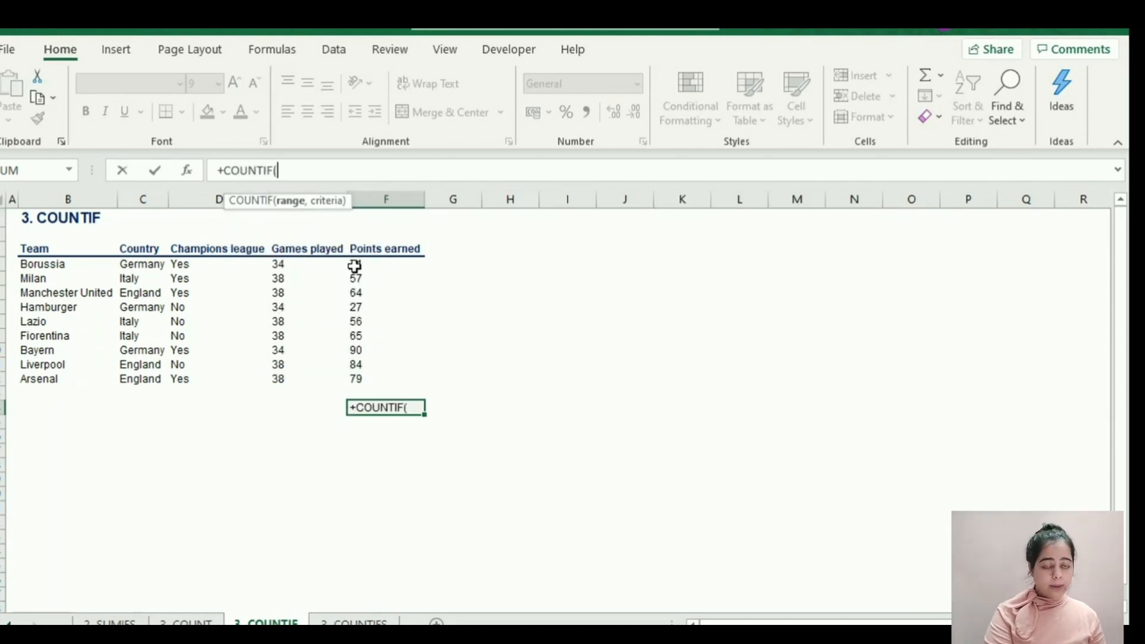
drag(352, 263, 394, 379)
text(,)
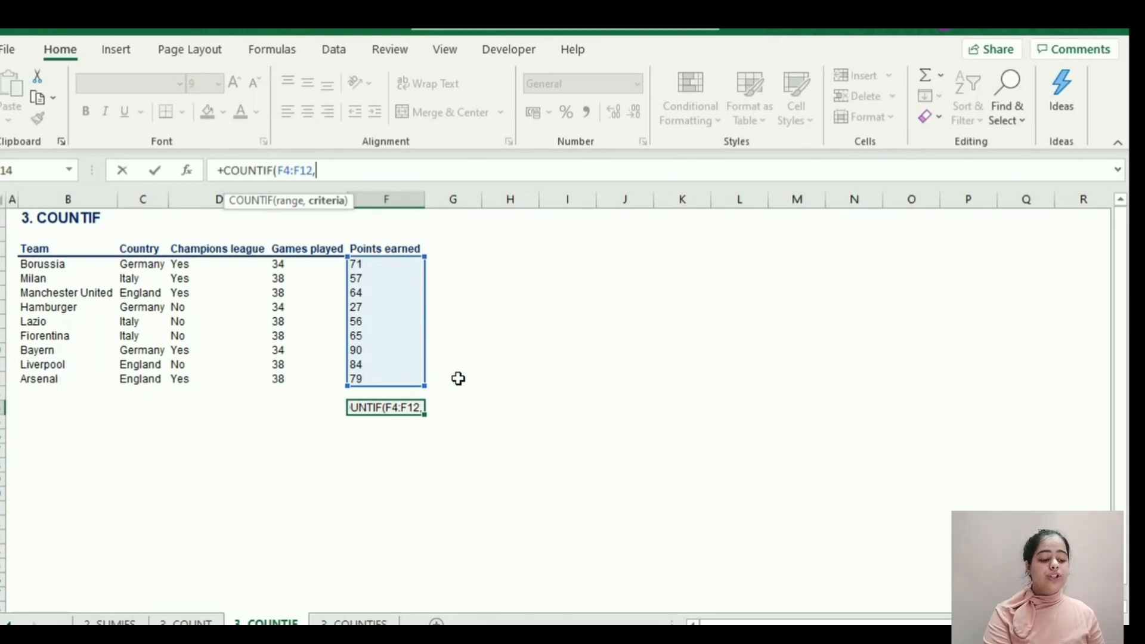
Add the criterion ">60" to the COUNTIF formula, enter it in F14, and review the completed formula.
text(")
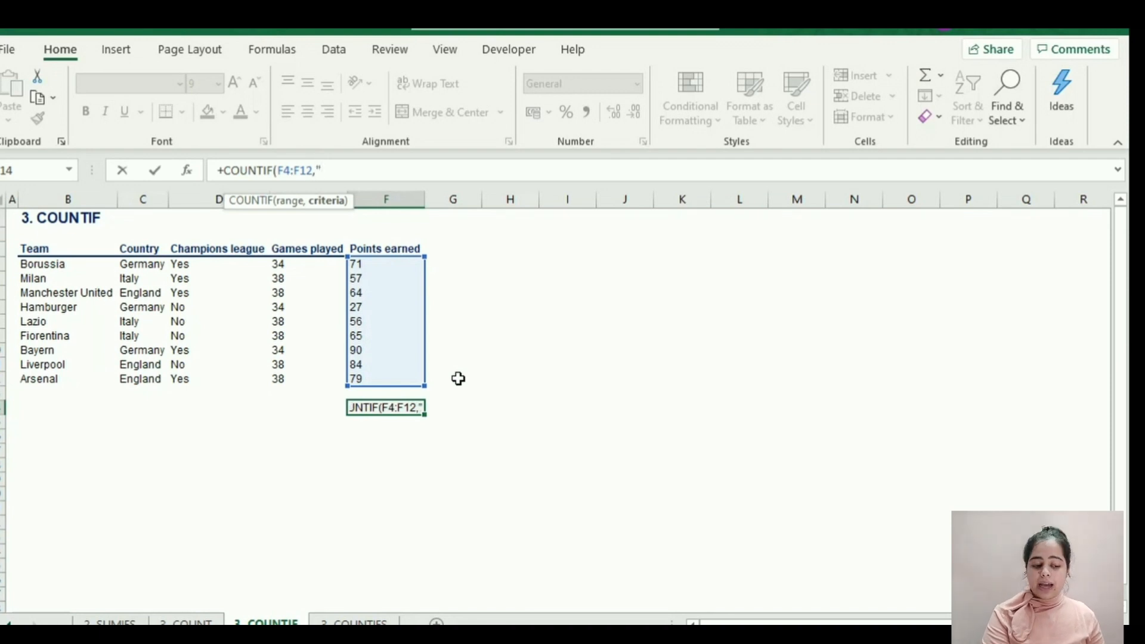
text(>)
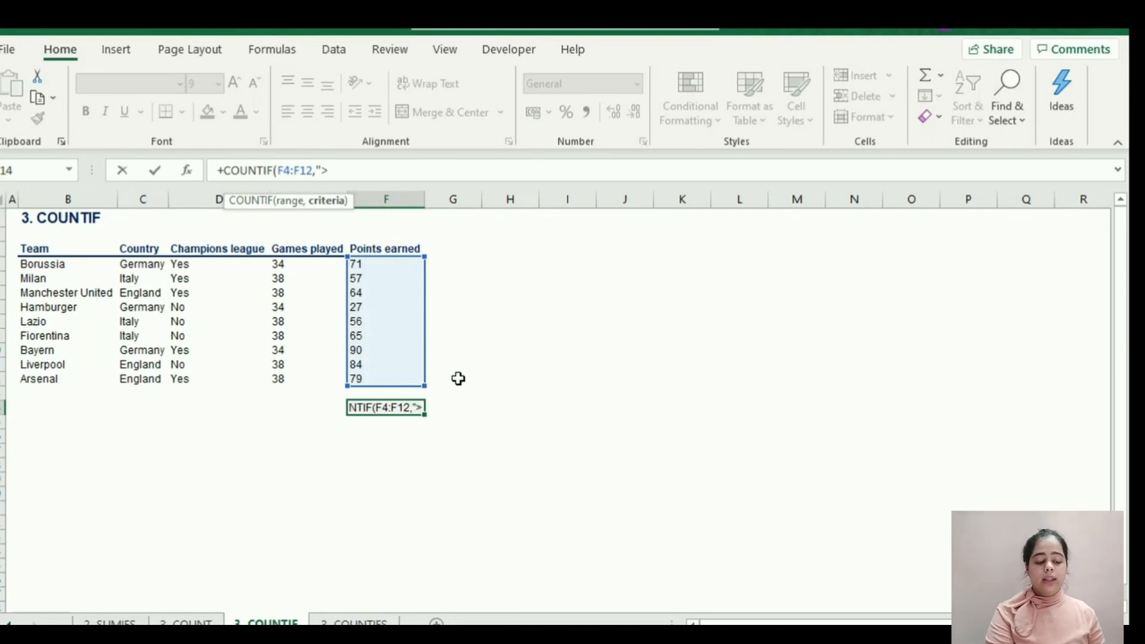
text(60"))
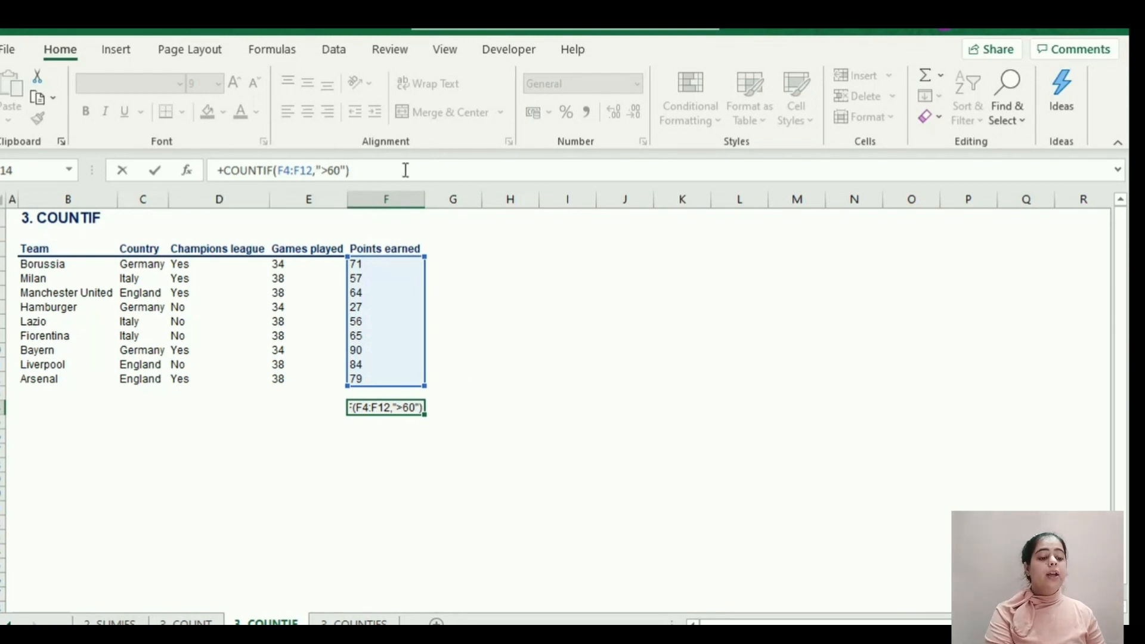
key(ctrl+Return)
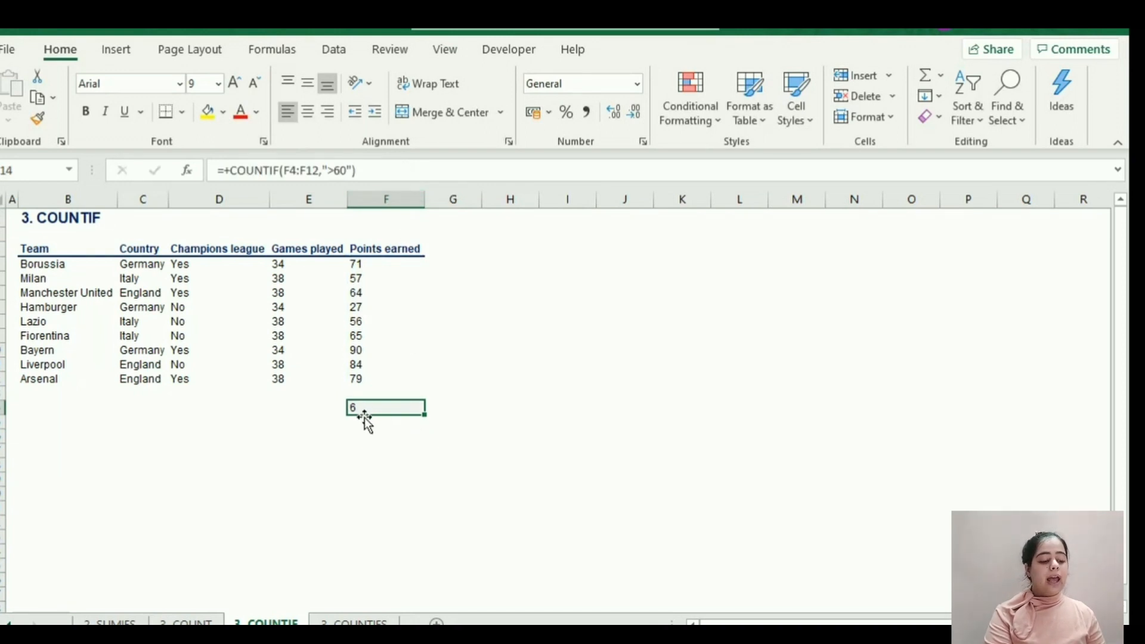
key(F2)
key(Escape)
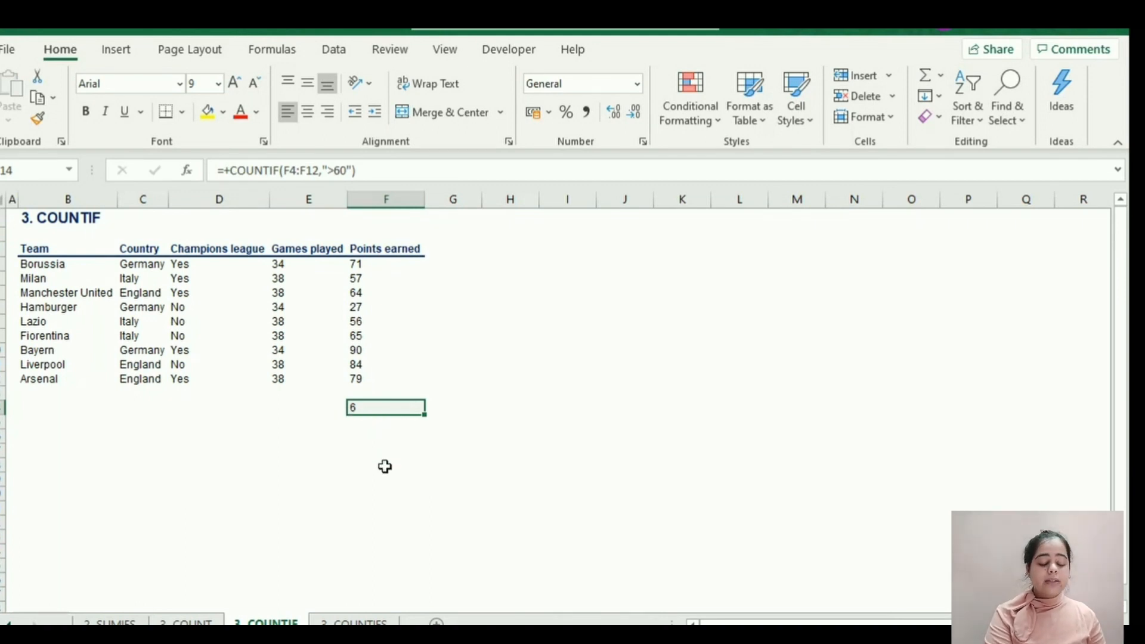
Open the COUNTIFS sheet and begin a +COUNTIFS formula in F14 with the Champions league cells D4:D12 as the first criteria range.
click(357, 621)
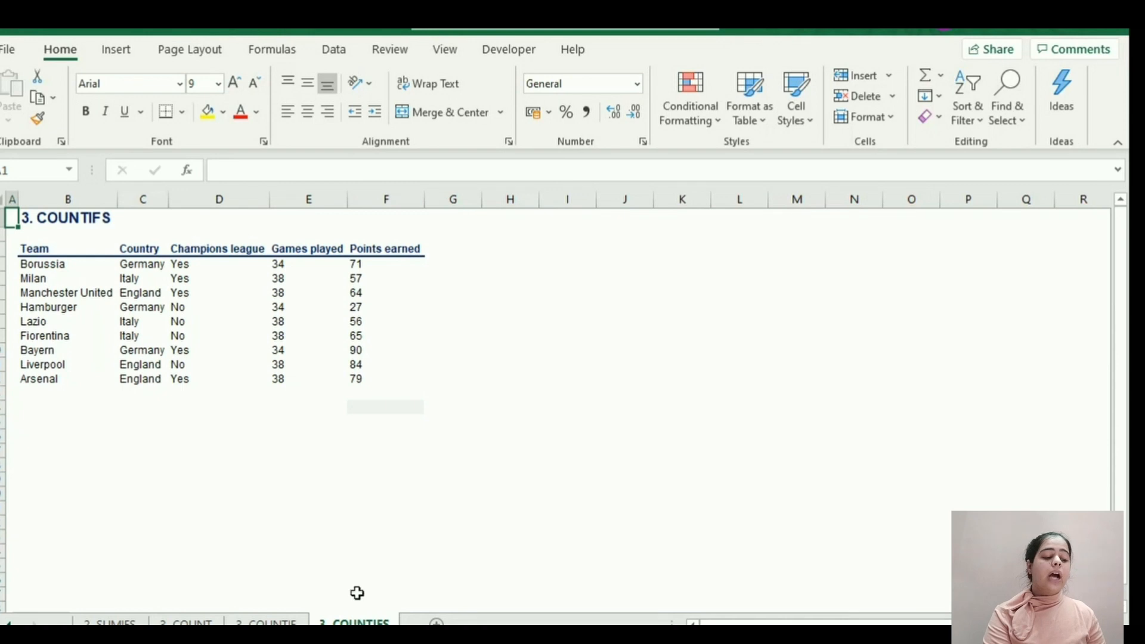
click(369, 409)
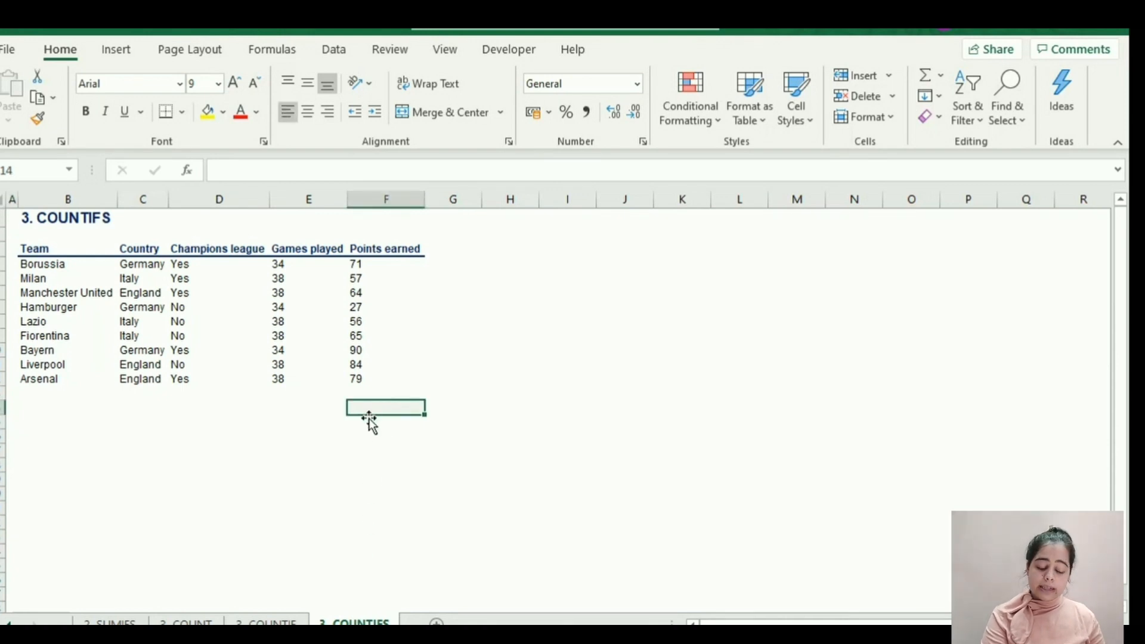
text(+)
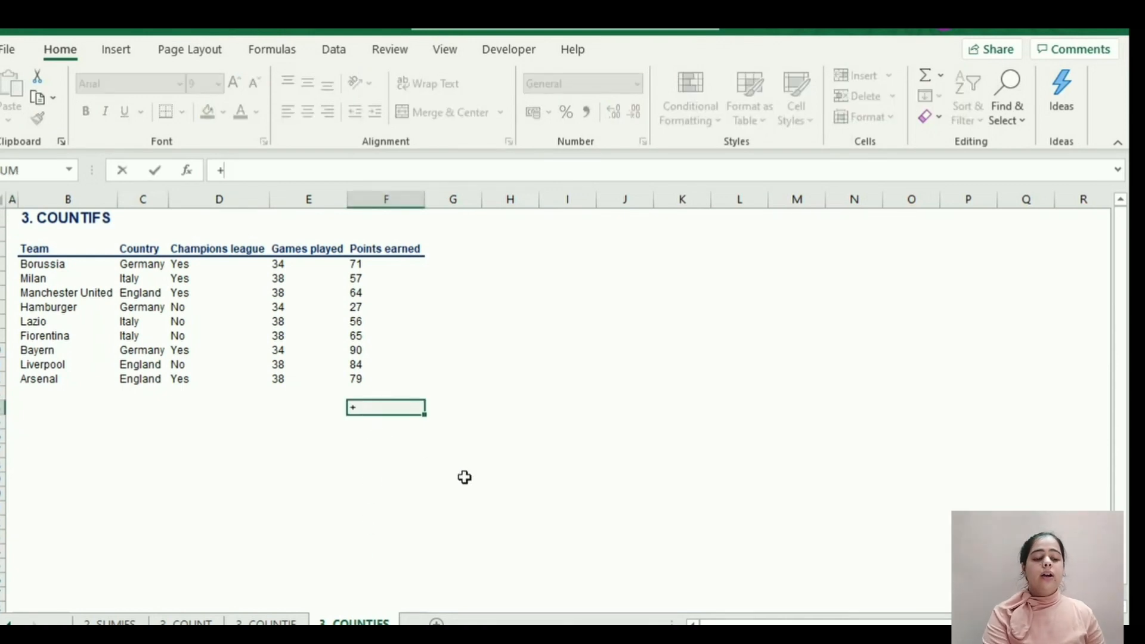
text(COUNTIFS()
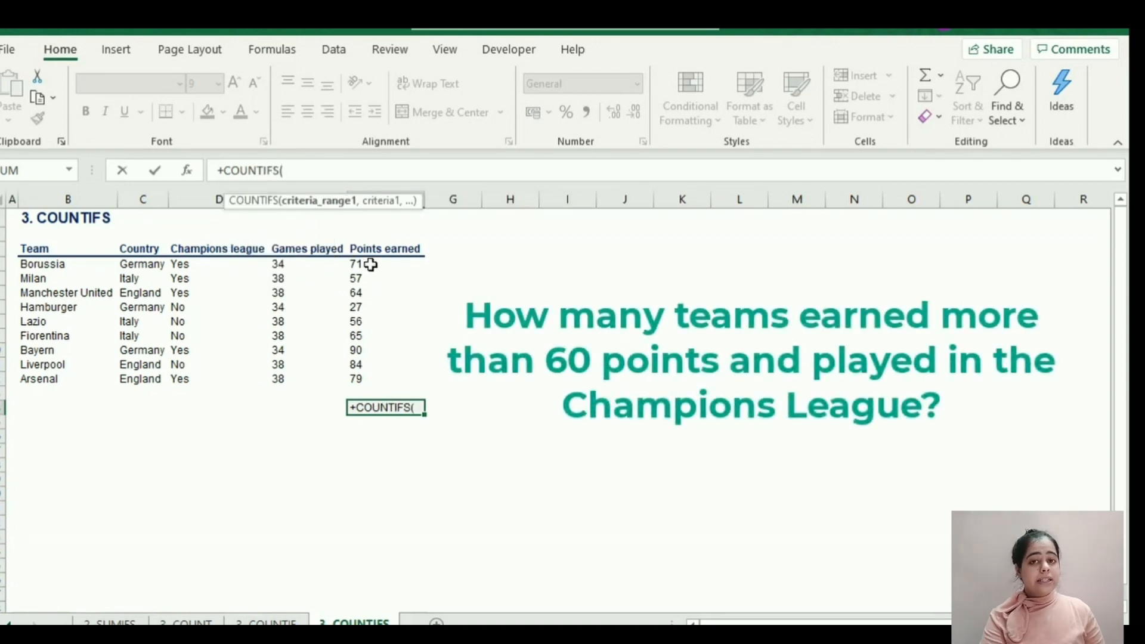
drag(369, 264, 373, 377)
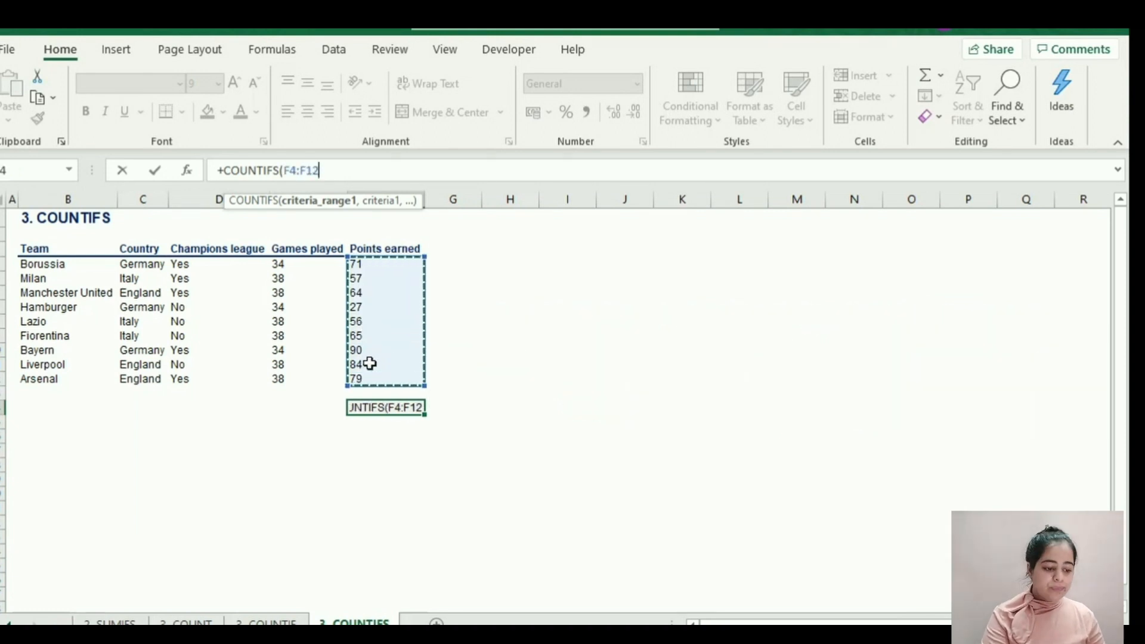
click(334, 171)
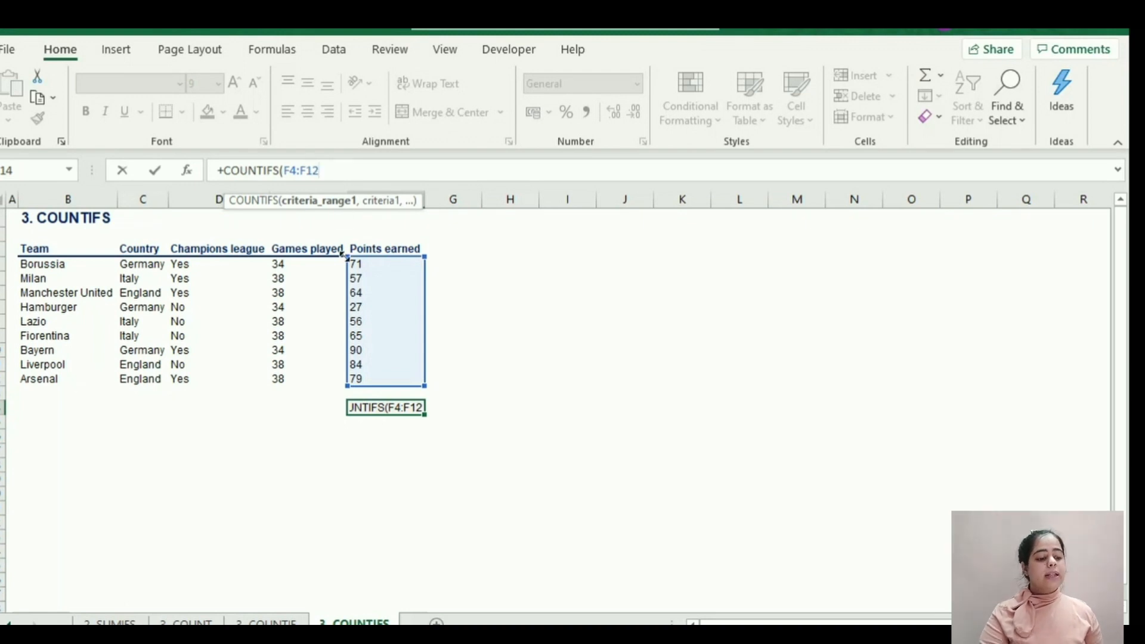
drag(347, 275, 184, 284)
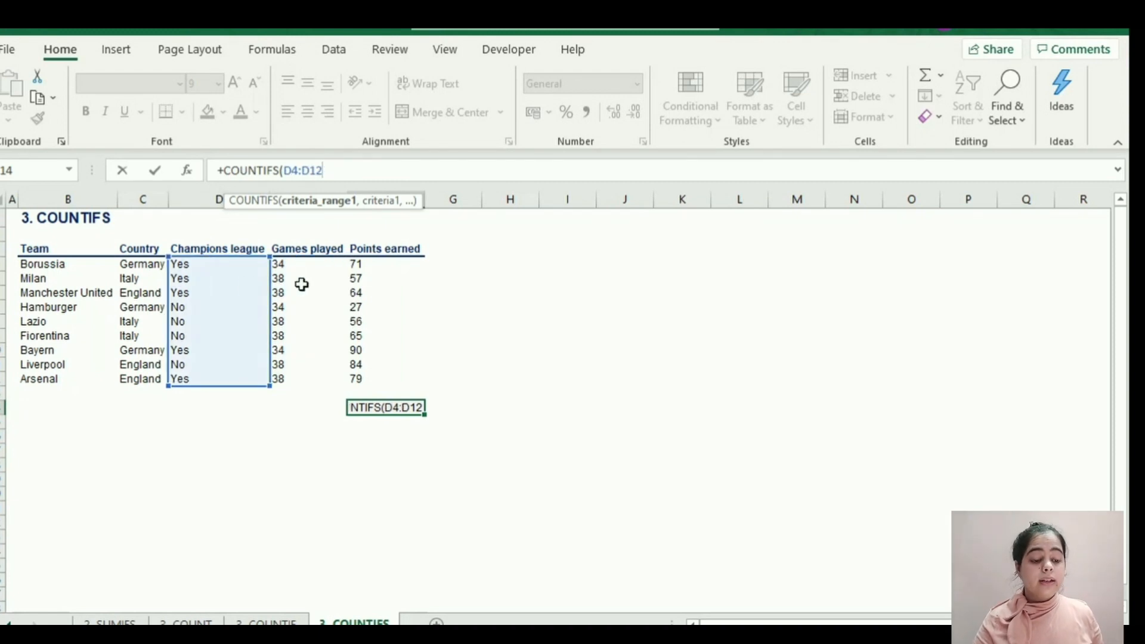
Add "Yes" as the first criterion of the COUNTIFS formula, ready for the second criteria range.
text(,)
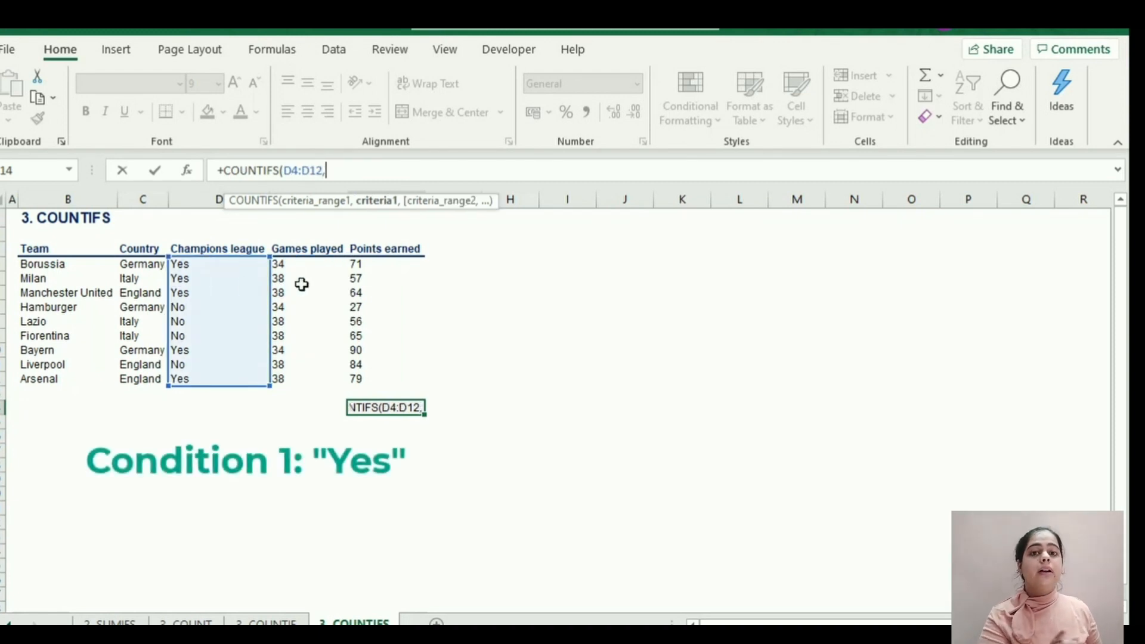
text(")
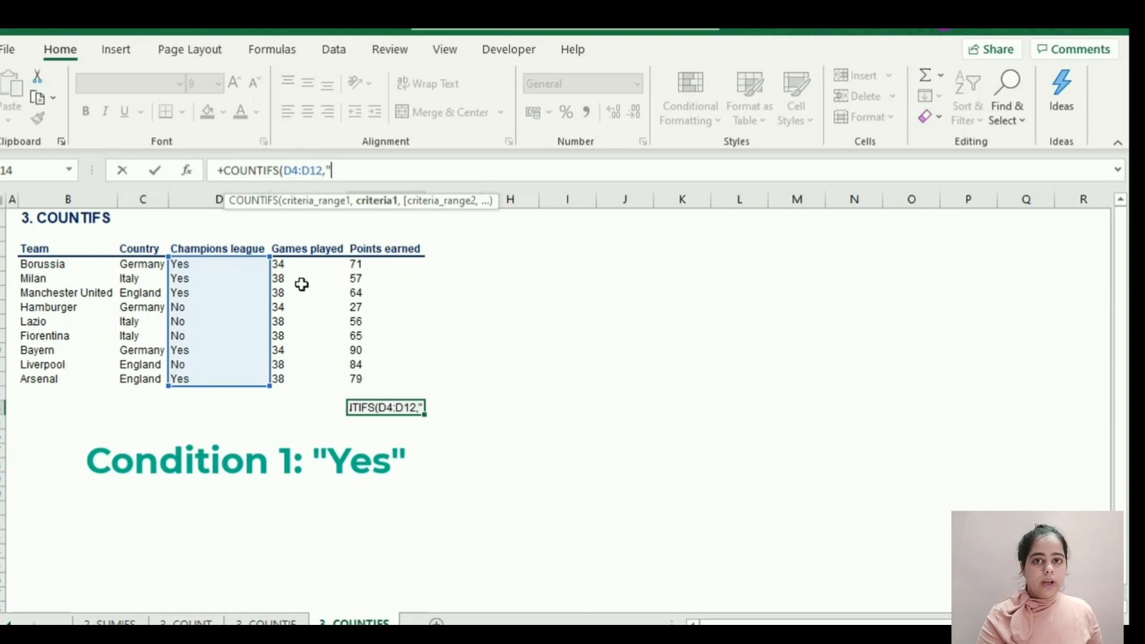
text(Yes")
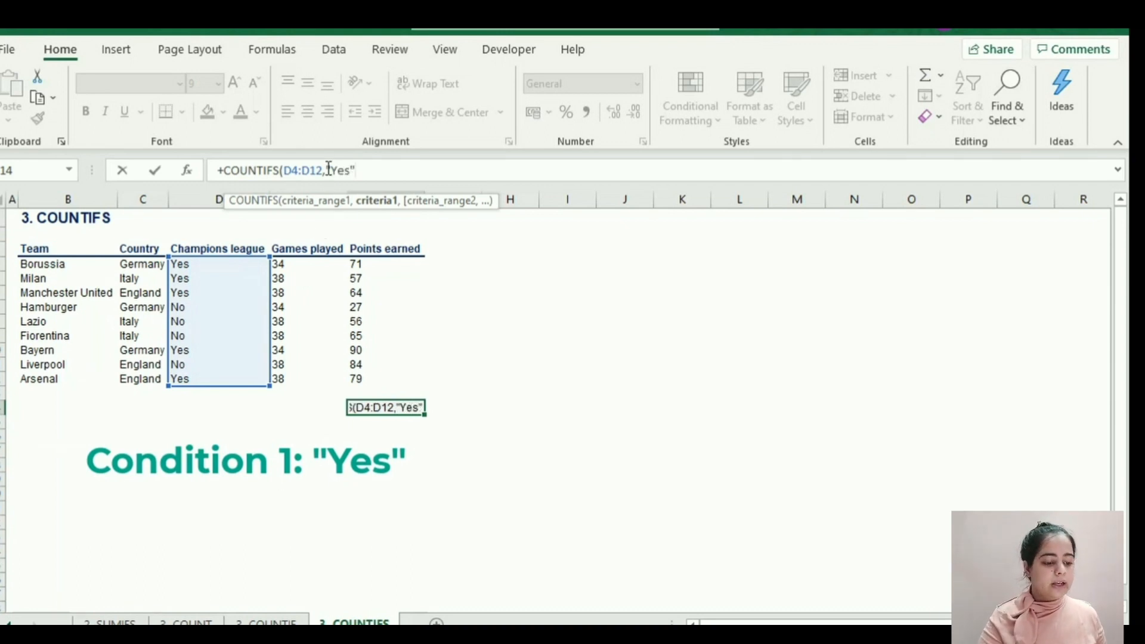
drag(327, 170, 352, 171)
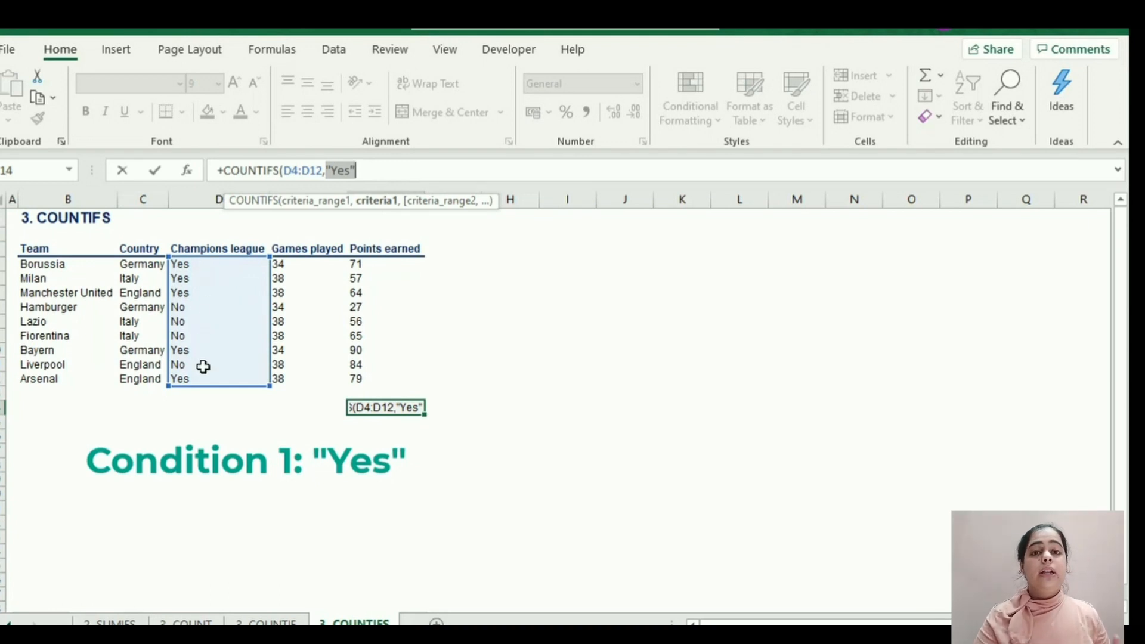
click(375, 170)
text(,)
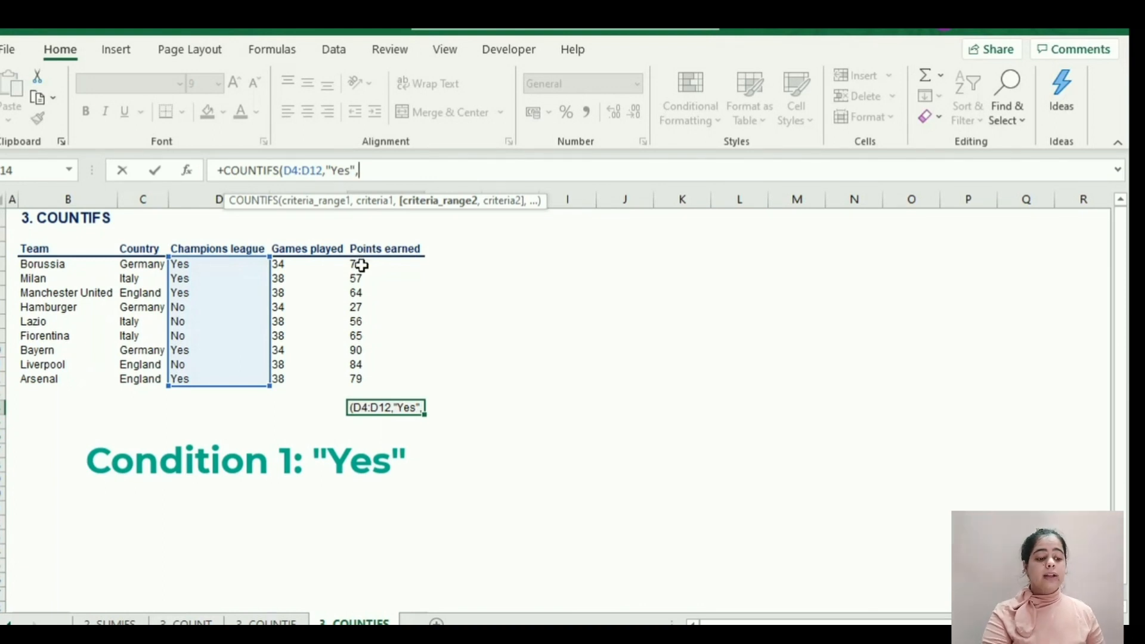
Add the Points earned range F4:F12 with criterion ">60" to the COUNTIFS formula, enter it in F14, and check its referenced ranges.
drag(362, 265, 365, 375)
text(,)
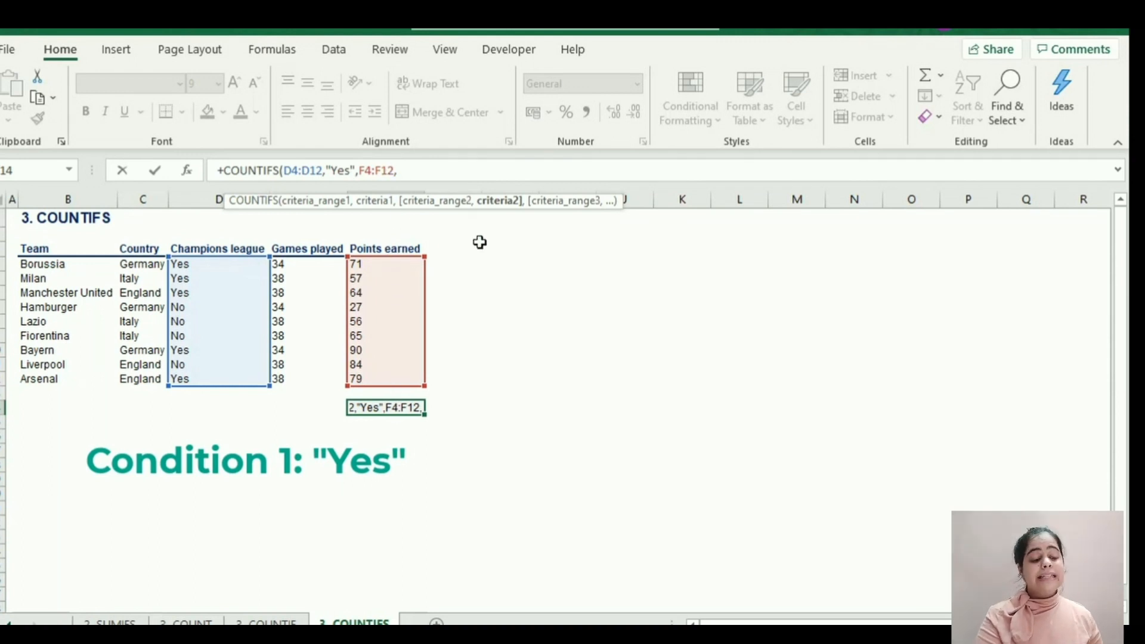
text(">)
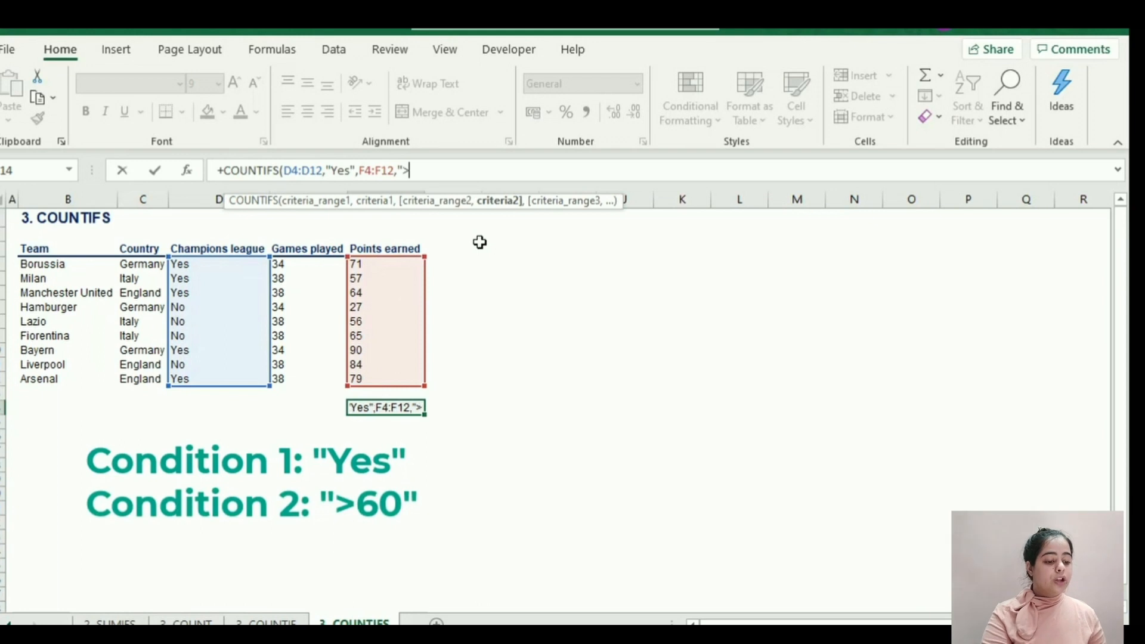
text(60")
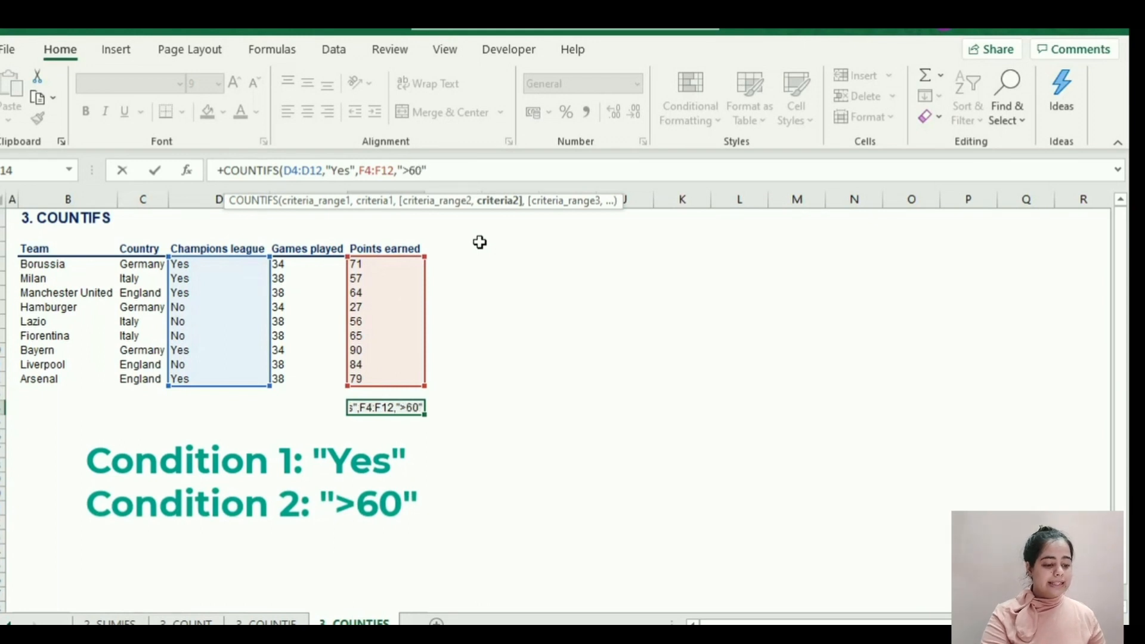
text())
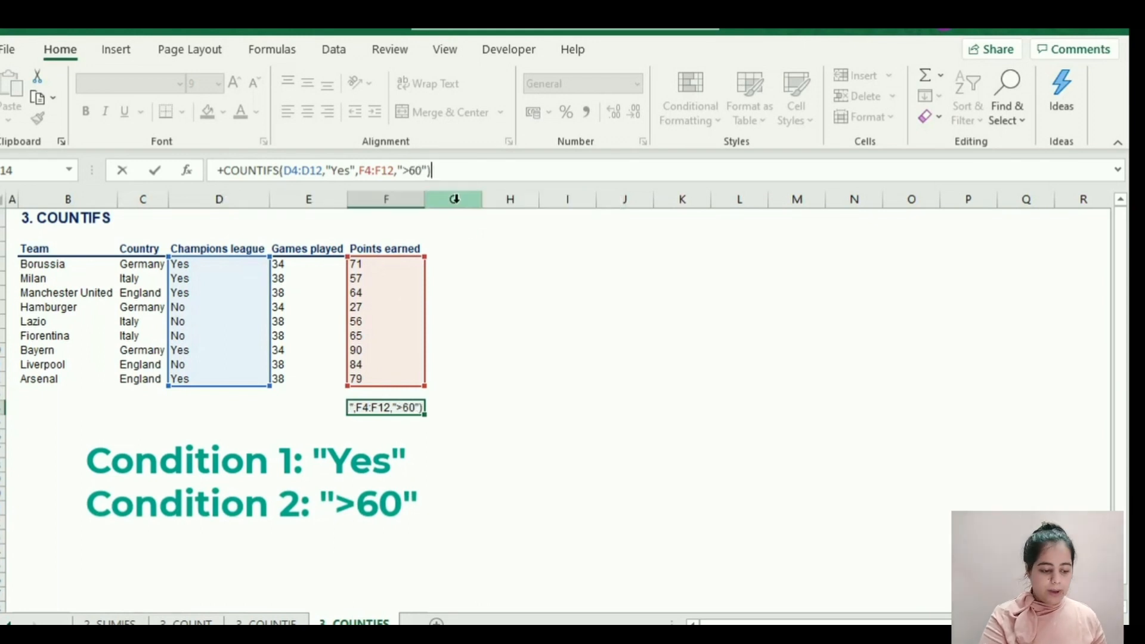
key(Return)
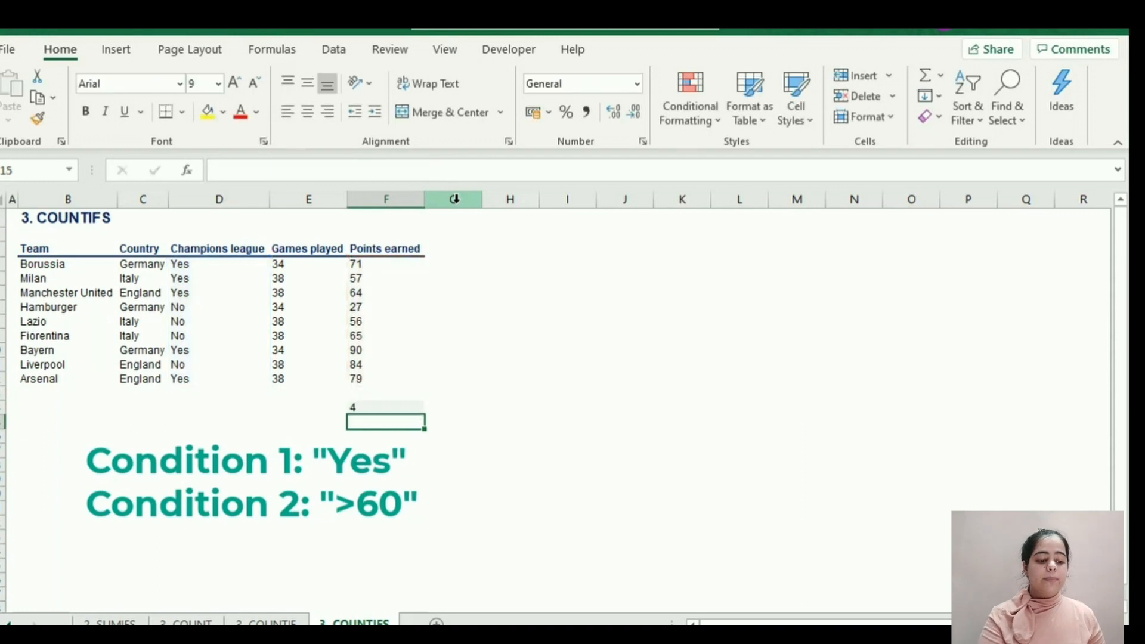
click(375, 405)
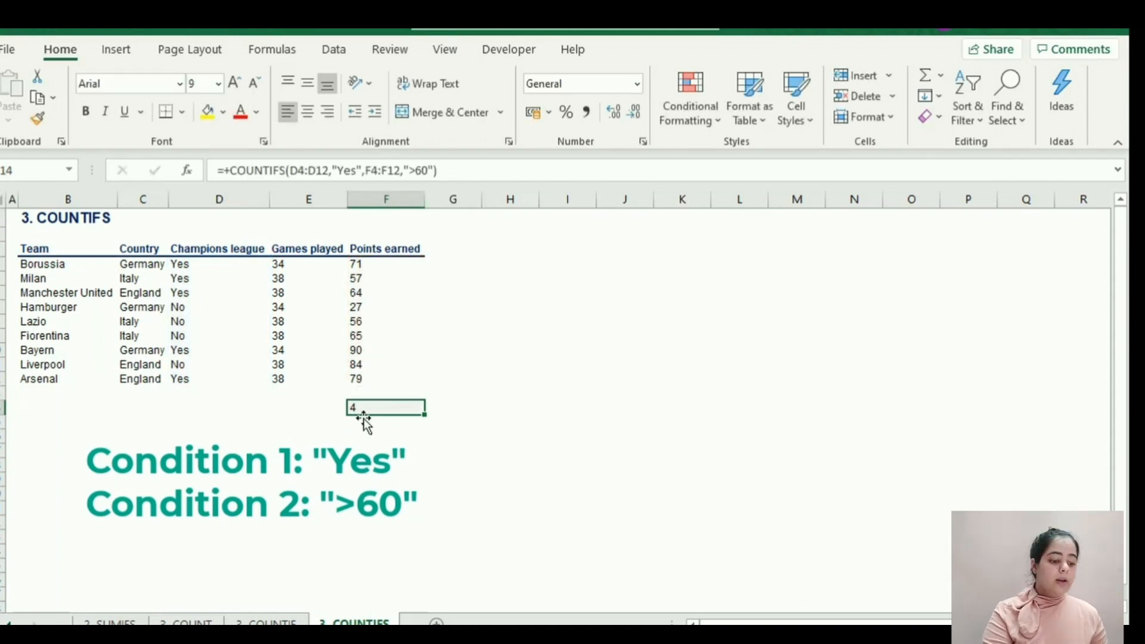
key(F2)
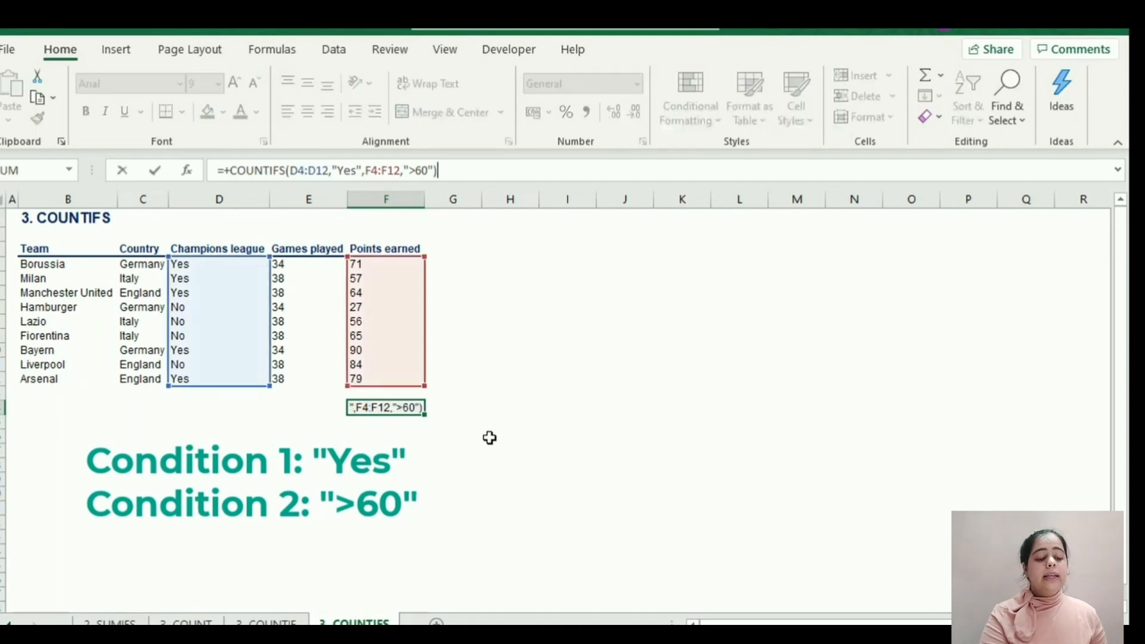
key(Escape)
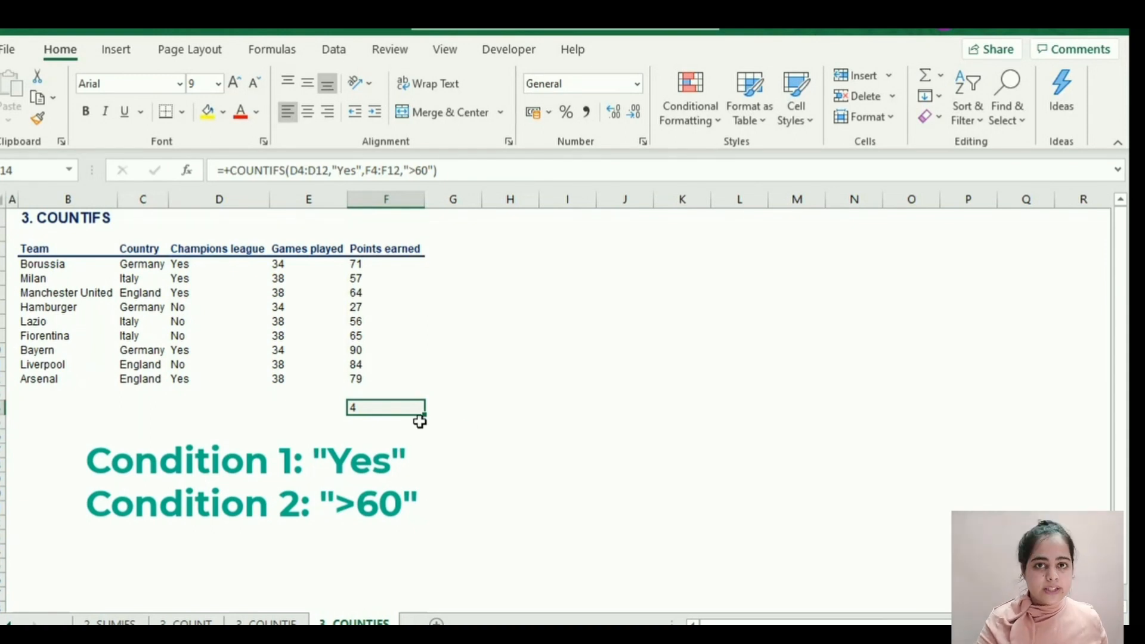
Open the AVERAGE&AVERAGEIF sheet and average the Games played cells by entering +AVERAGE(E4:E12) in E15.
key(ctrl+Page_Down)
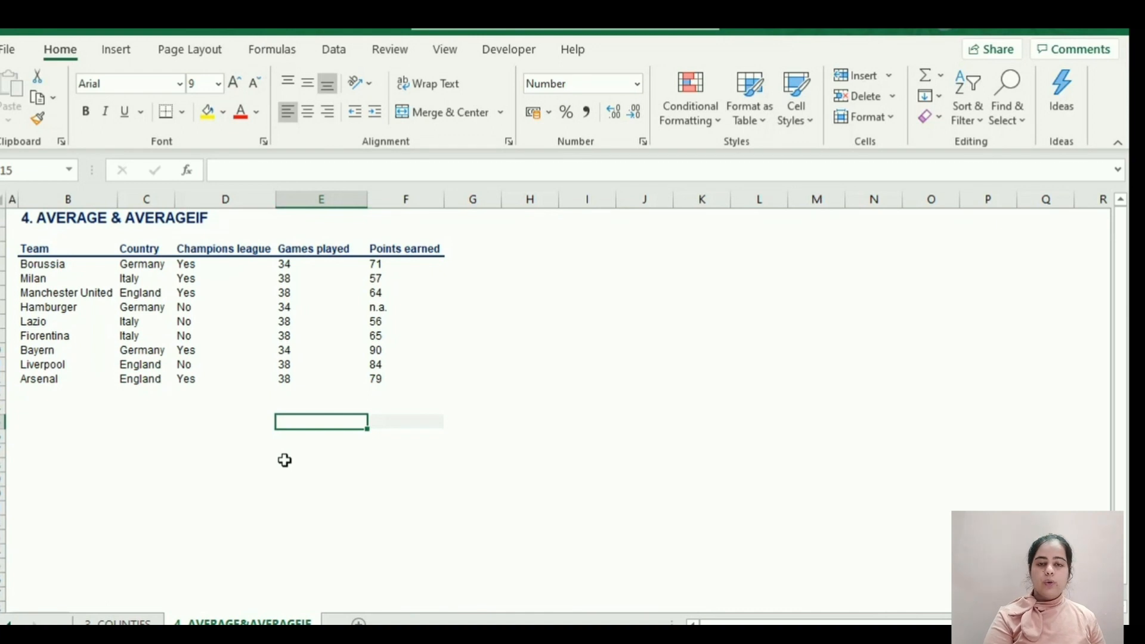
text(+AVERA)
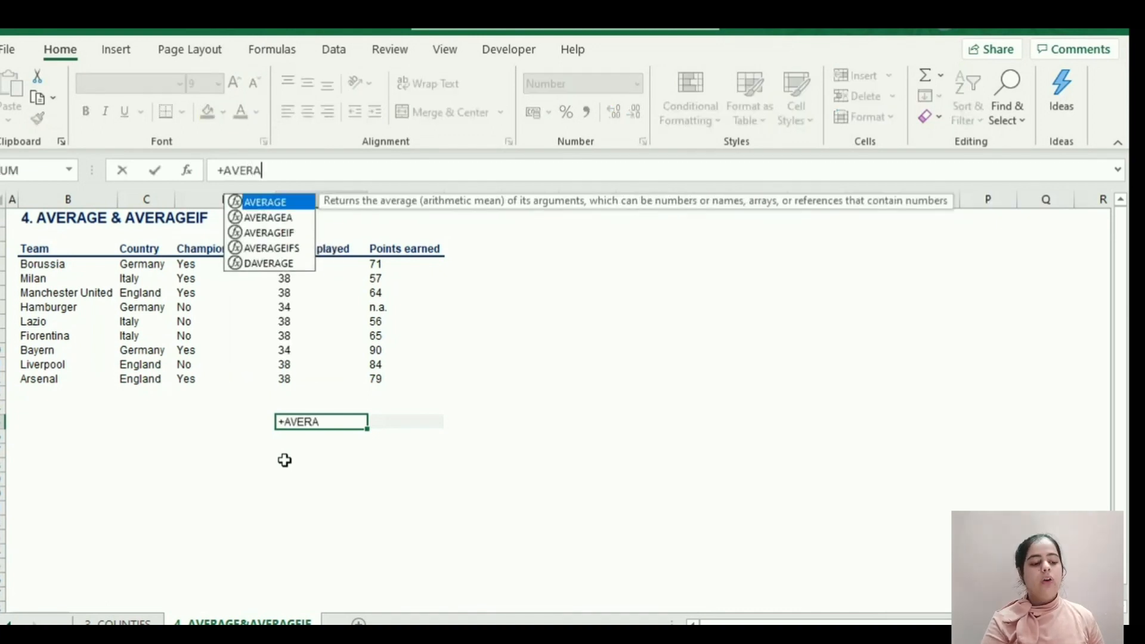
text(GE()
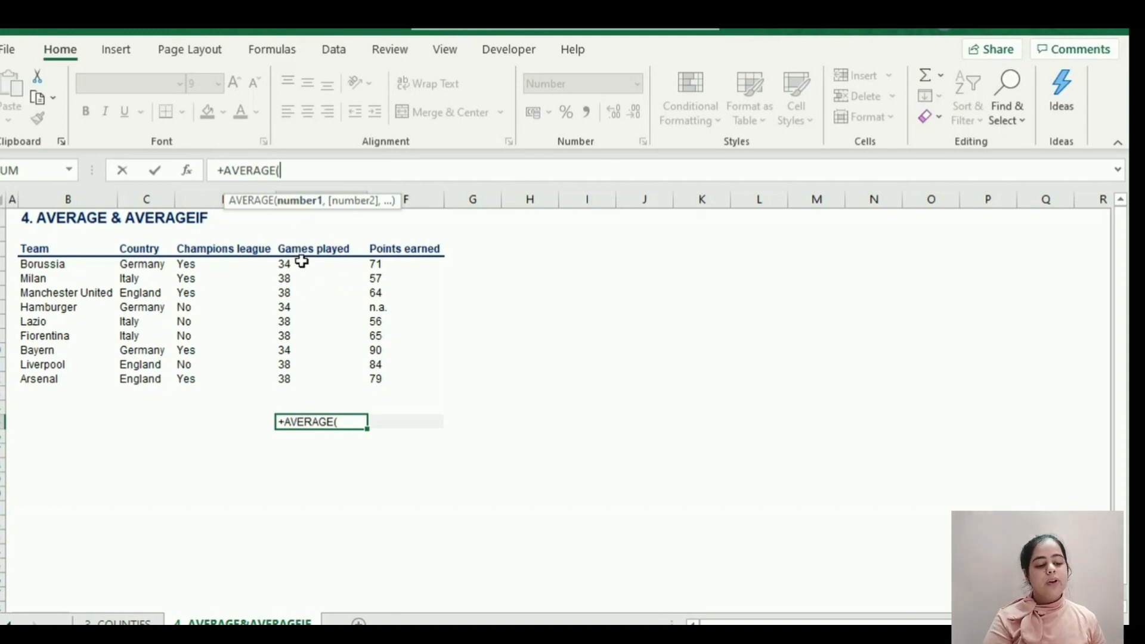
drag(300, 253, 304, 377)
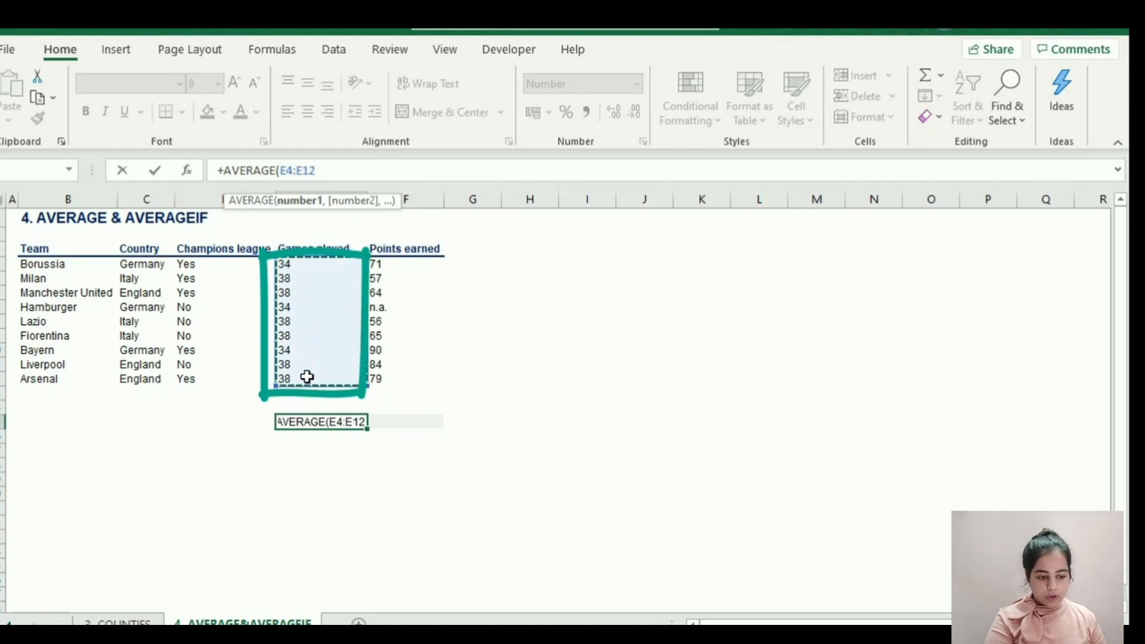
drag(281, 171, 329, 172)
click(330, 172)
text())
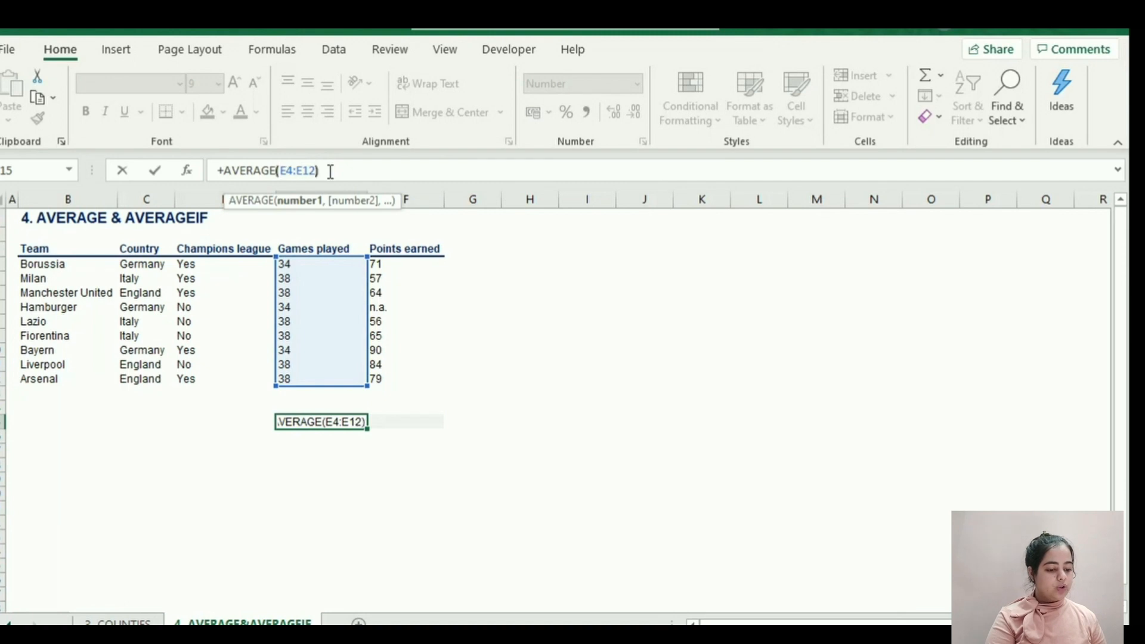
key(Return)
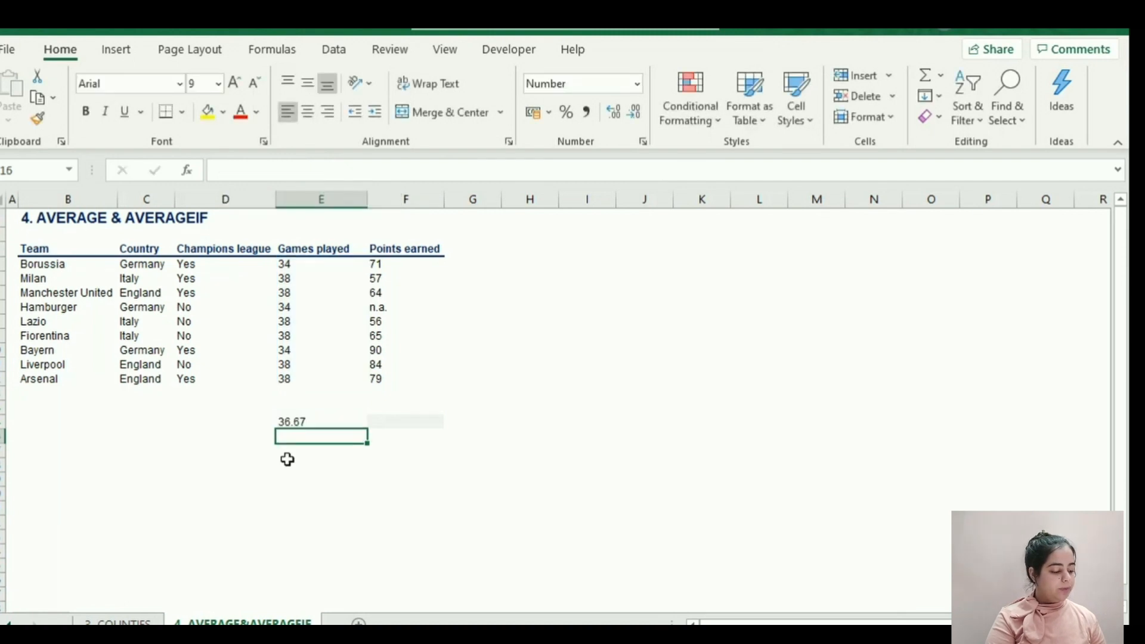
click(288, 422)
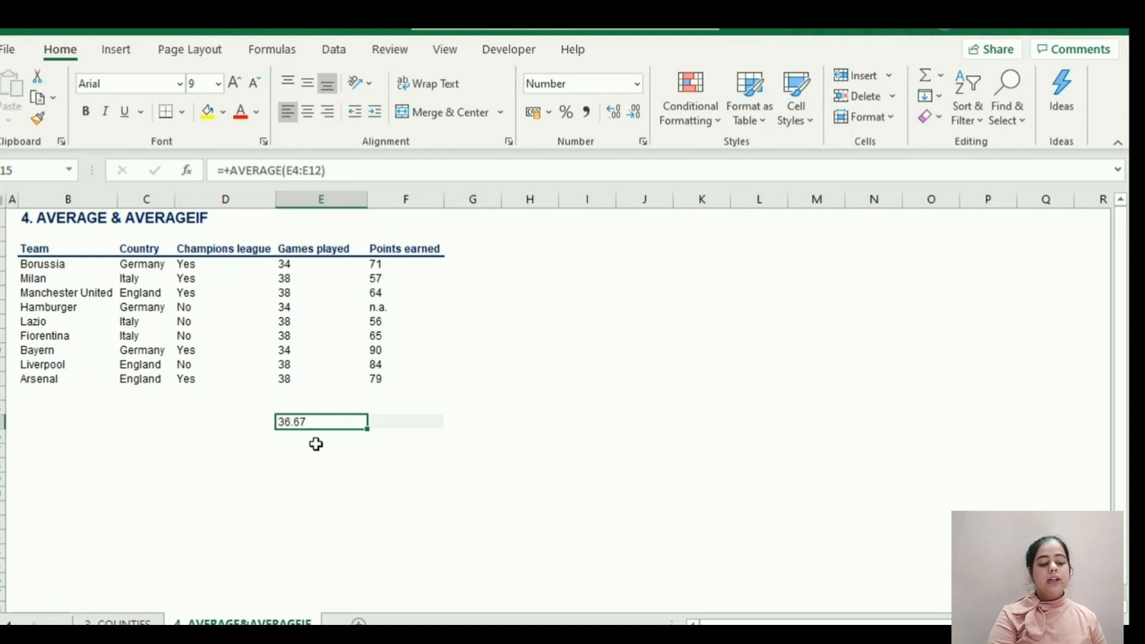
Begin a +AVERAGEIF formula in F15 with the Champions league cells D4:D12 as the criteria range.
click(409, 426)
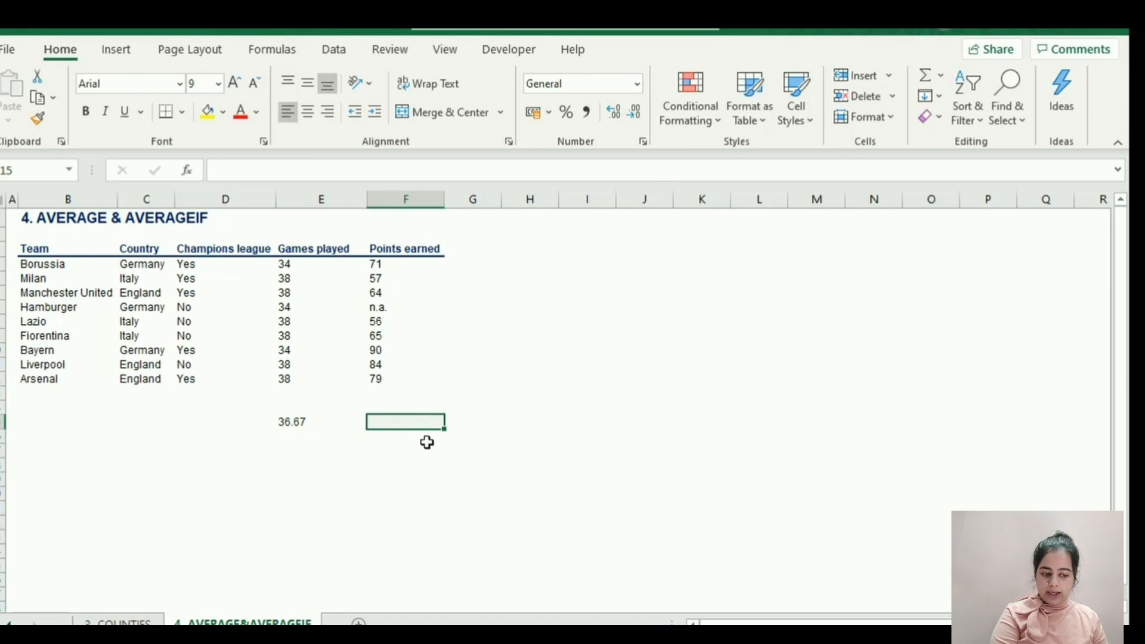
text(+A)
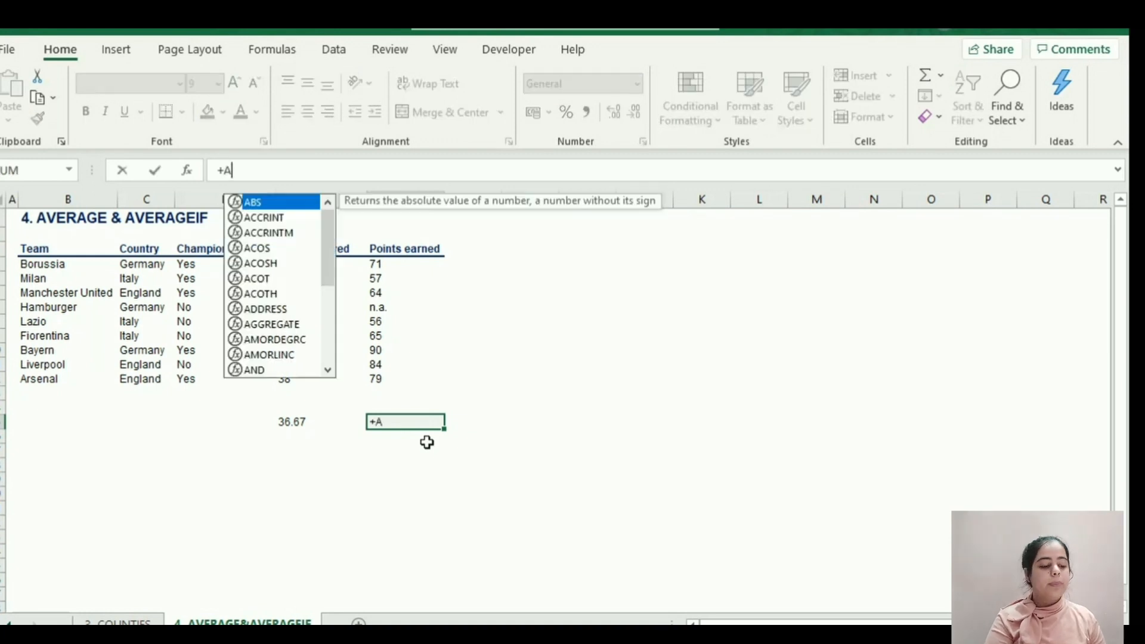
text(VER)
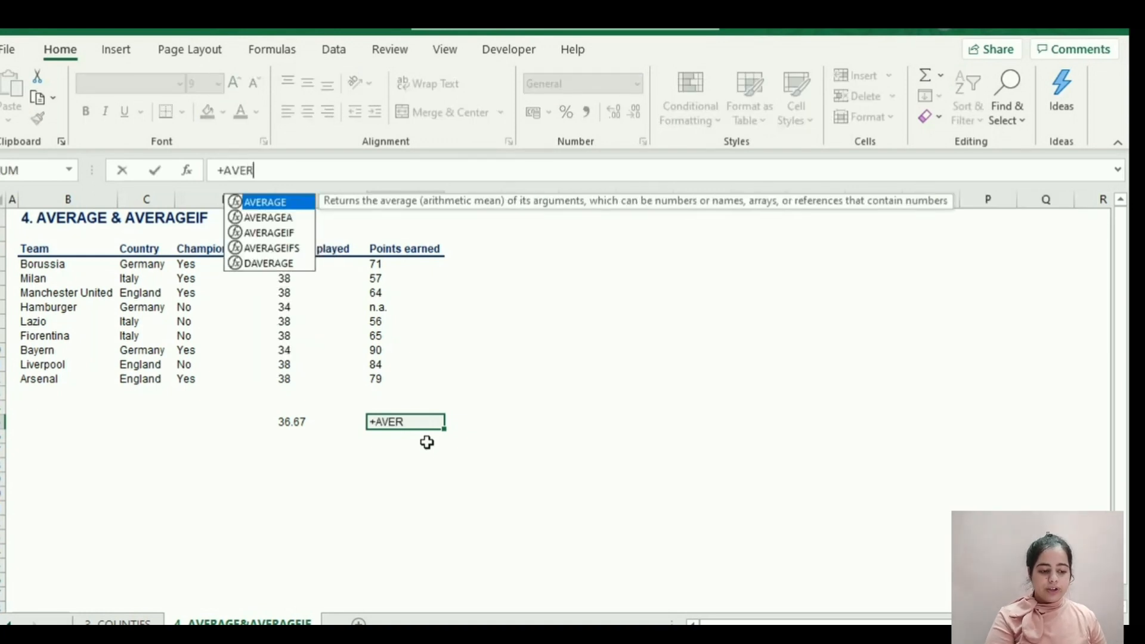
text(AGEI)
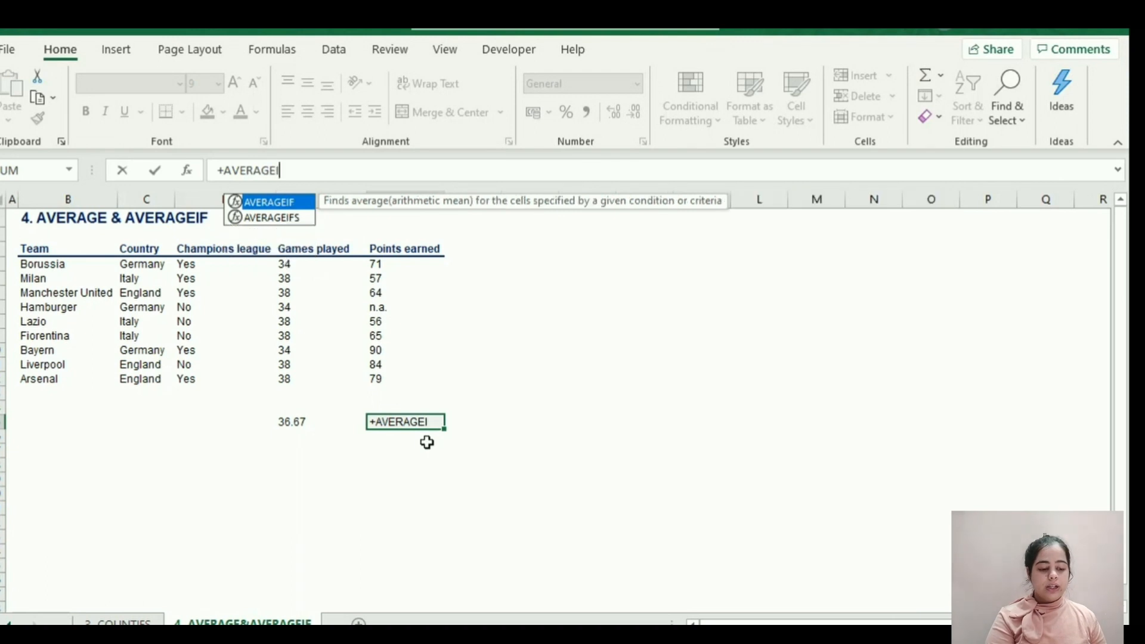
text(F)
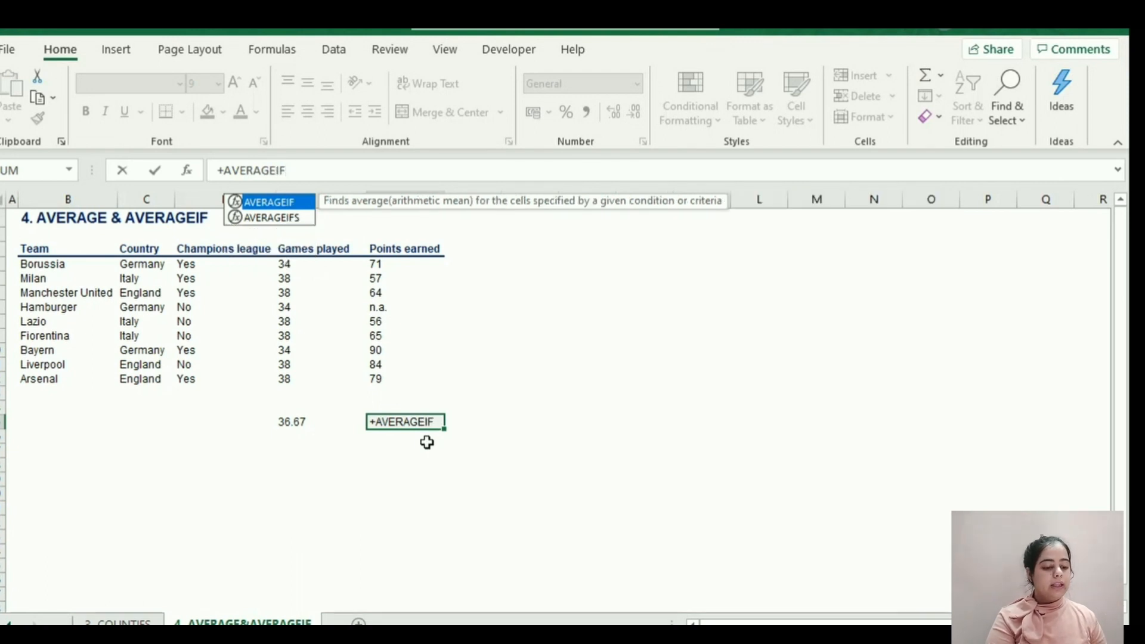
text(()
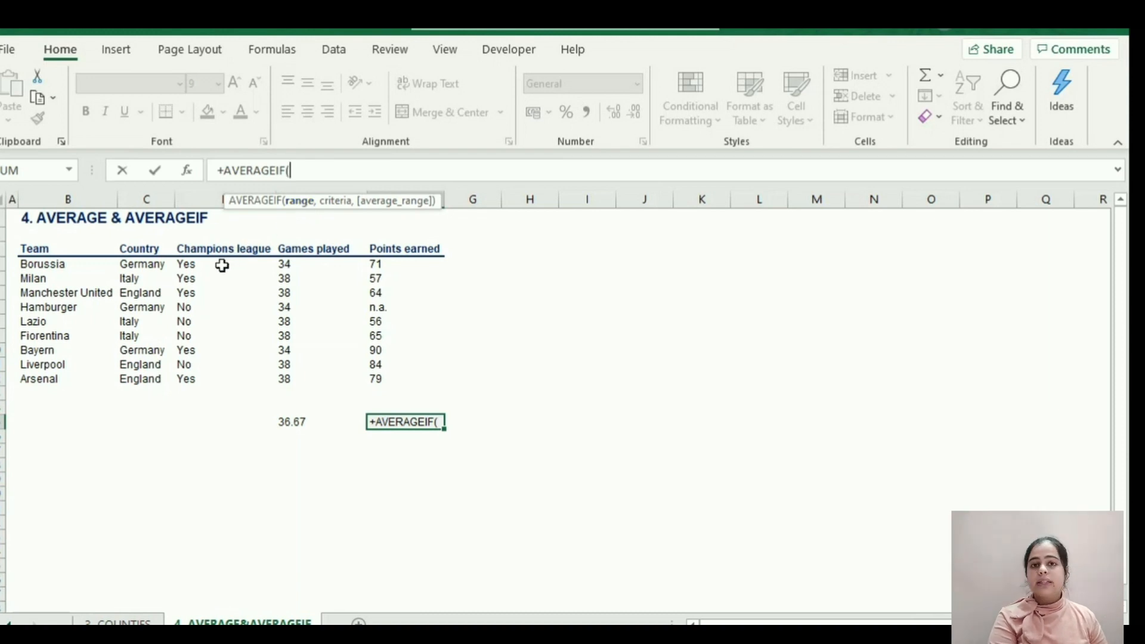
drag(210, 263, 210, 379)
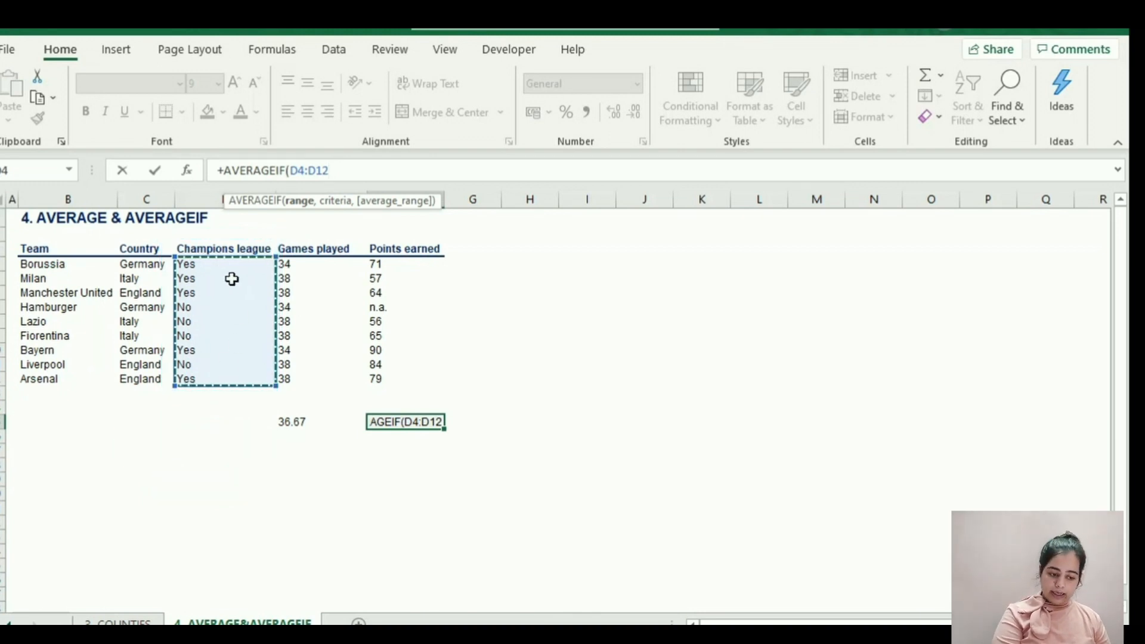
Complete the AVERAGEIF formula with criterion "Yes" and the Points earned range F4:F12, enter it, and reselect F15.
text(,)
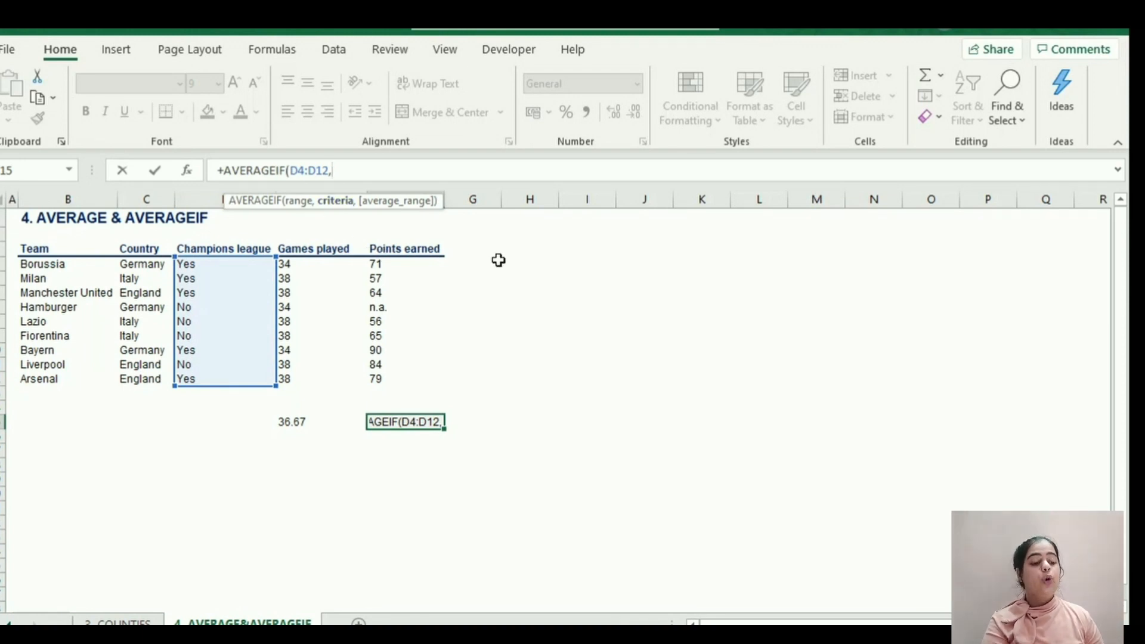
text("Yes")
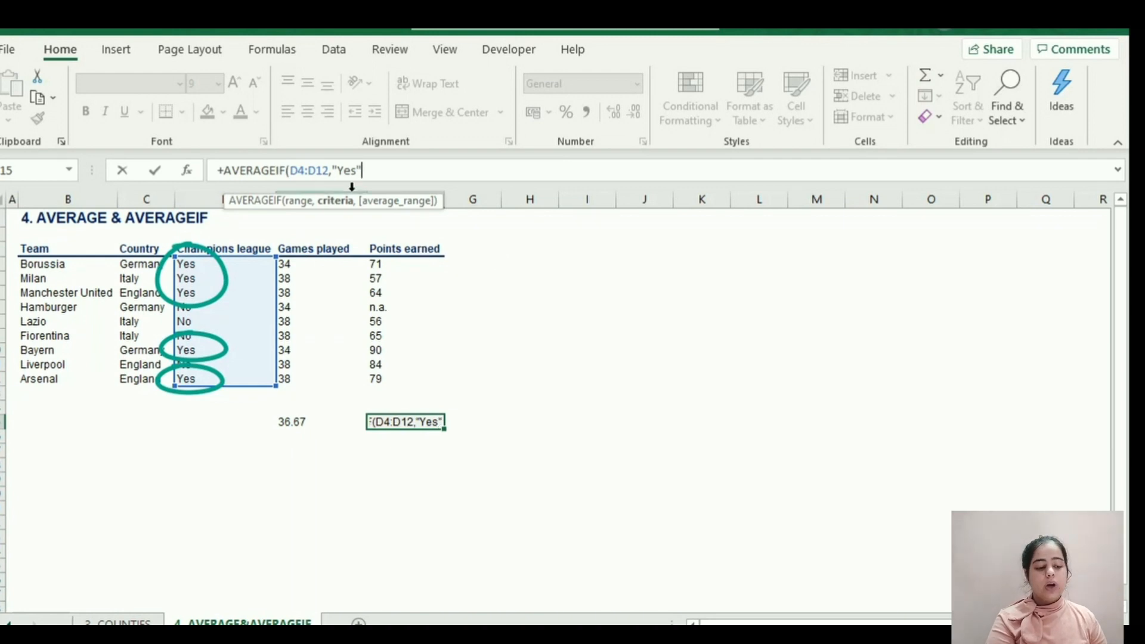
drag(332, 171, 372, 170)
text(,)
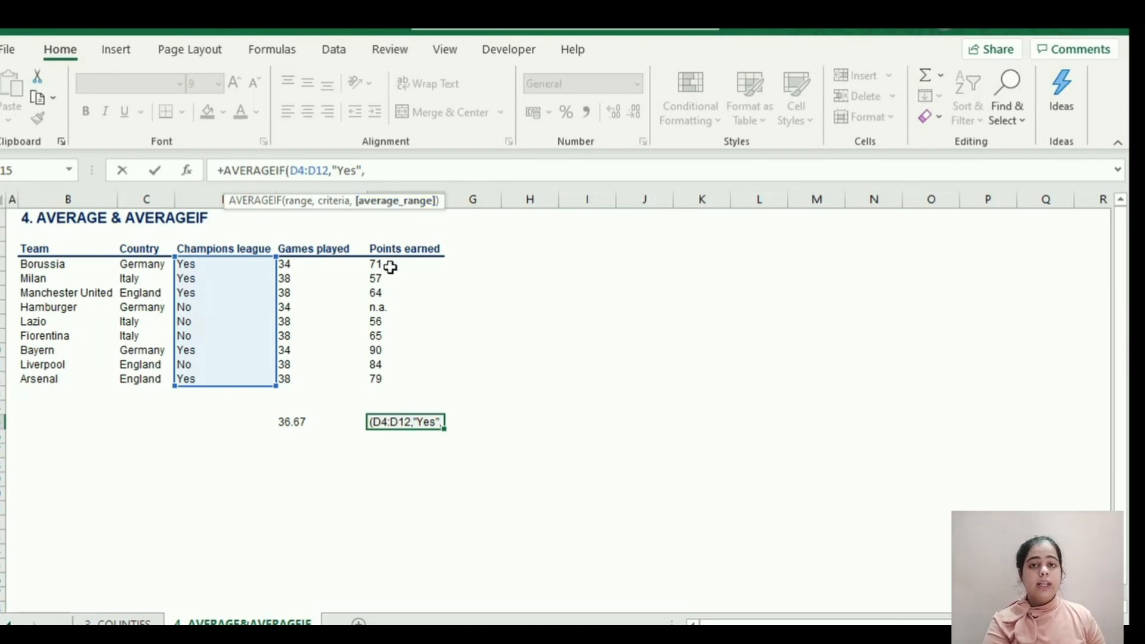
drag(389, 264, 387, 377)
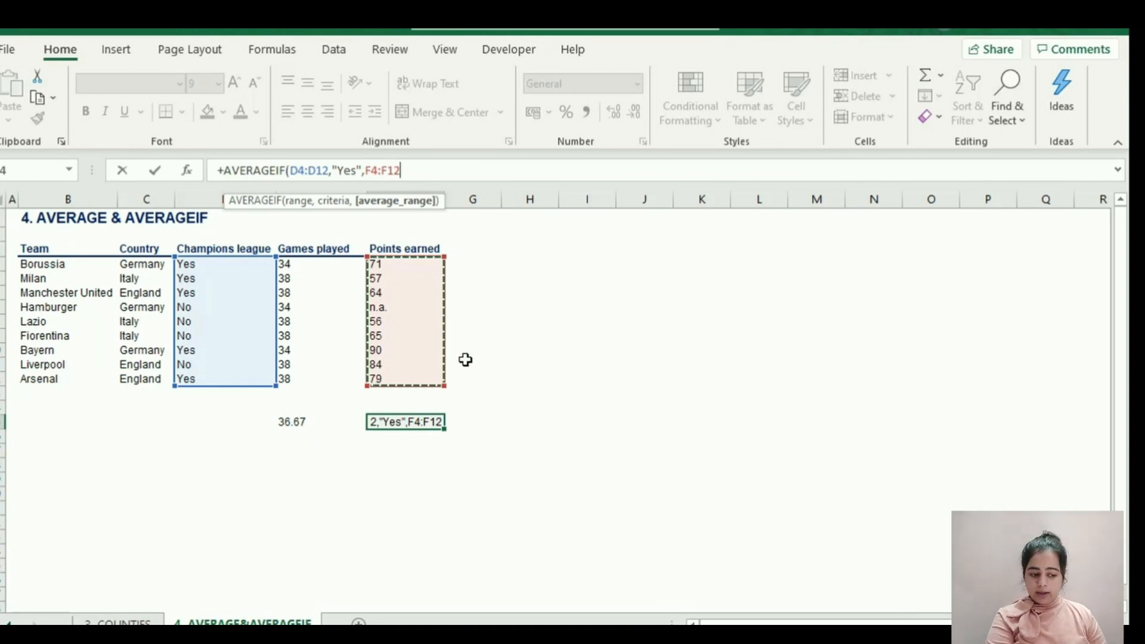
text())
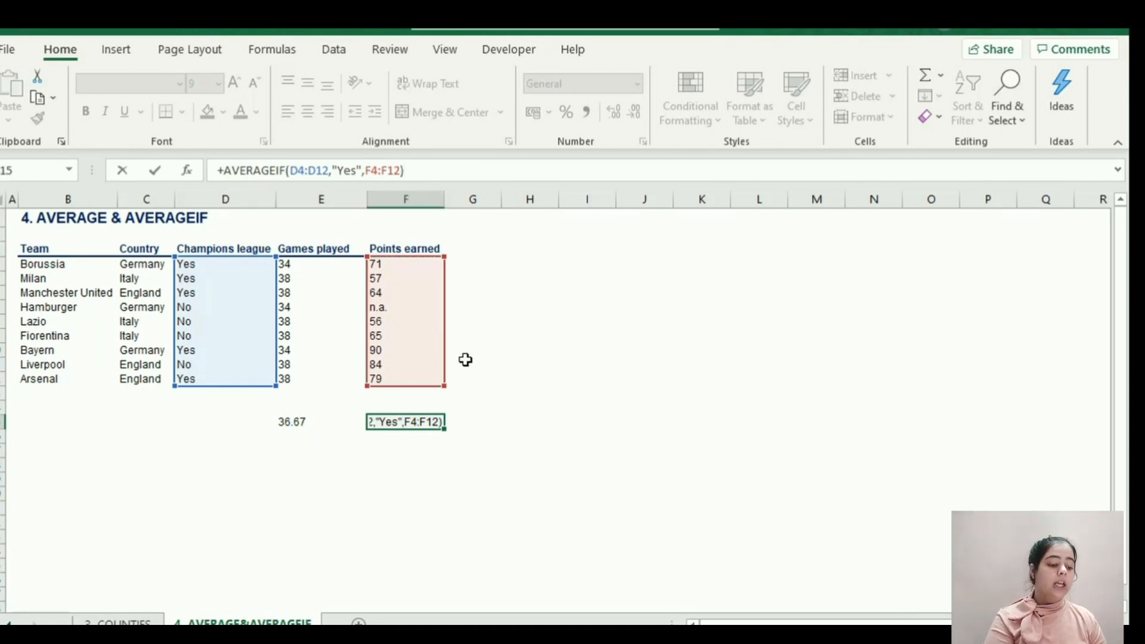
key(Return)
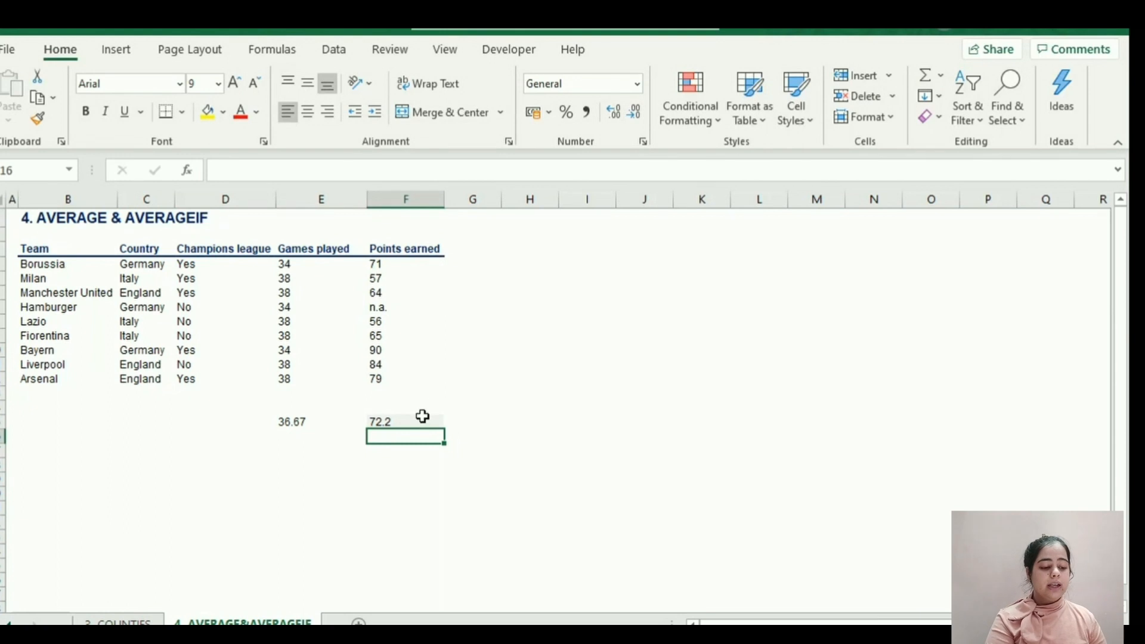
click(404, 421)
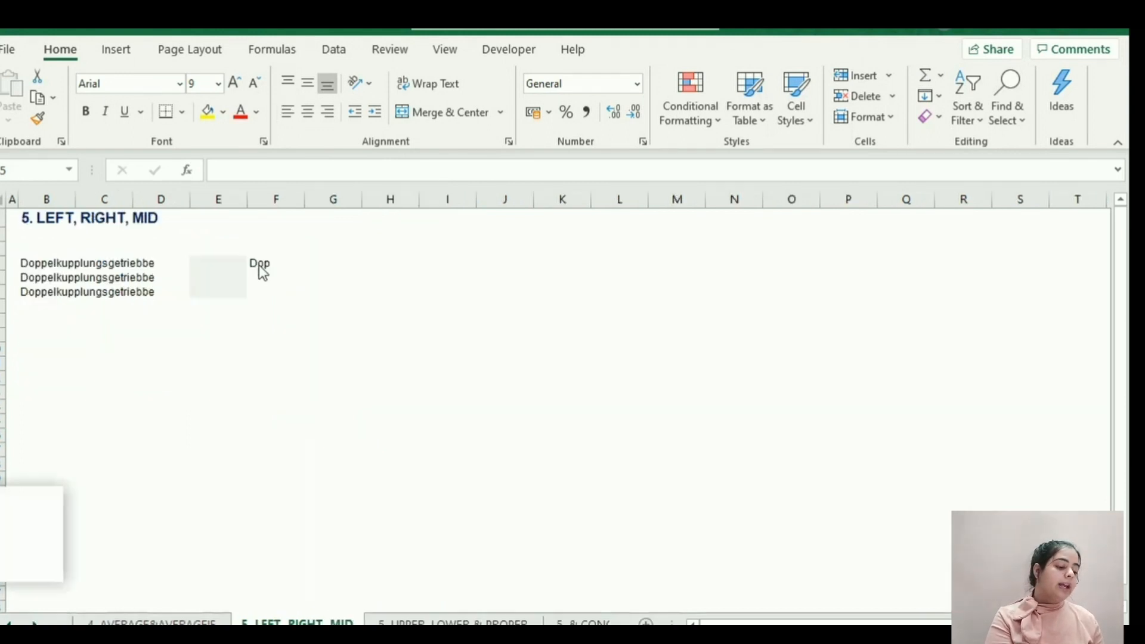
Clear F4 on the LEFT, RIGHT, MID sheet and extract the first six characters of B4 there with +LEFT(B4,6).
click(258, 263)
key(Delete)
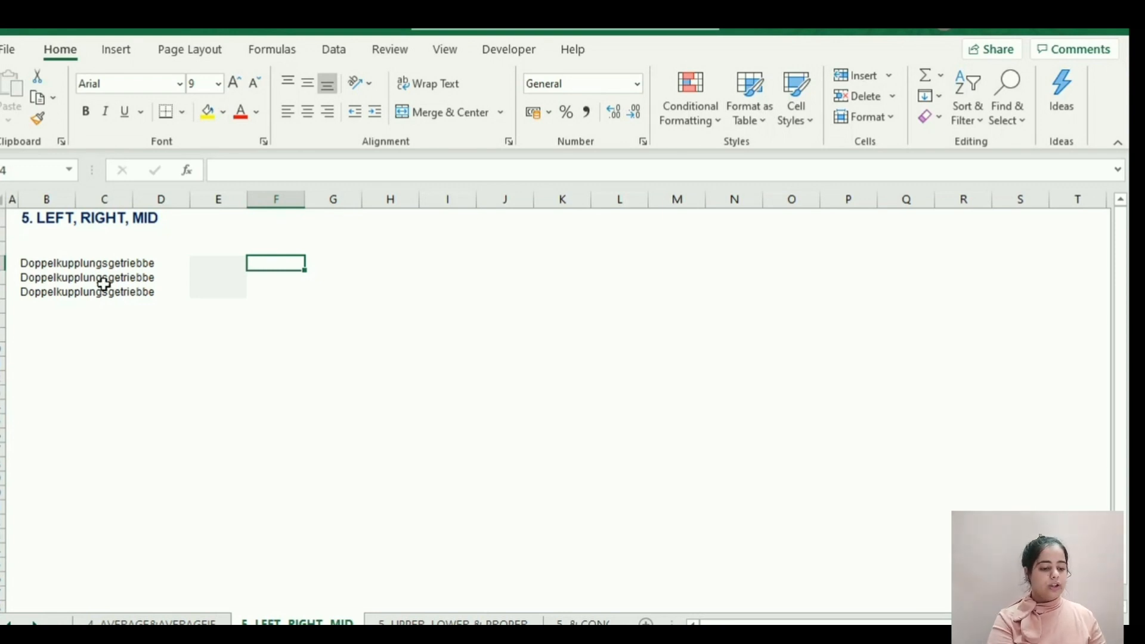
text(+L)
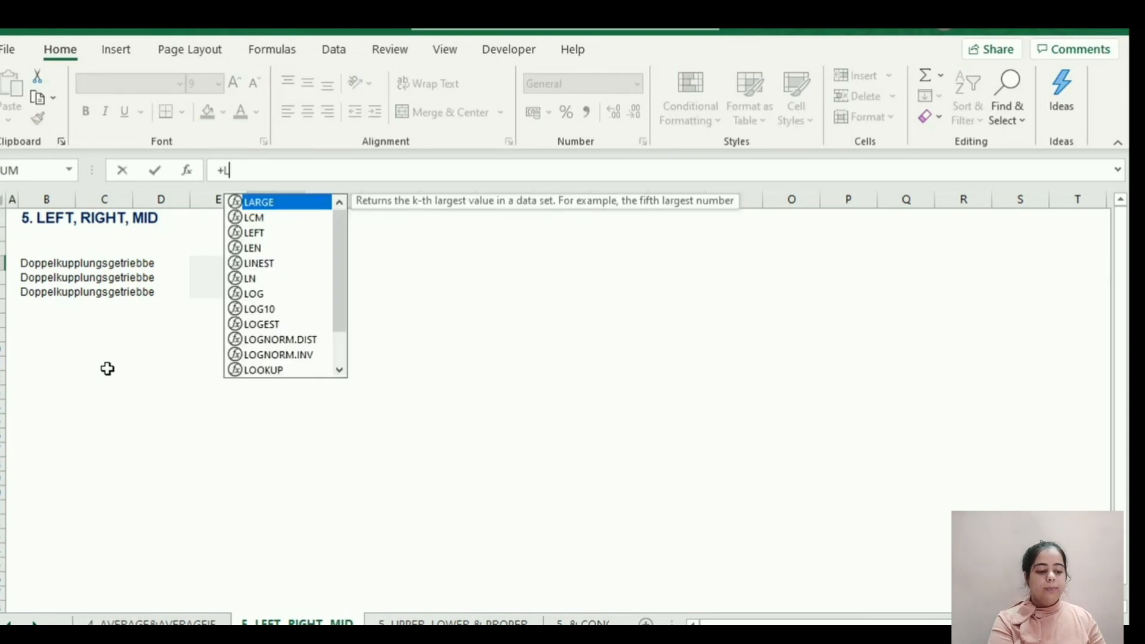
text(EFT()
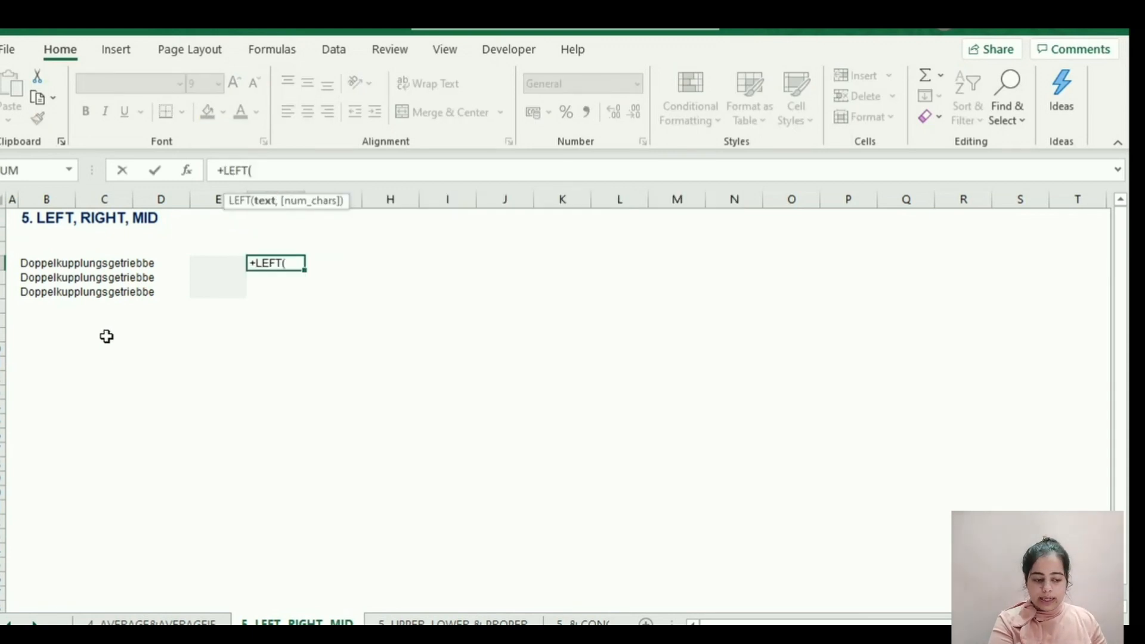
click(36, 266)
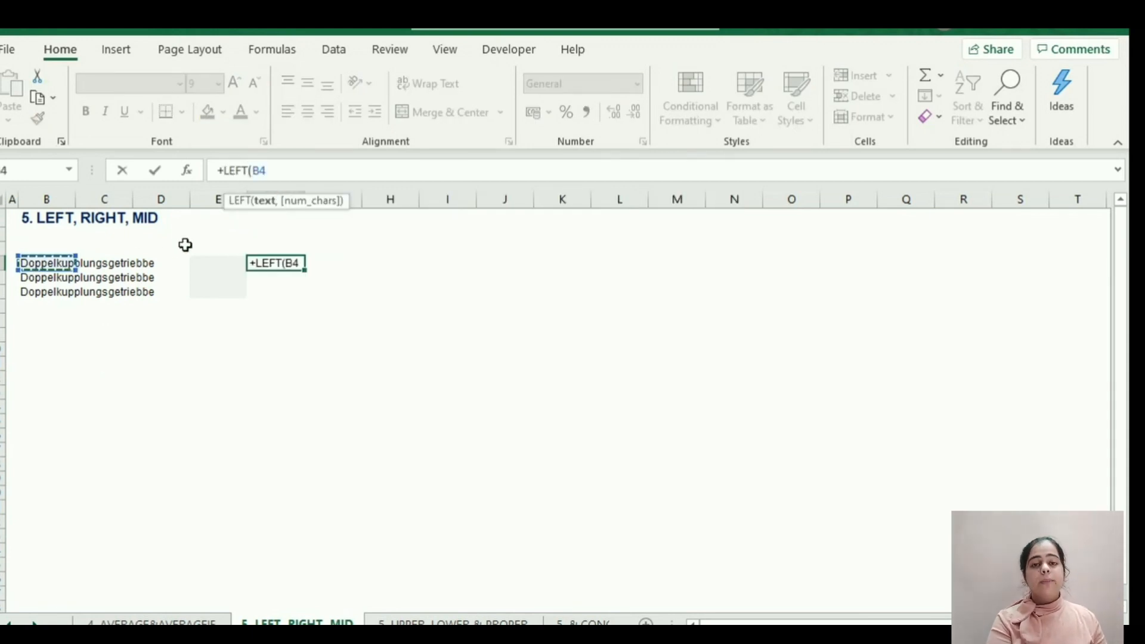
text(,)
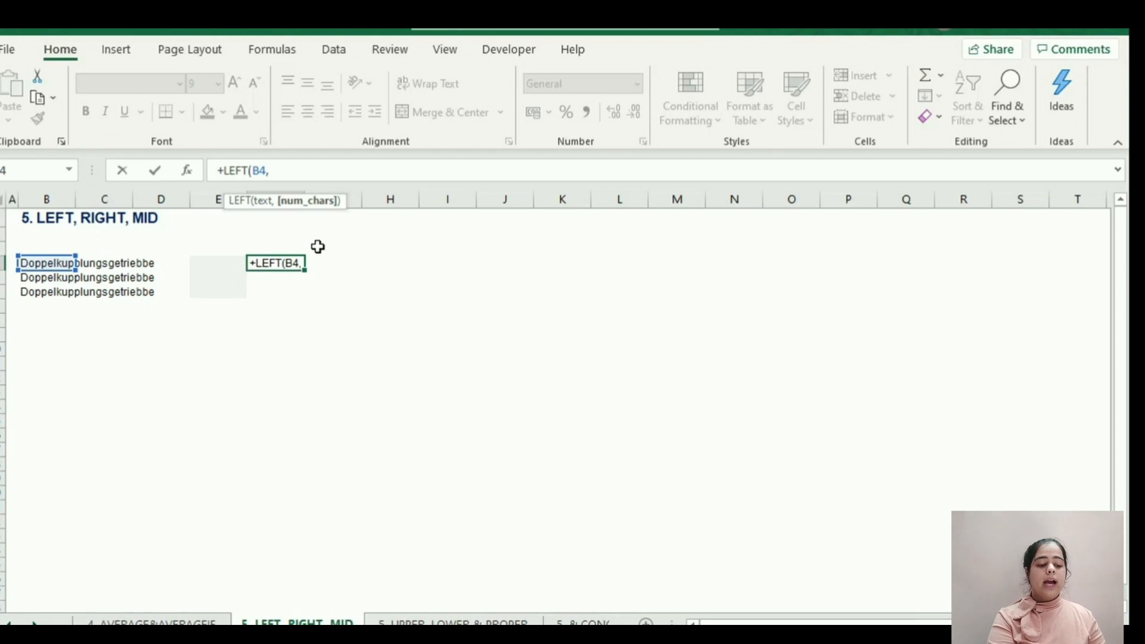
text( 6)
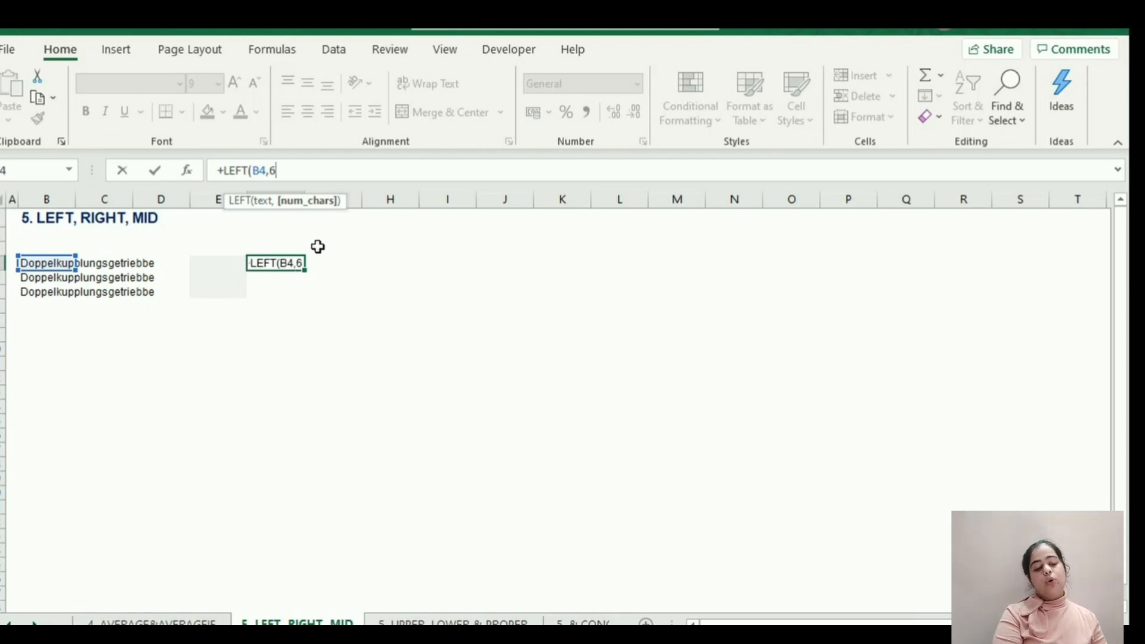
text())
key(Return)
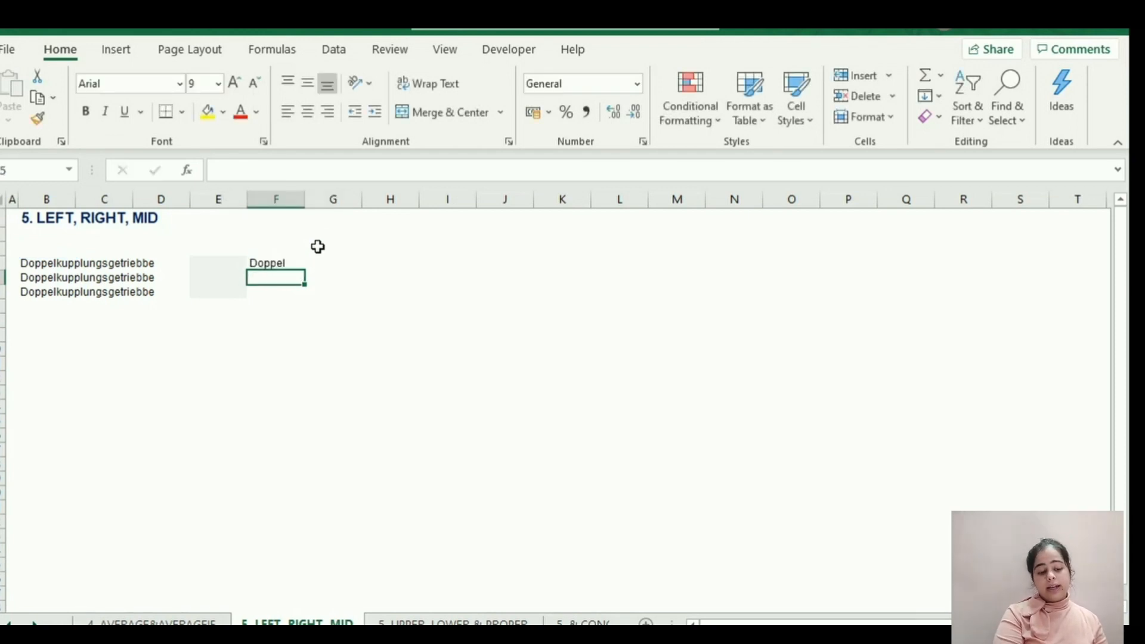
Change the number of characters in F4's LEFT formula to 3.
click(273, 261)
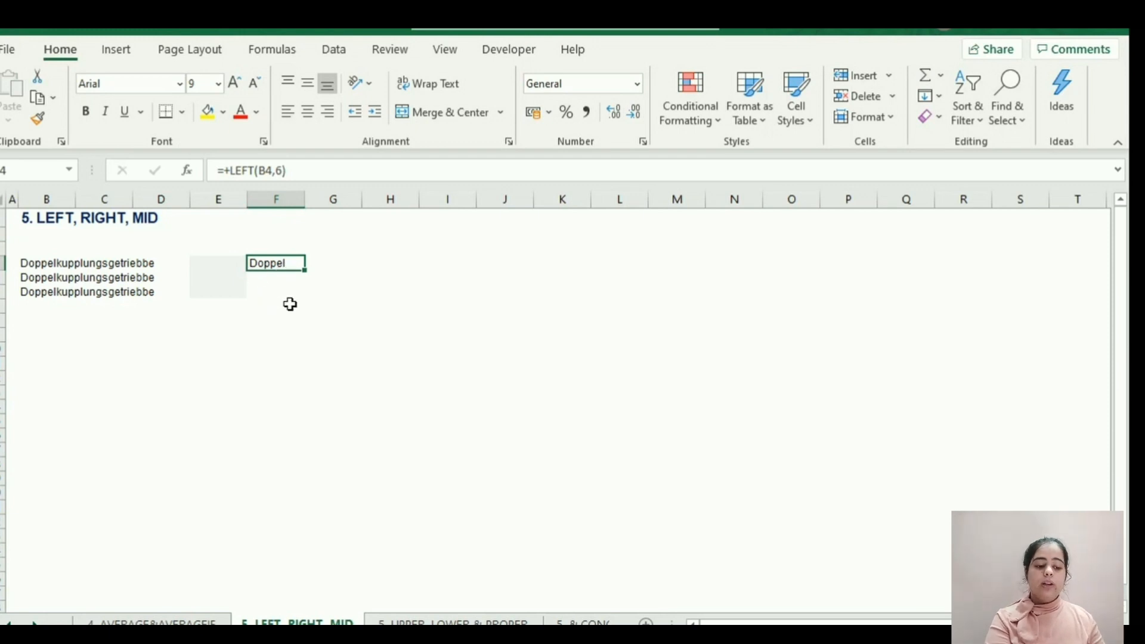
click(284, 171)
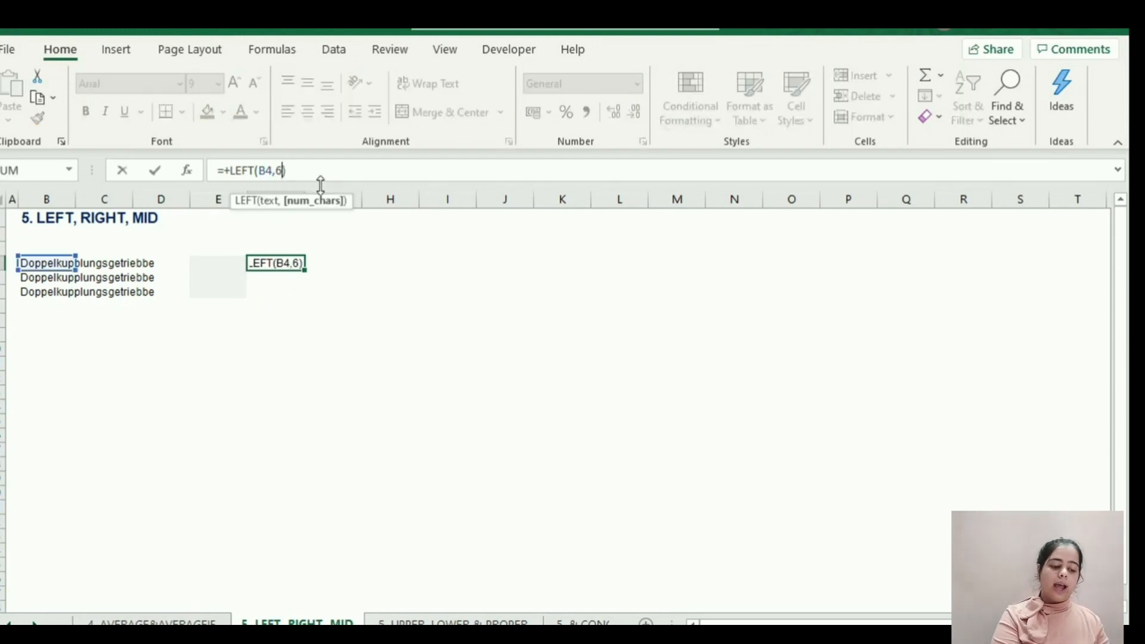
key(BackSpace)
text(3)
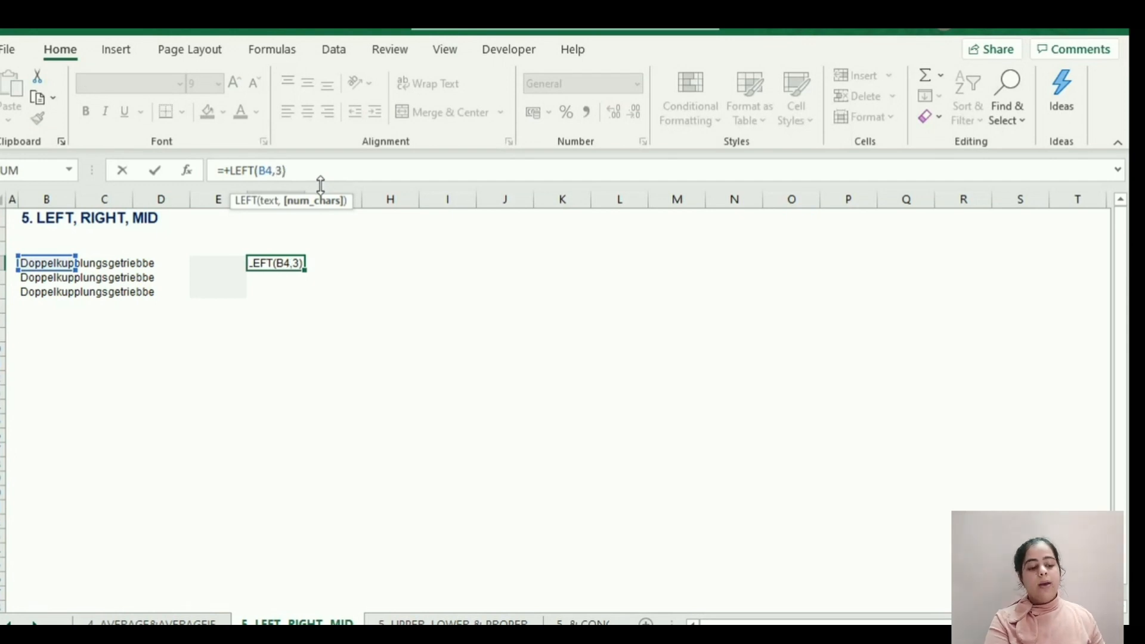
key(Return)
key(Up)
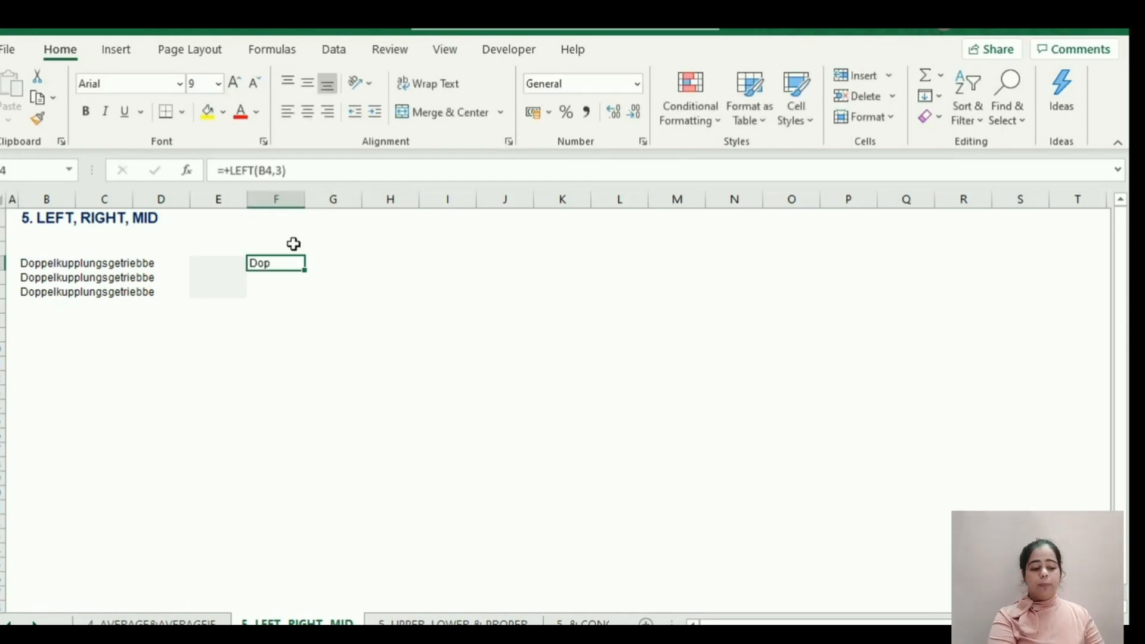
Extract the last three characters of B5 by entering +RIGHT(B5,3) in F5.
click(276, 278)
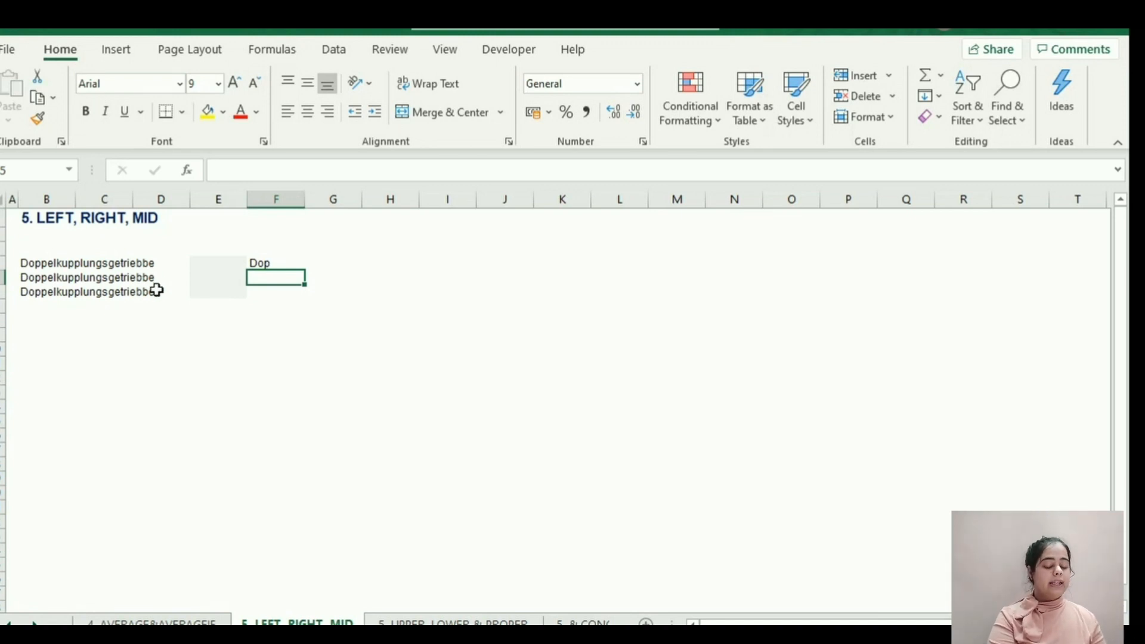
text(+RI)
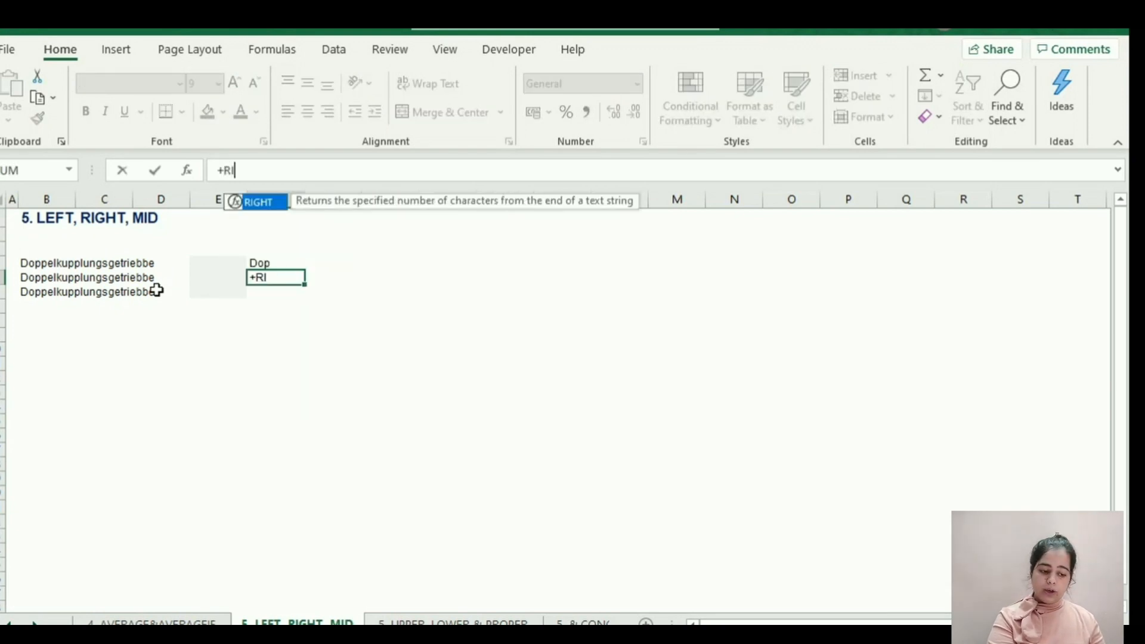
text(GHT()
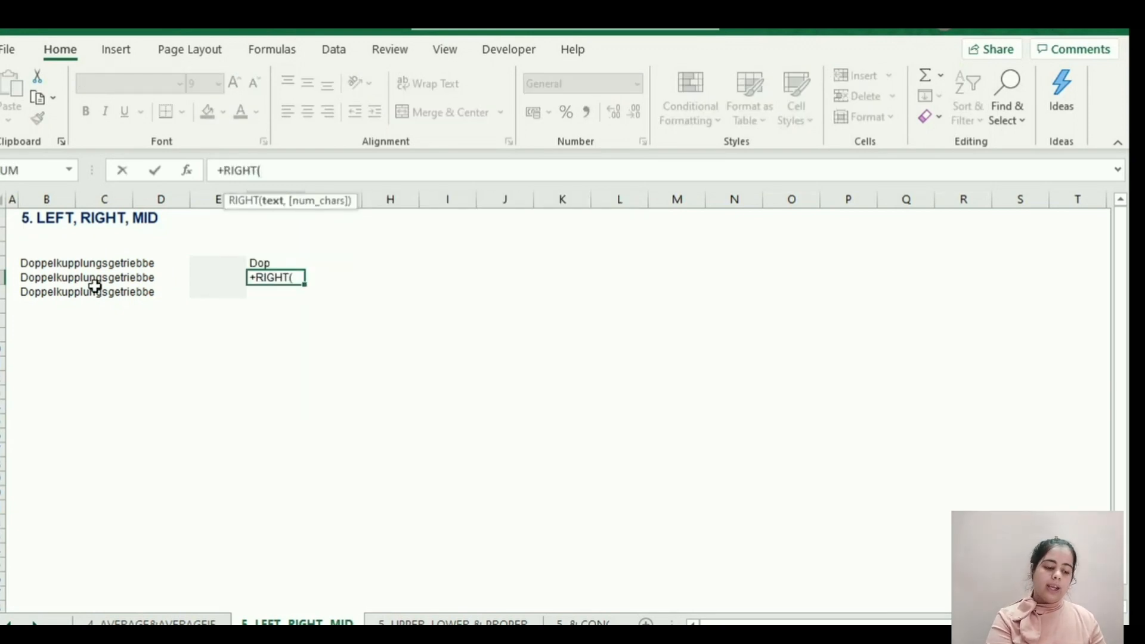
click(37, 280)
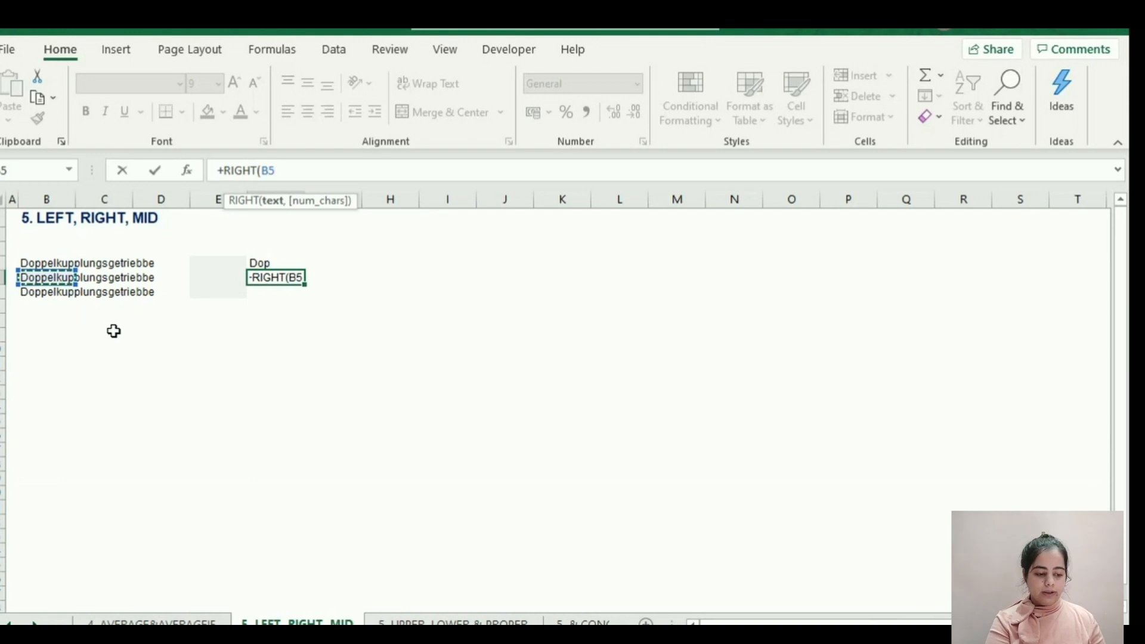
text(,)
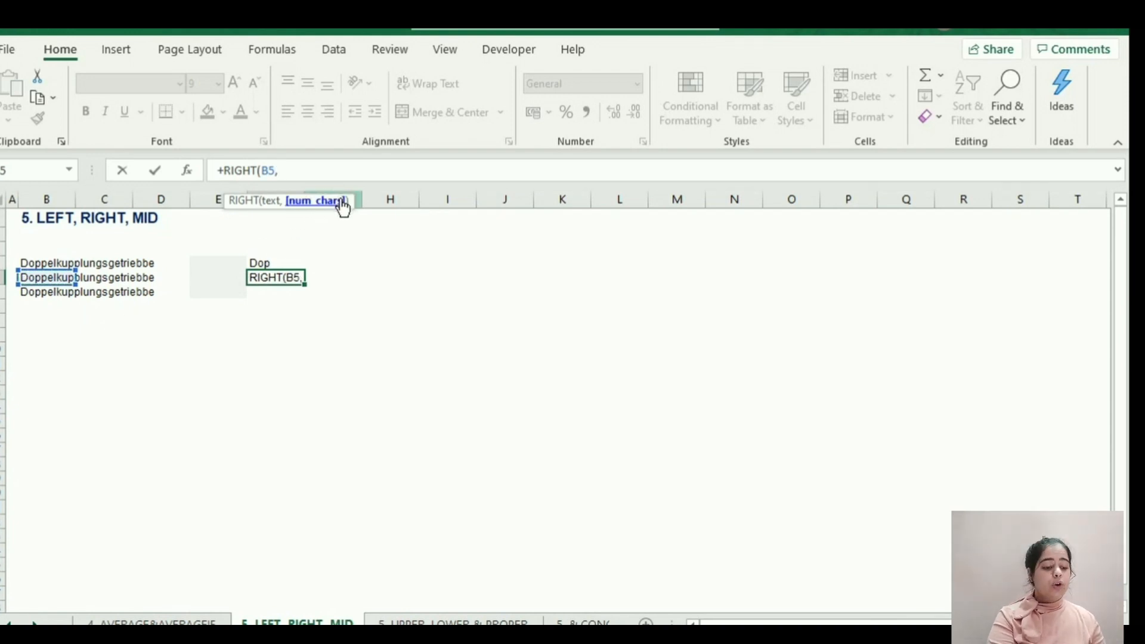
text(3()
key(BackSpace)
text())
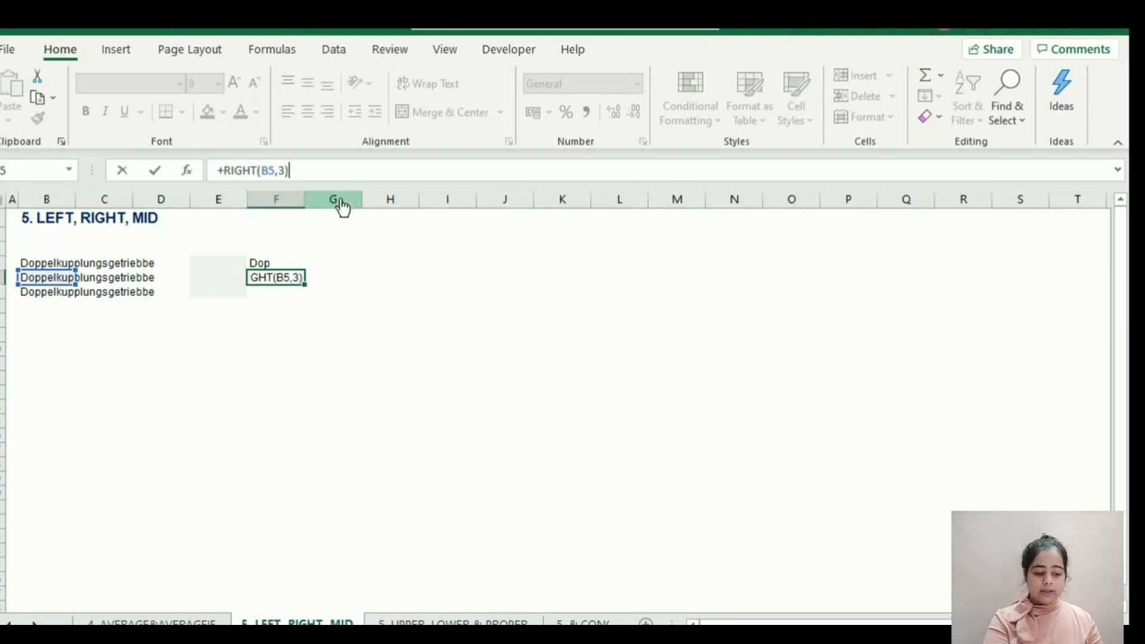
key(Return)
key(Up)
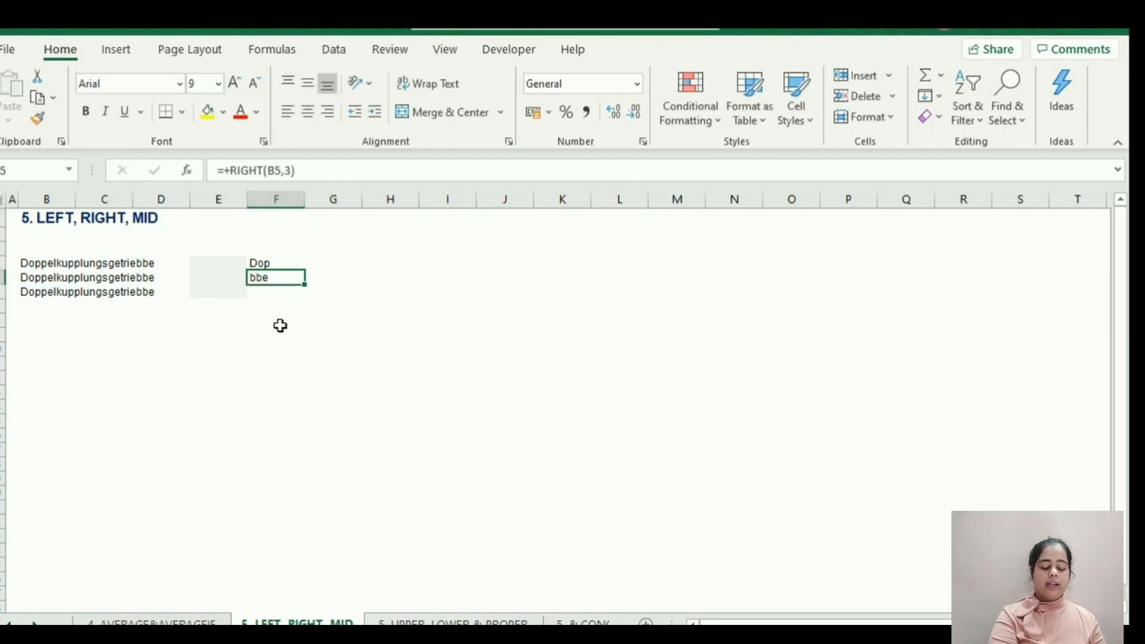
Extract seven characters of B6 starting at the fourth by entering =MID(B6,4,7) in F6.
click(263, 292)
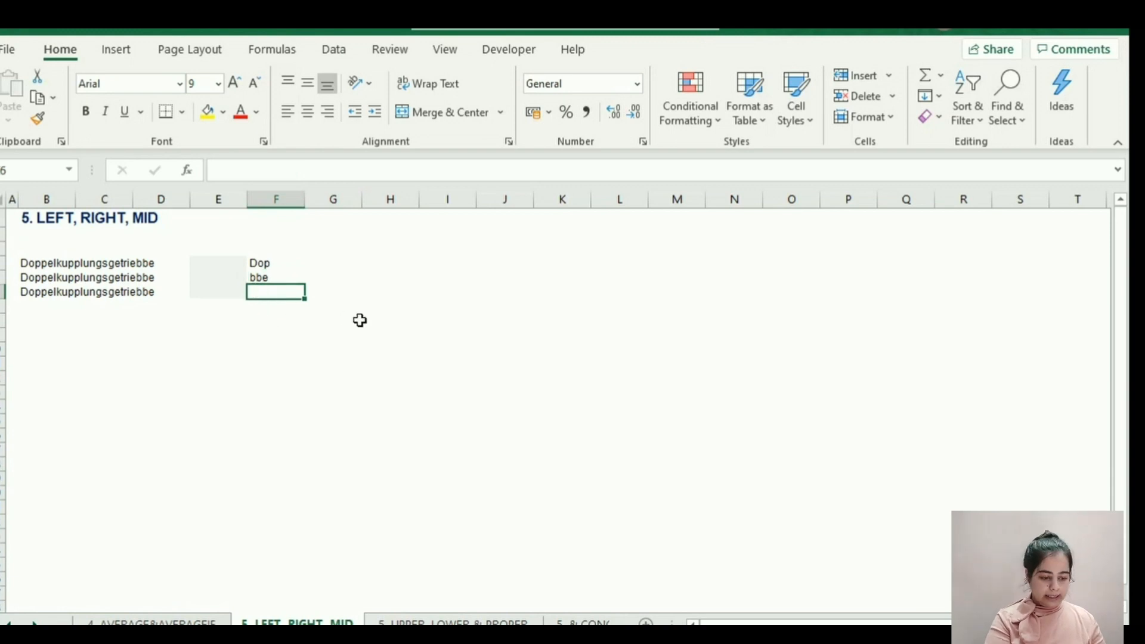
text(=)
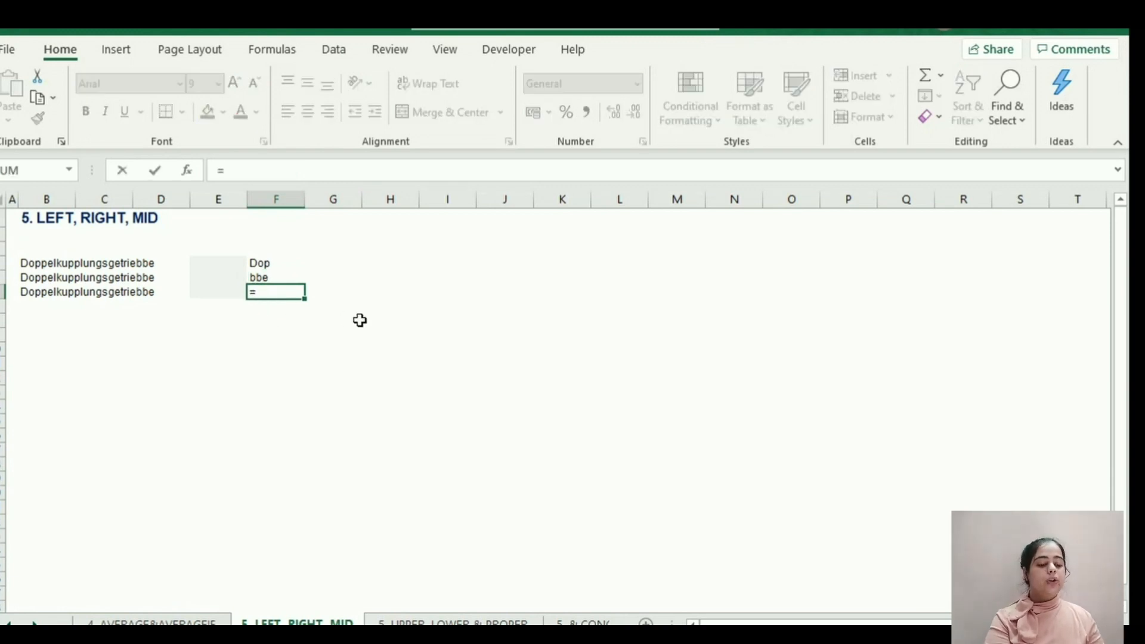
text(MID()
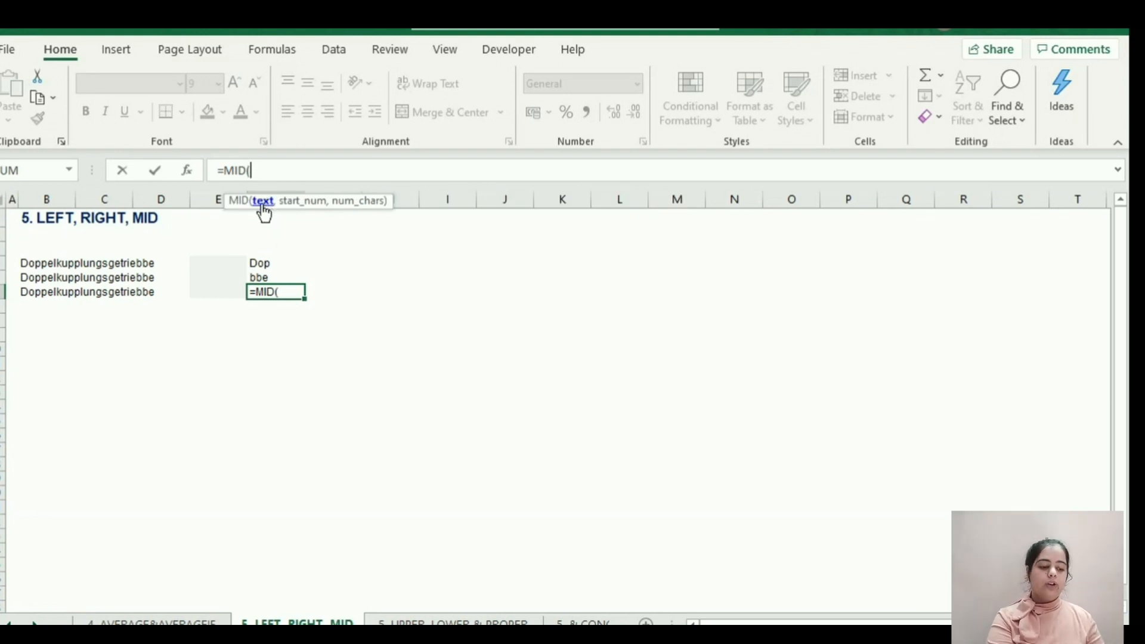
click(37, 292)
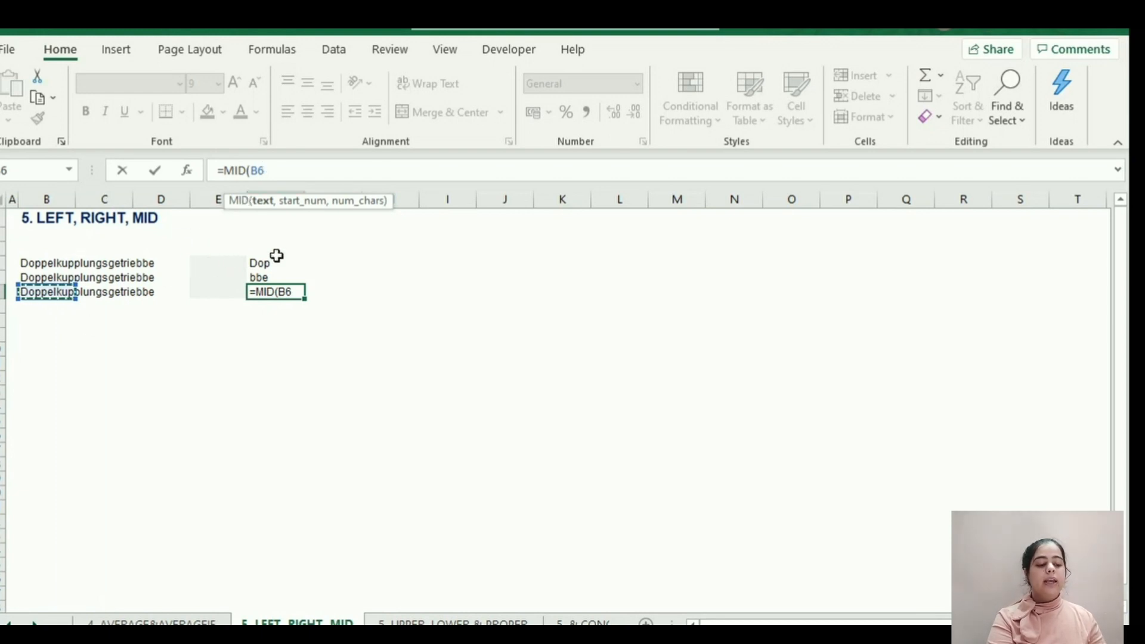
text(,)
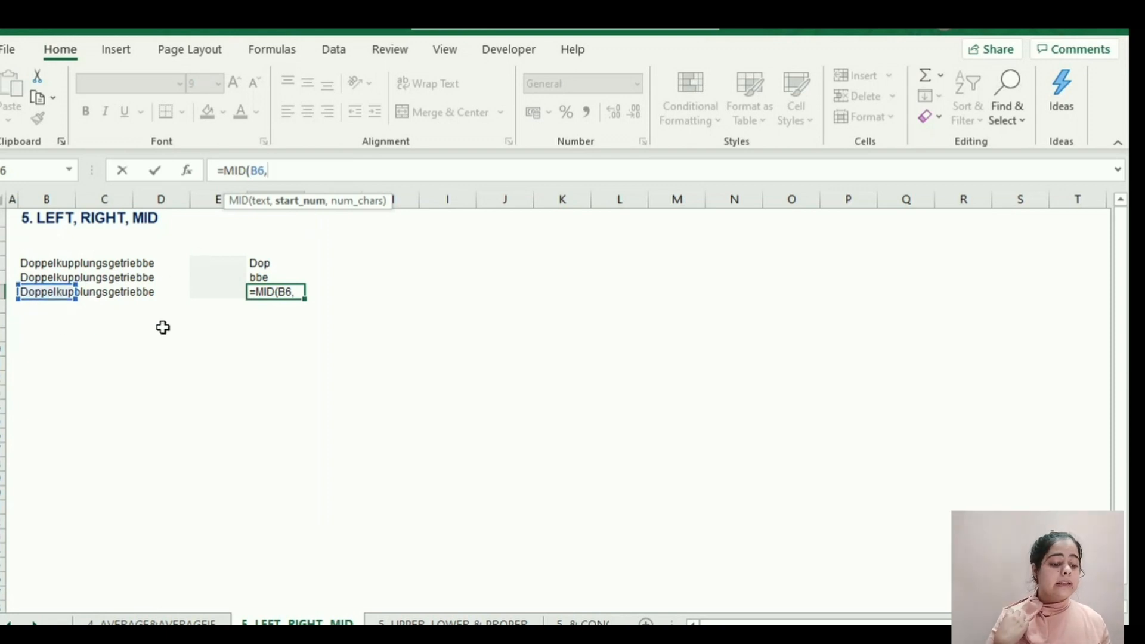
text(4,)
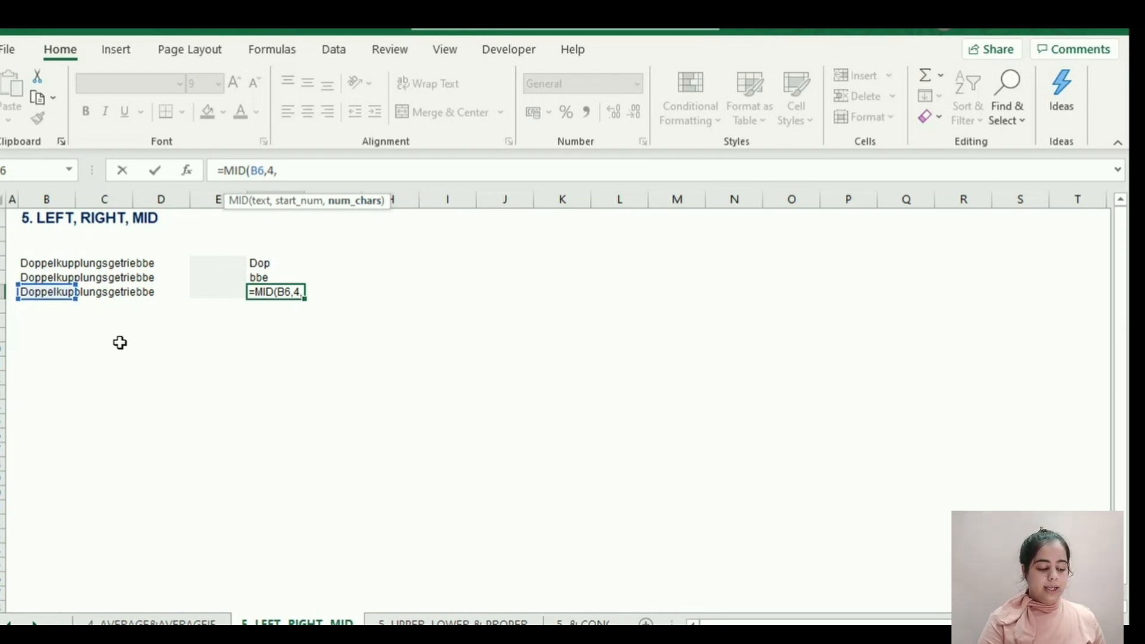
text(7)
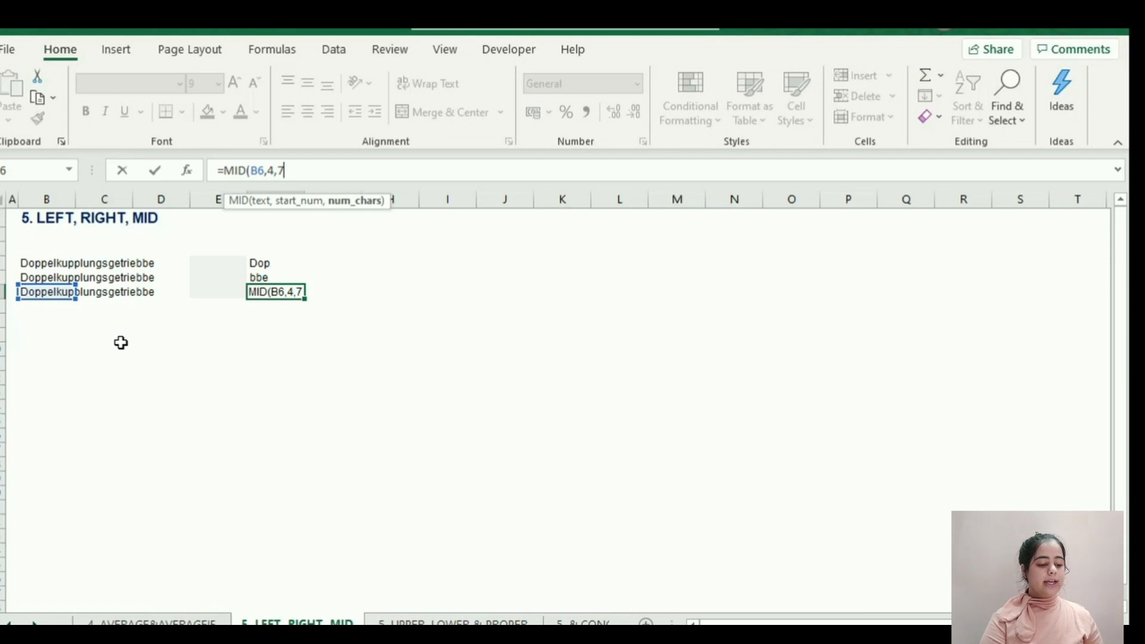
text())
key(Return)
key(Up)
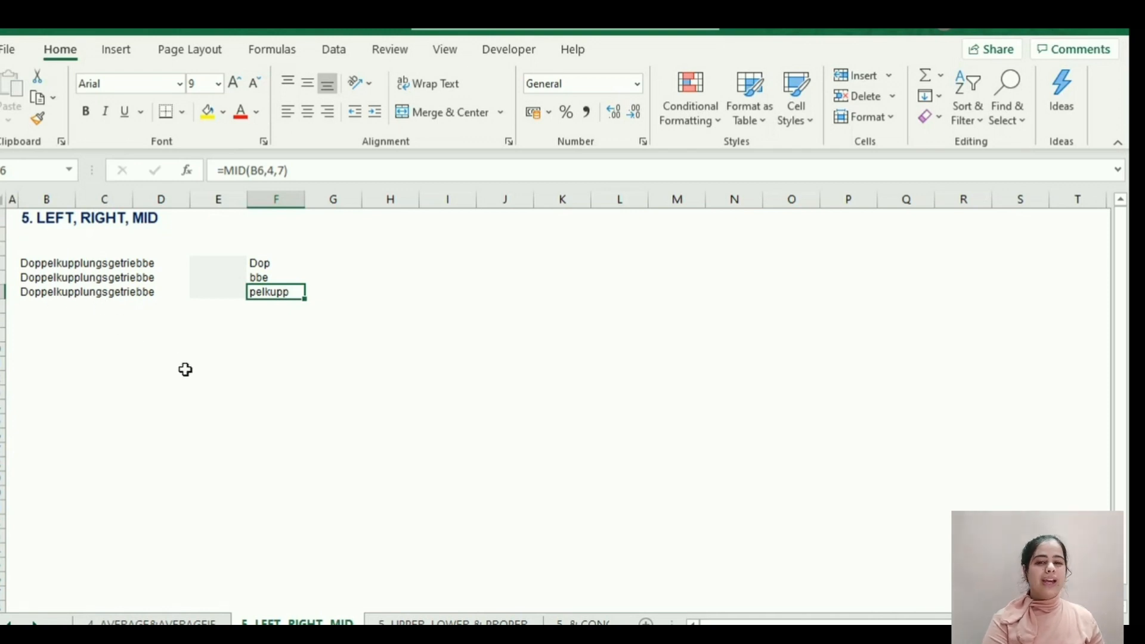
On the UPPER, LOWER & PROPER sheet, convert B3 to uppercase by entering =UPPER(B3) in G3.
click(412, 620)
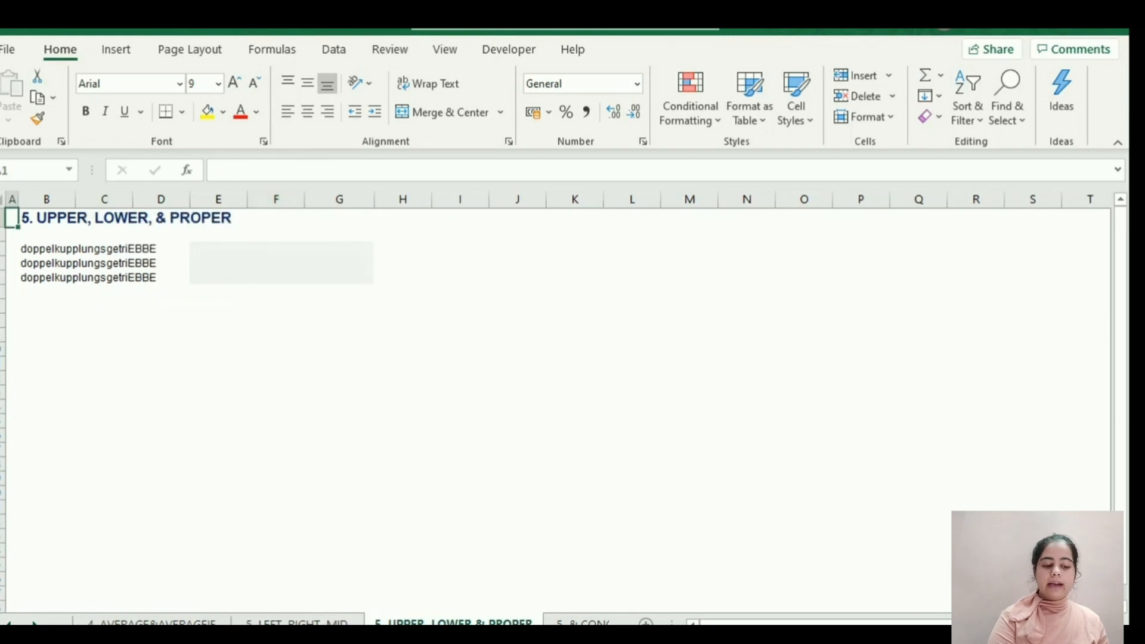
click(233, 249)
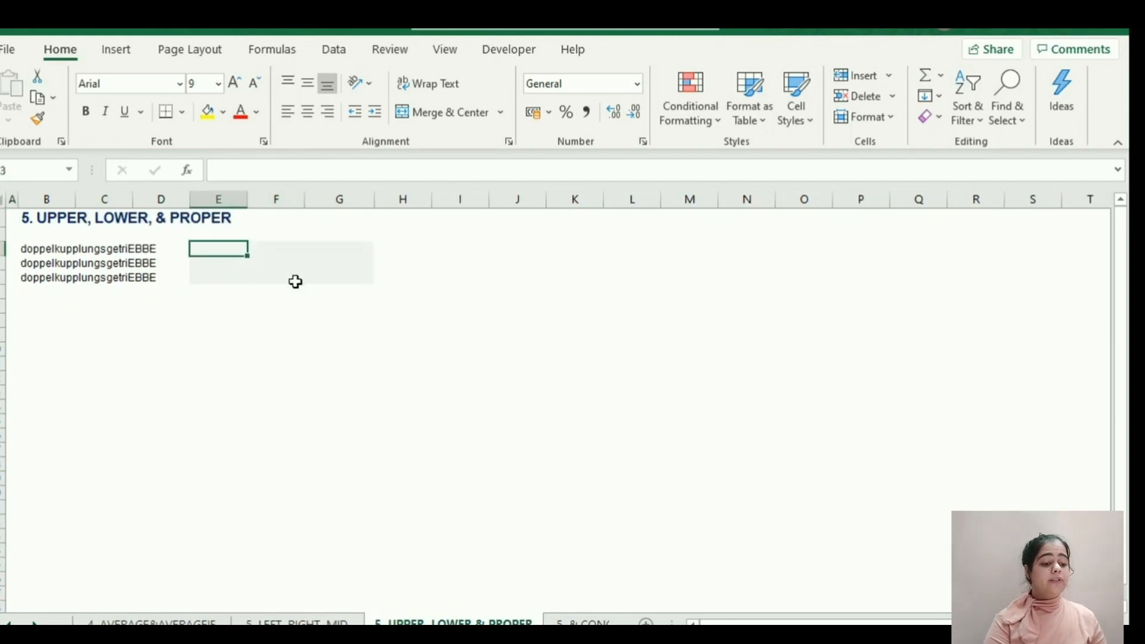
key(Tab)
key(Tab)
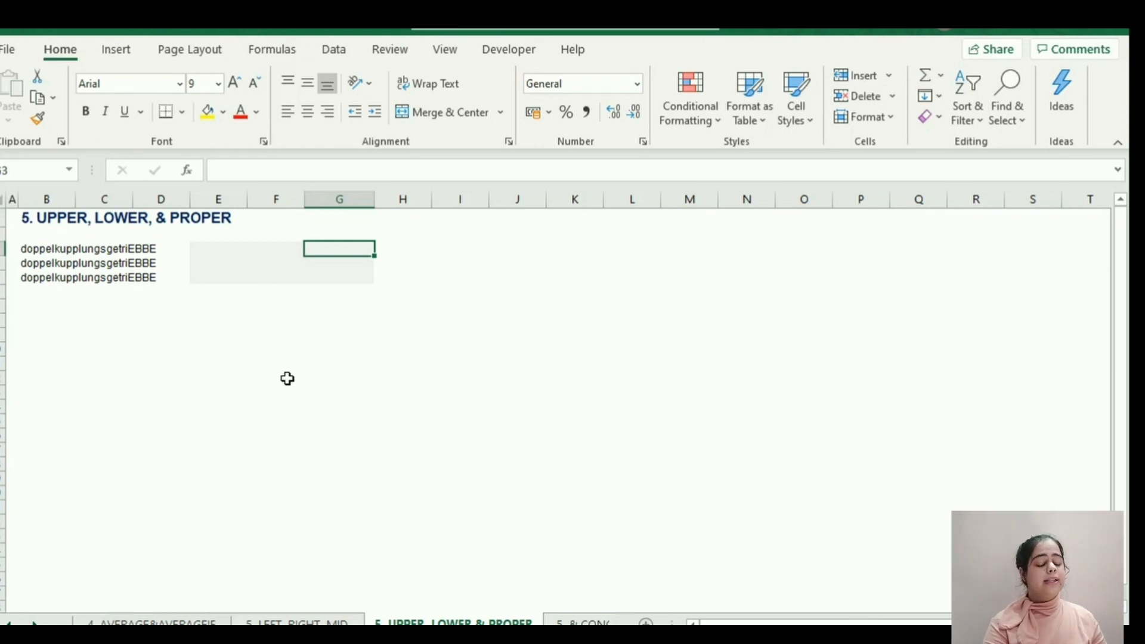
text(=)
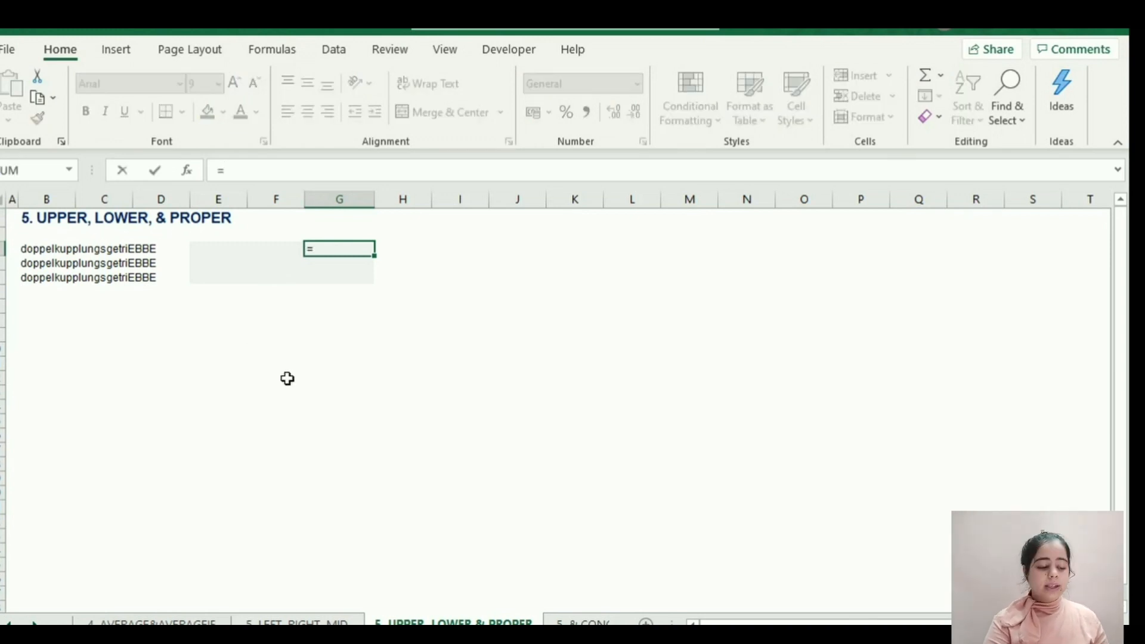
text(UPPER)
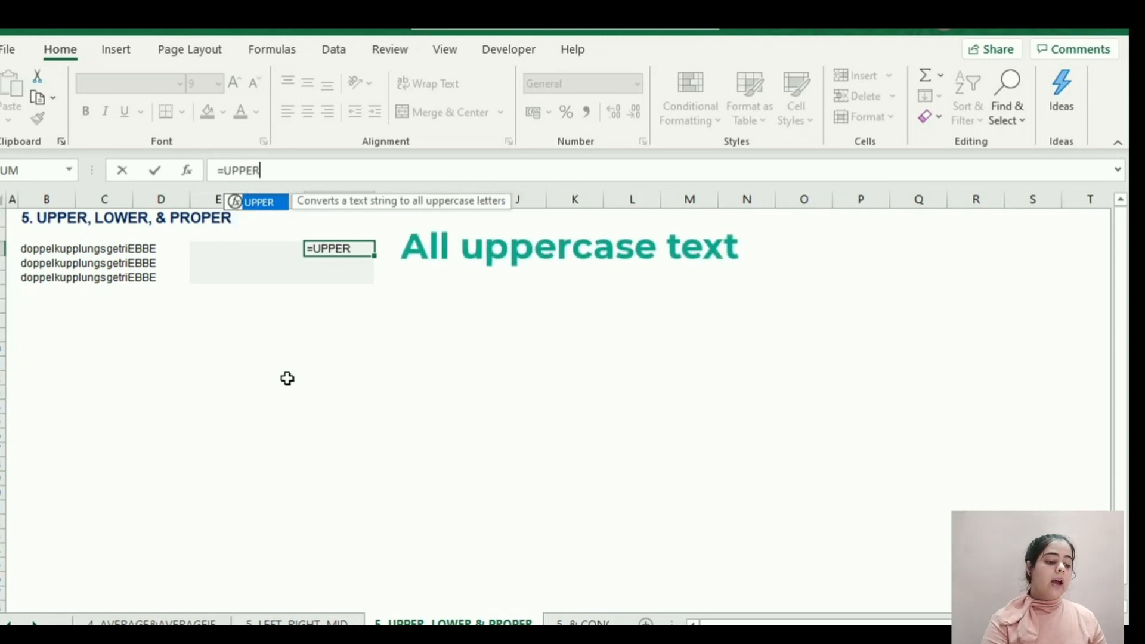
text(()
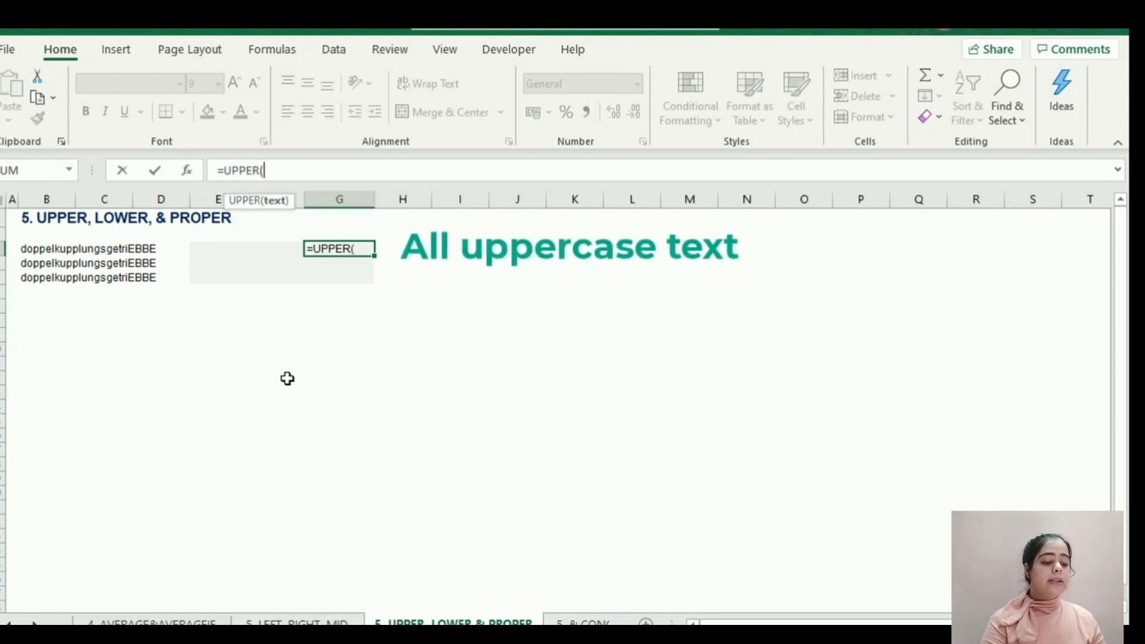
click(35, 249)
key(Return)
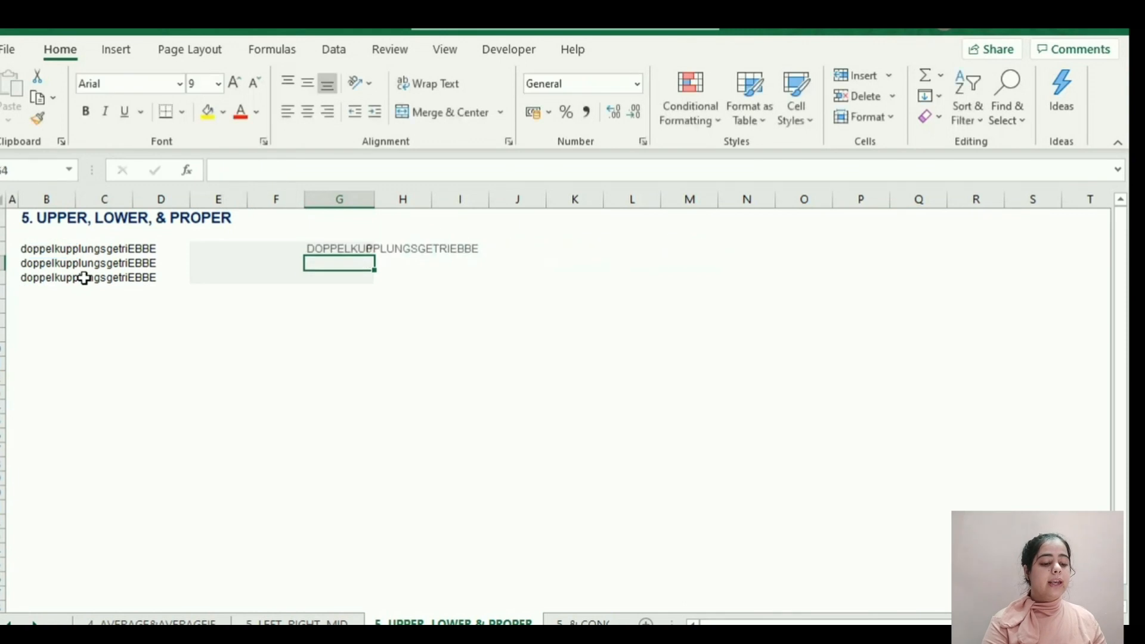
key(Up)
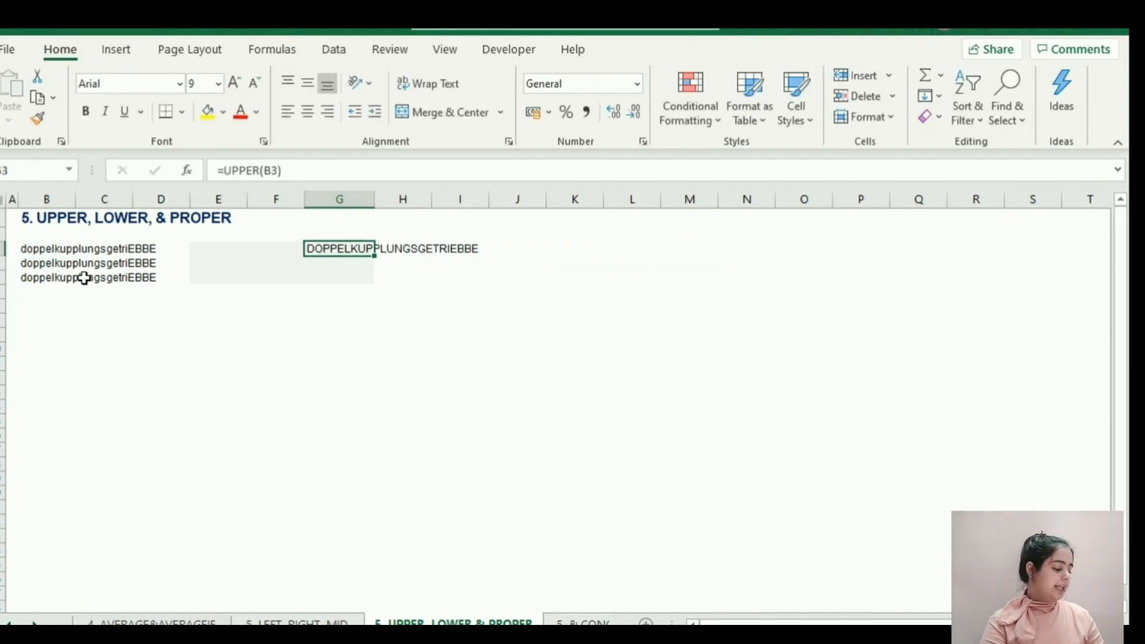
Convert the text in B4 to lowercase by entering +LOWER(B4) in G4.
key(Down)
text(+)
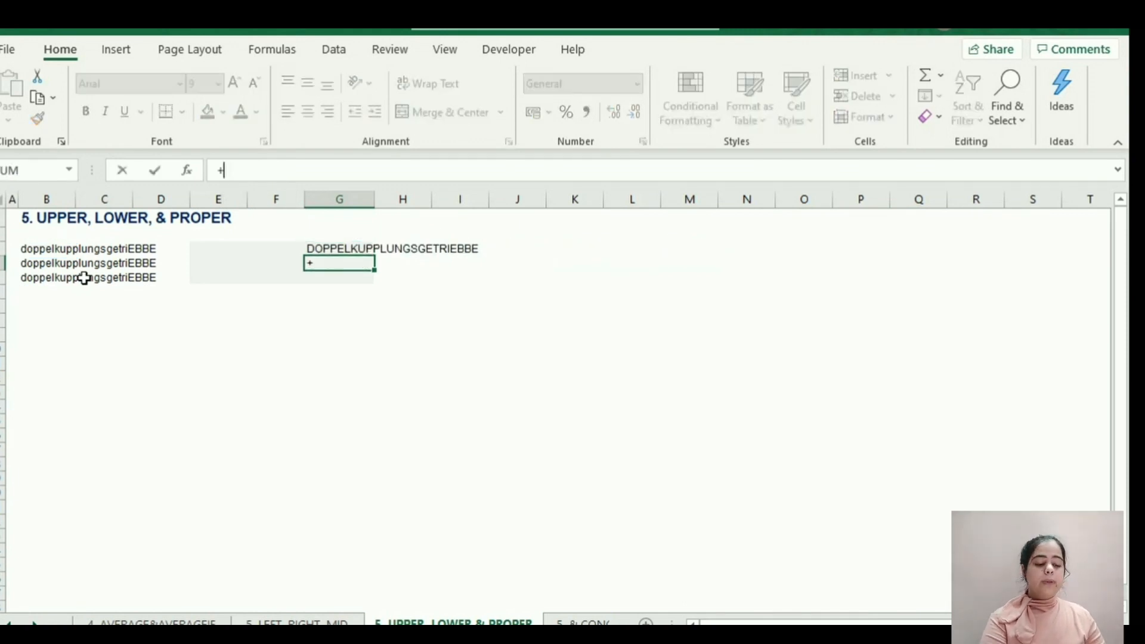
text(LOWER()
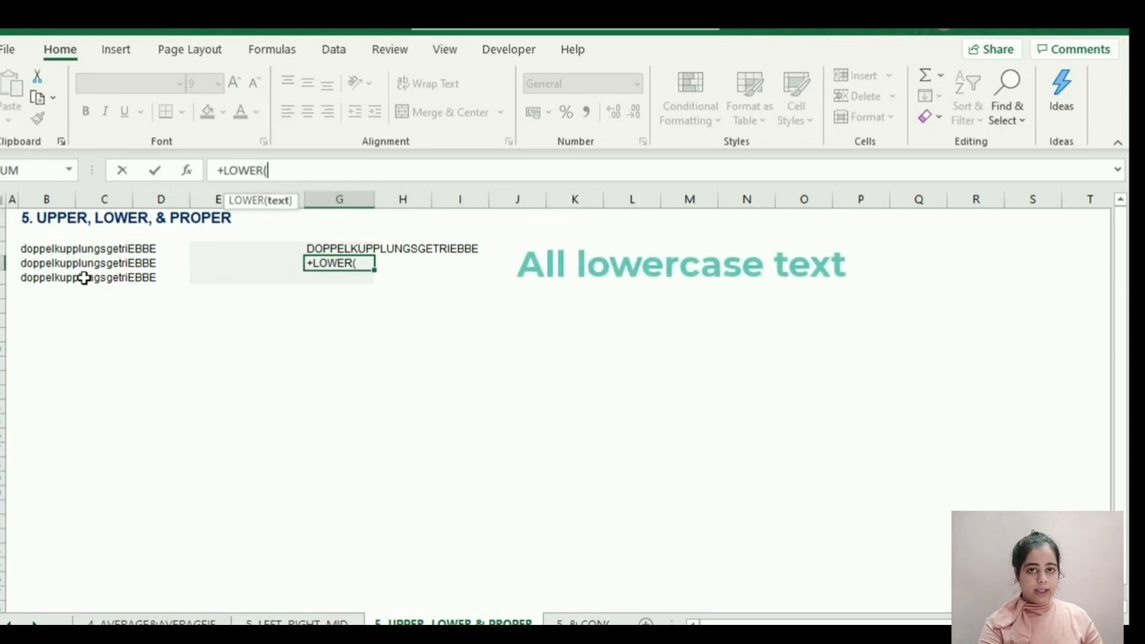
click(34, 262)
text())
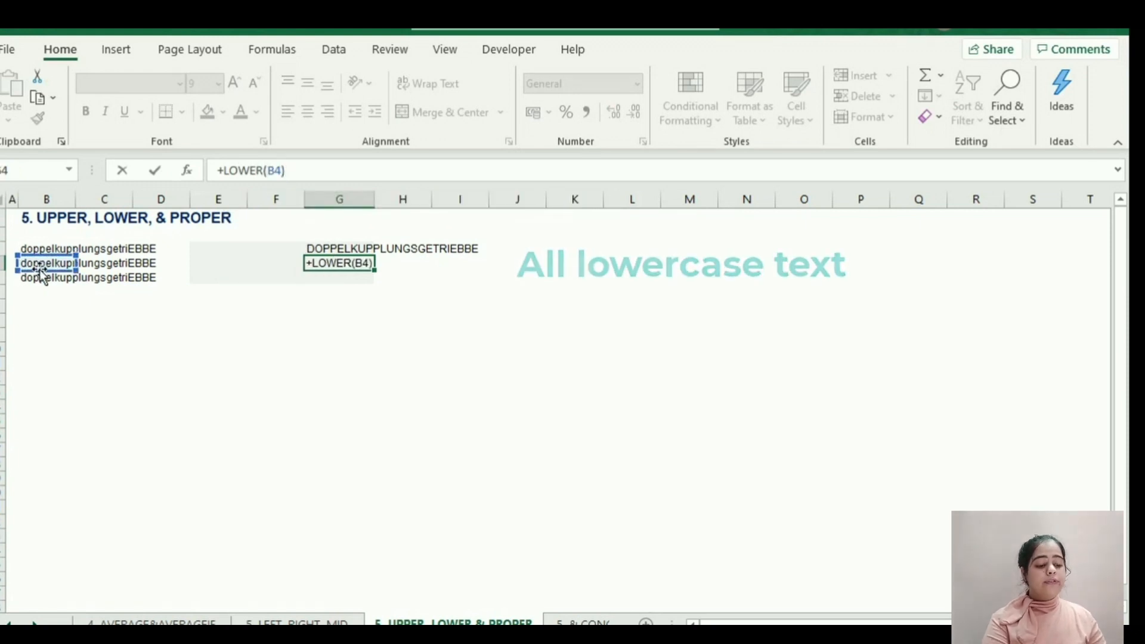
key(Return)
key(Up)
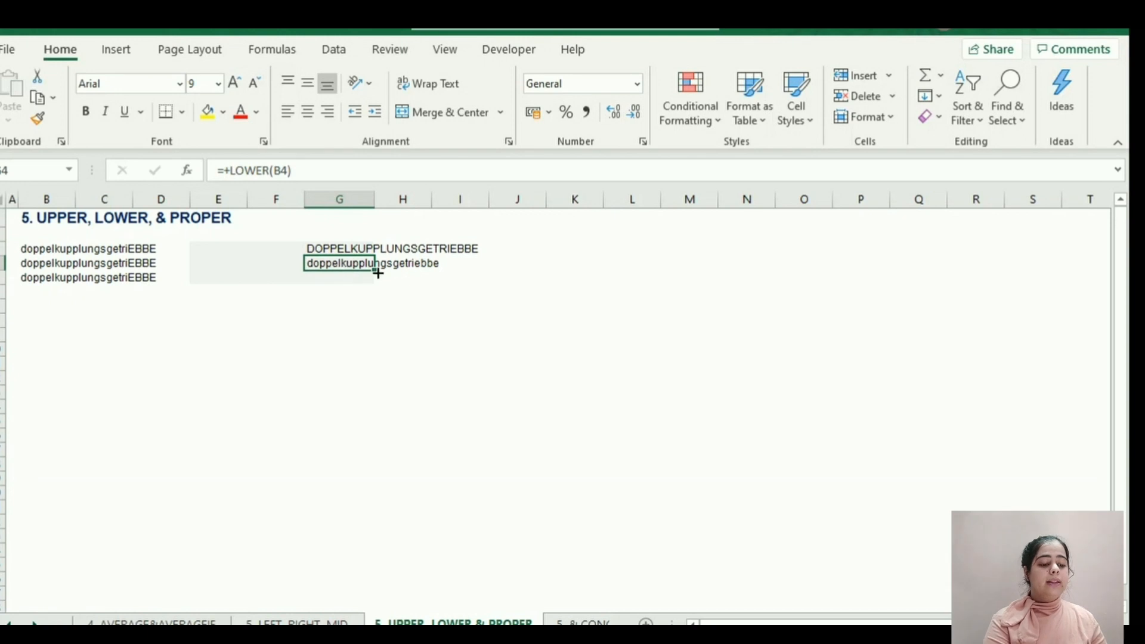
Capitalise only the first letter of B5's text by entering =PROPER(B5) in G5.
click(325, 278)
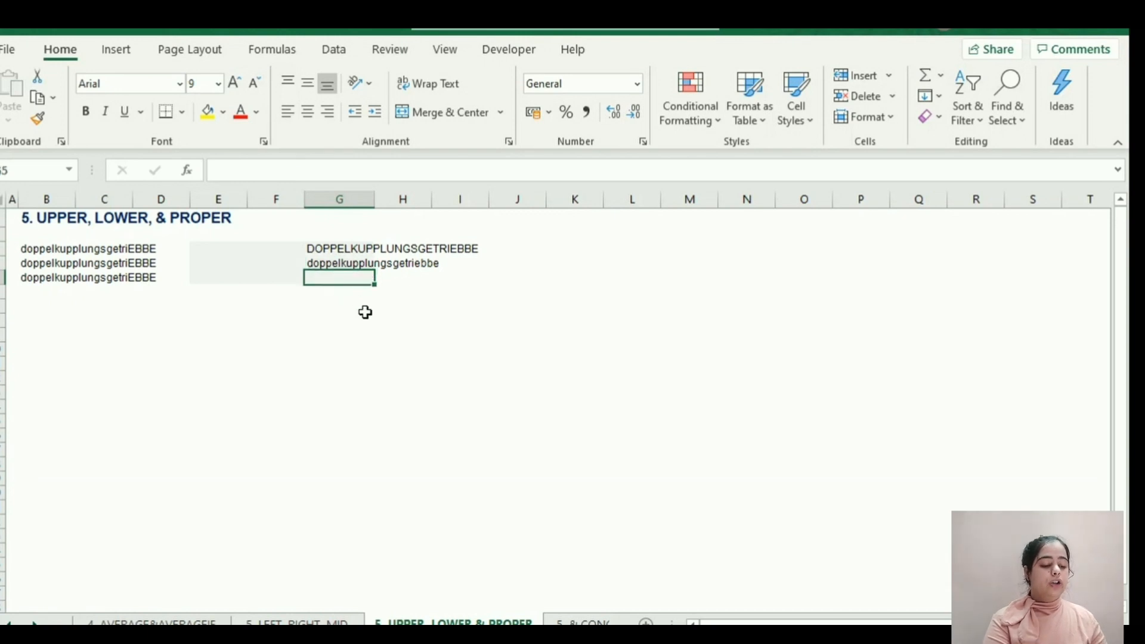
text(=)
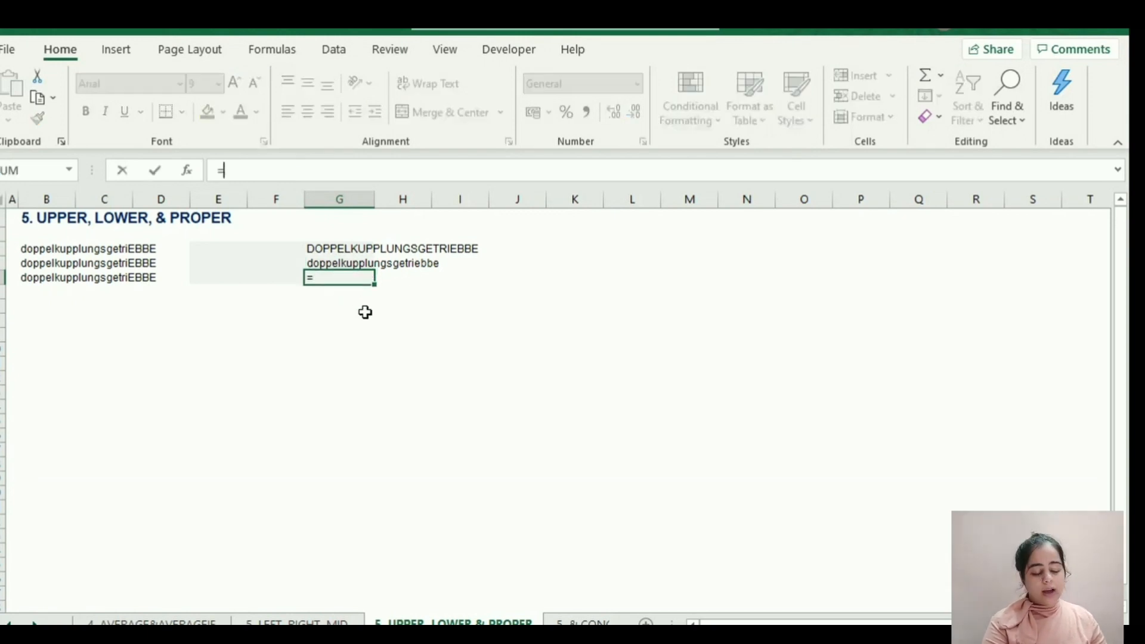
text(PROPER()
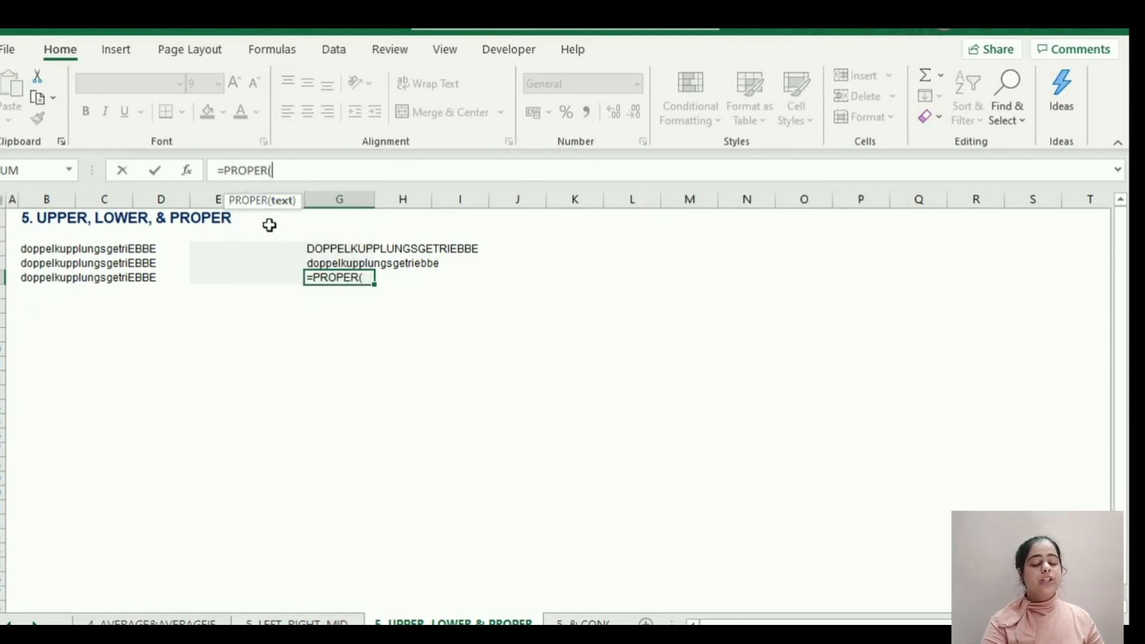
click(44, 279)
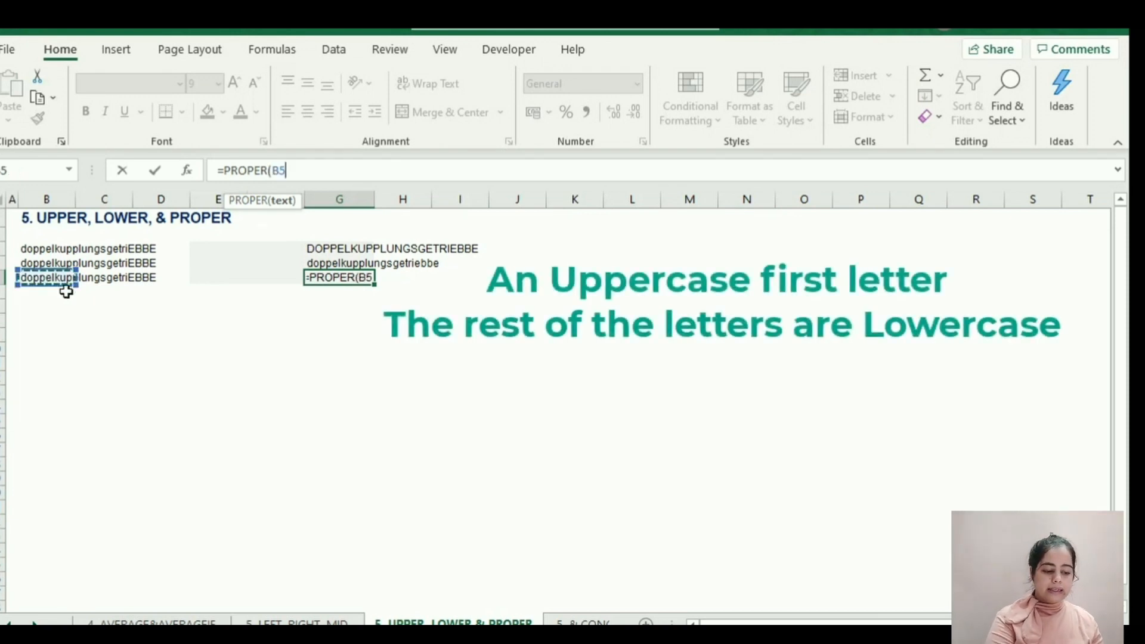
key(Return)
key(Up)
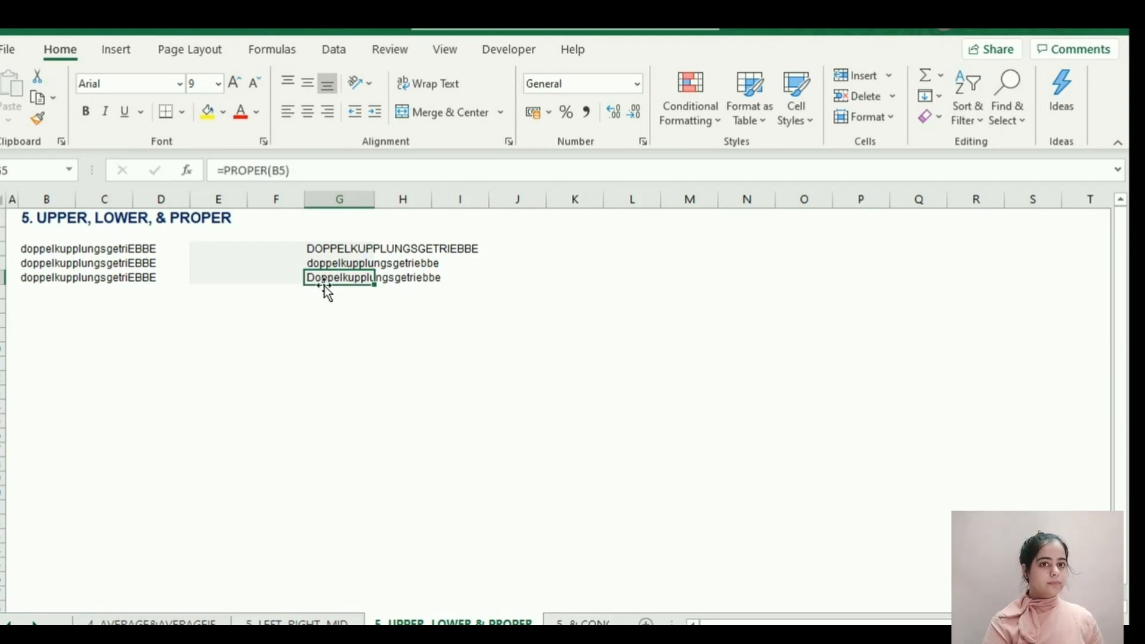
click(337, 304)
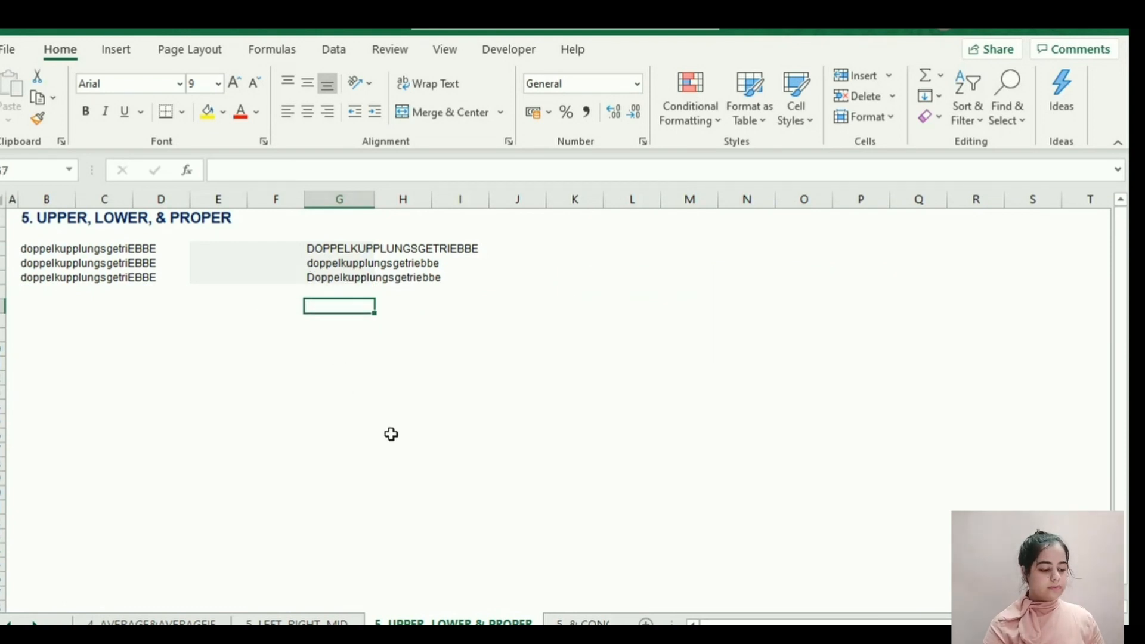
On the & CONCATENATE sheet, join the contents of B4 and C4 by entering =B4&C4 in C7.
click(583, 622)
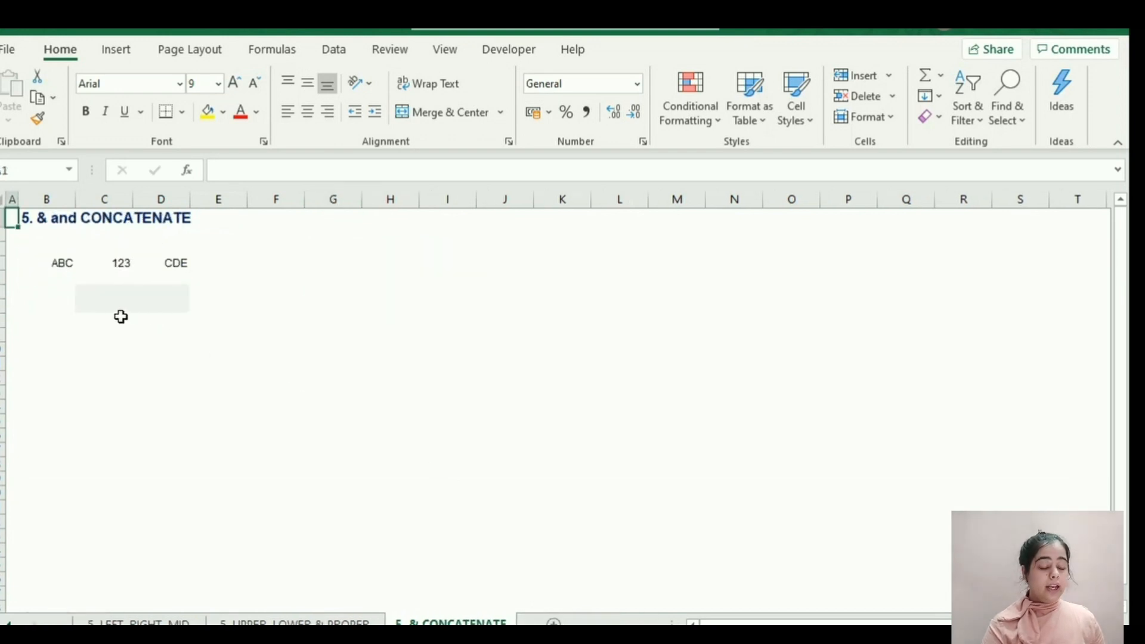
click(121, 309)
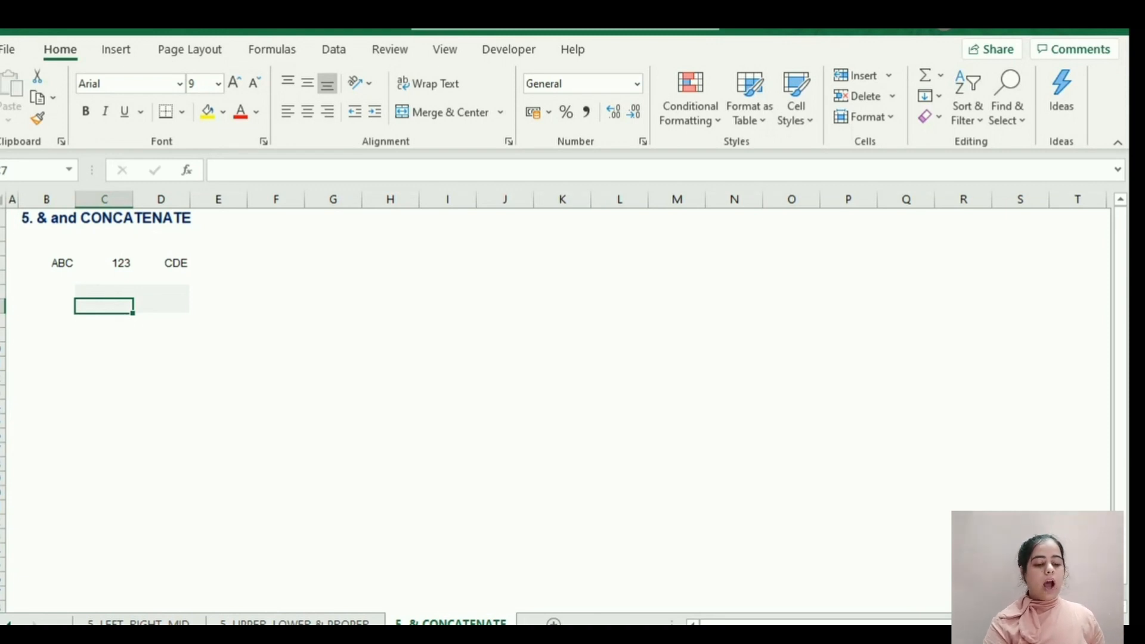
text(=)
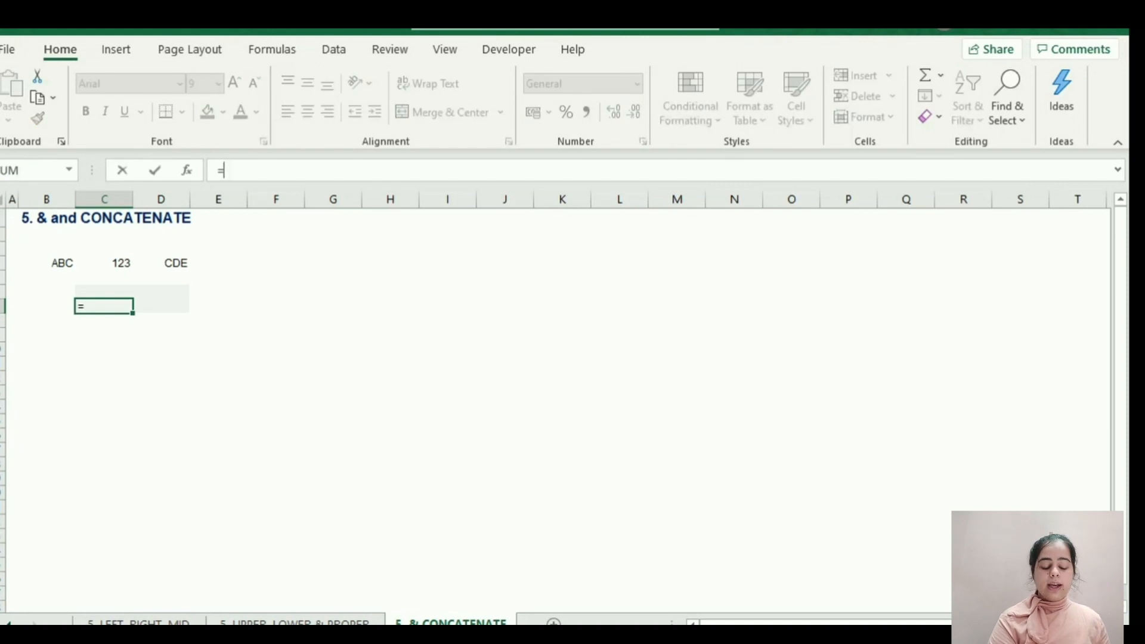
key(Up)
key(Up)
key(Up)
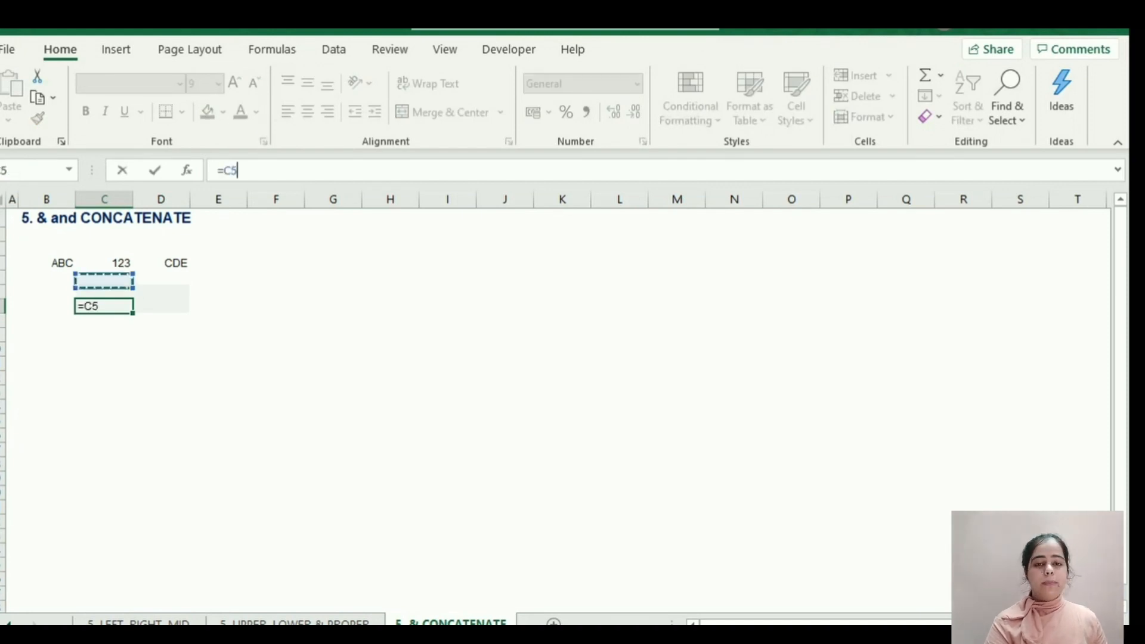
key(Left)
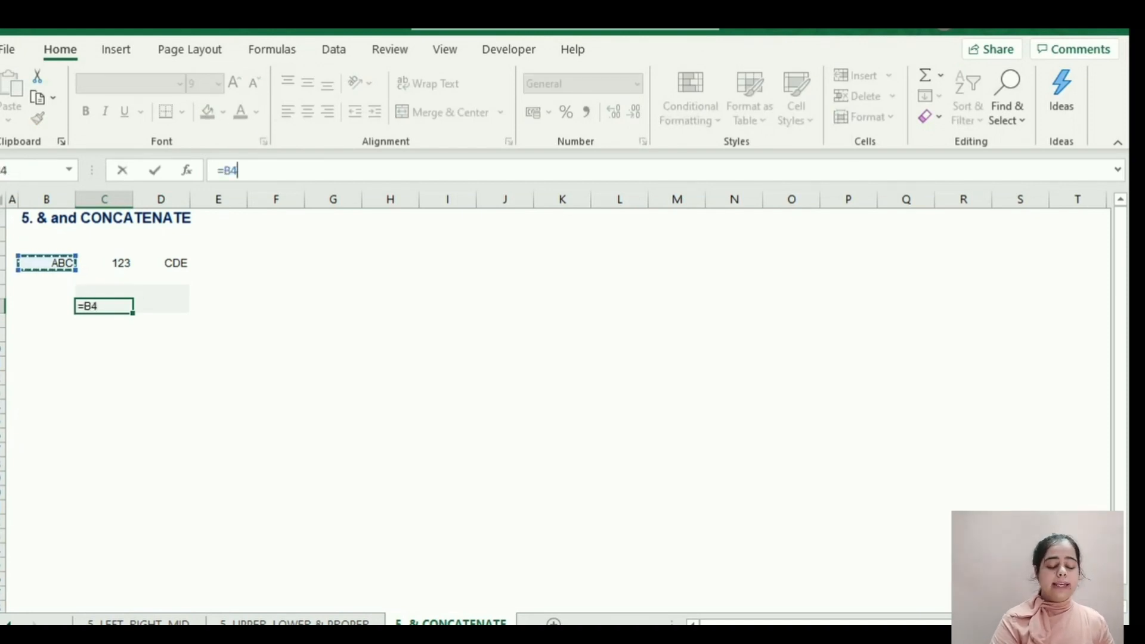
text(&)
key(Up)
key(Up)
key(Up)
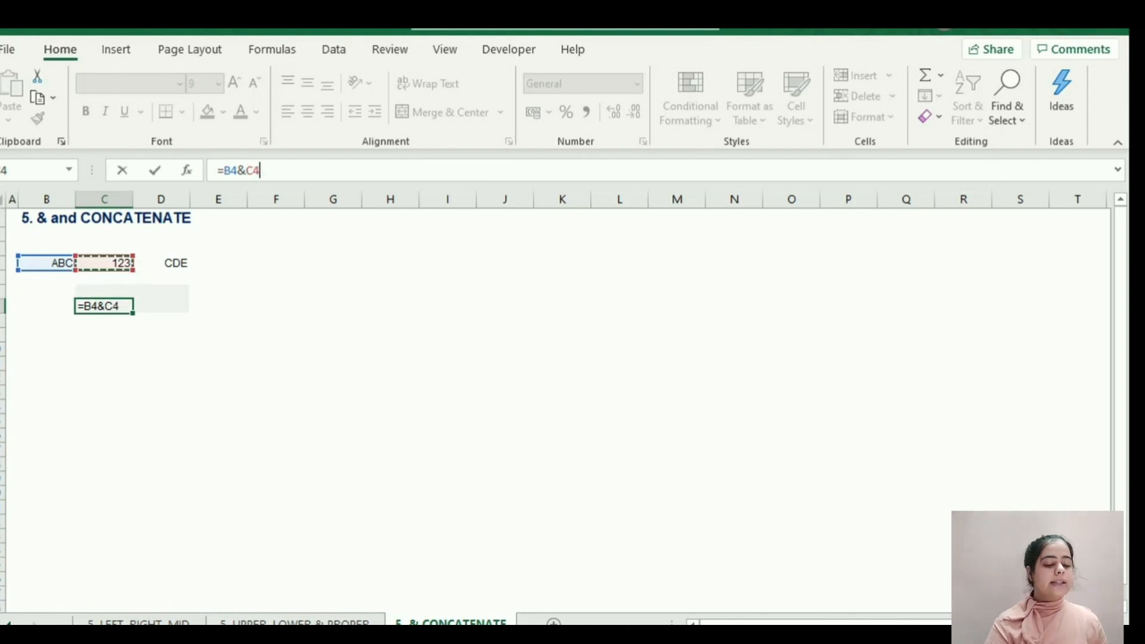
key(Return)
key(Up)
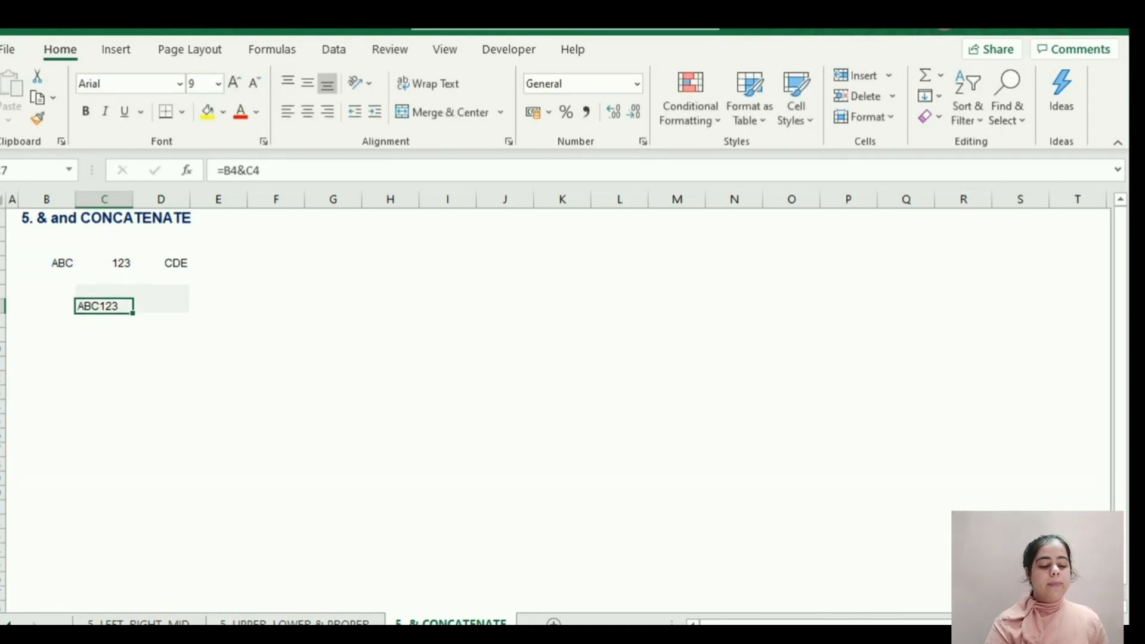
Extend the joining formula in C7 to include D4, making it =B4&C4&D4.
key(F2)
key(Escape)
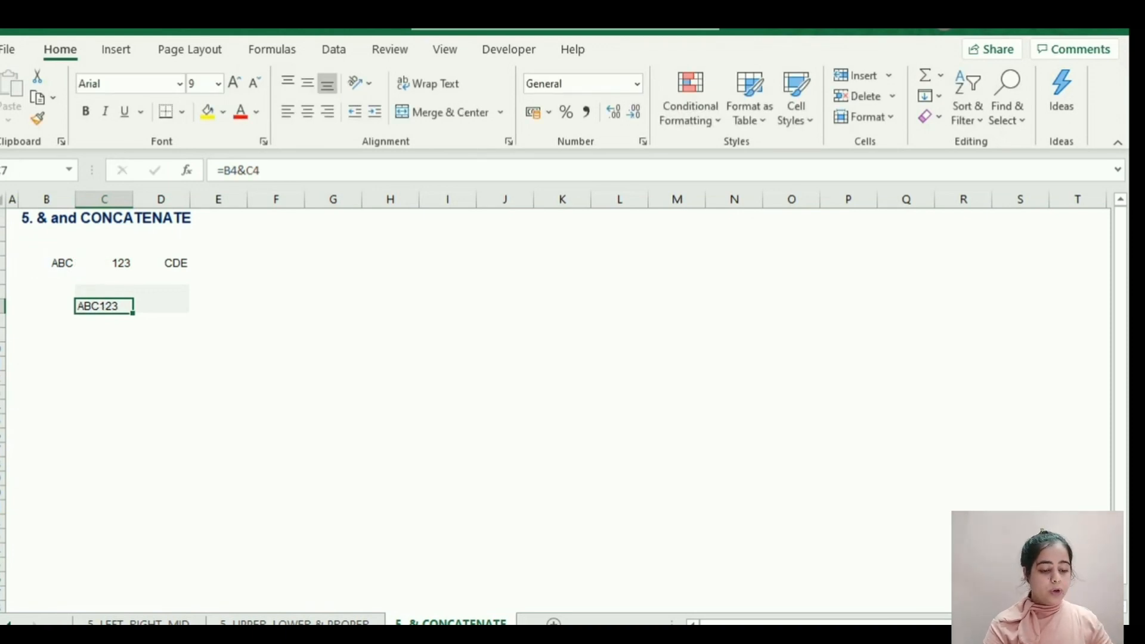
key(F2)
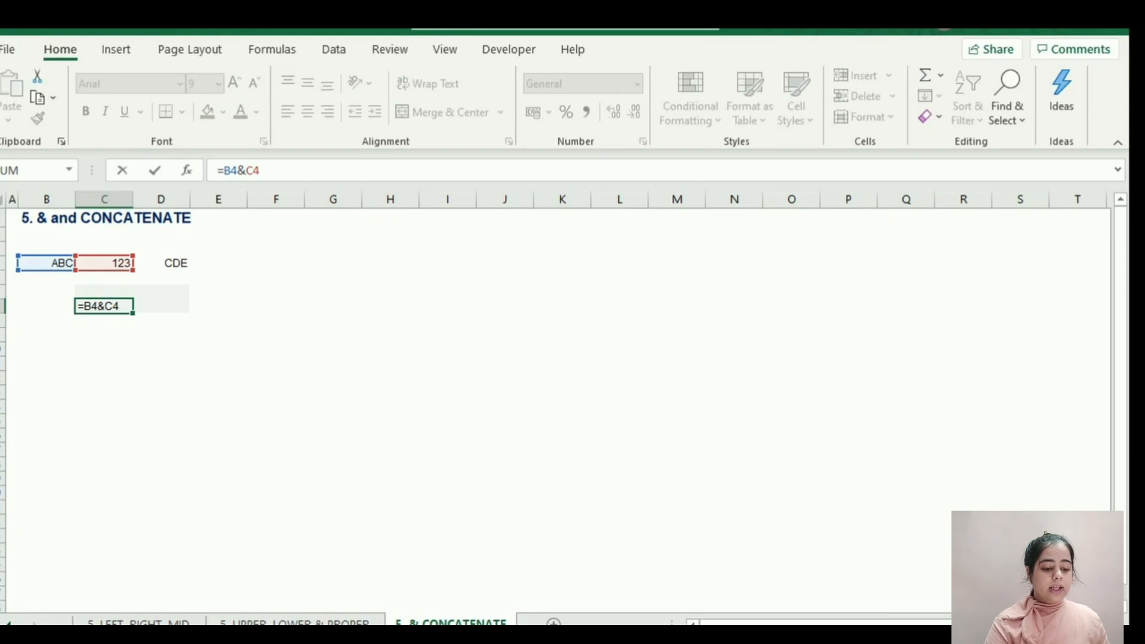
text(&)
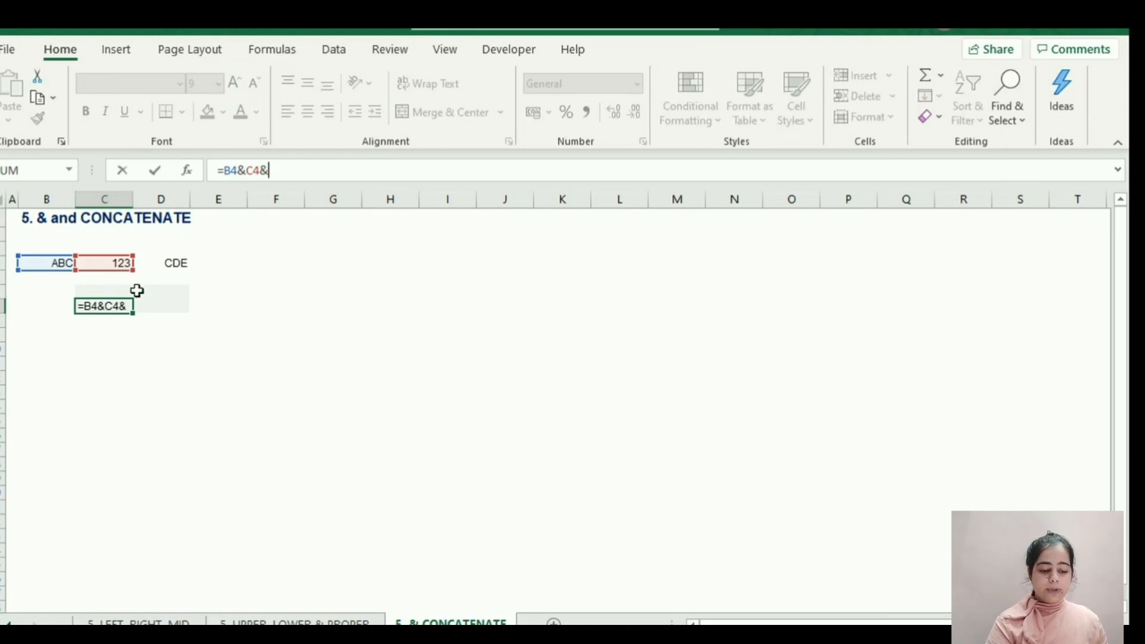
click(162, 264)
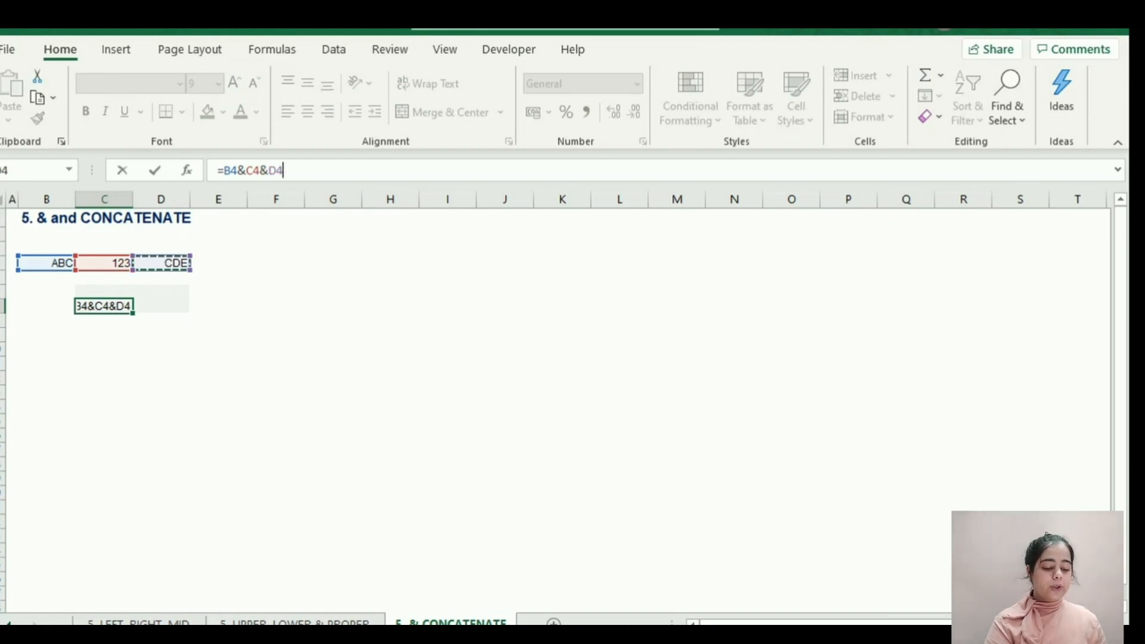
key(Return)
click(132, 305)
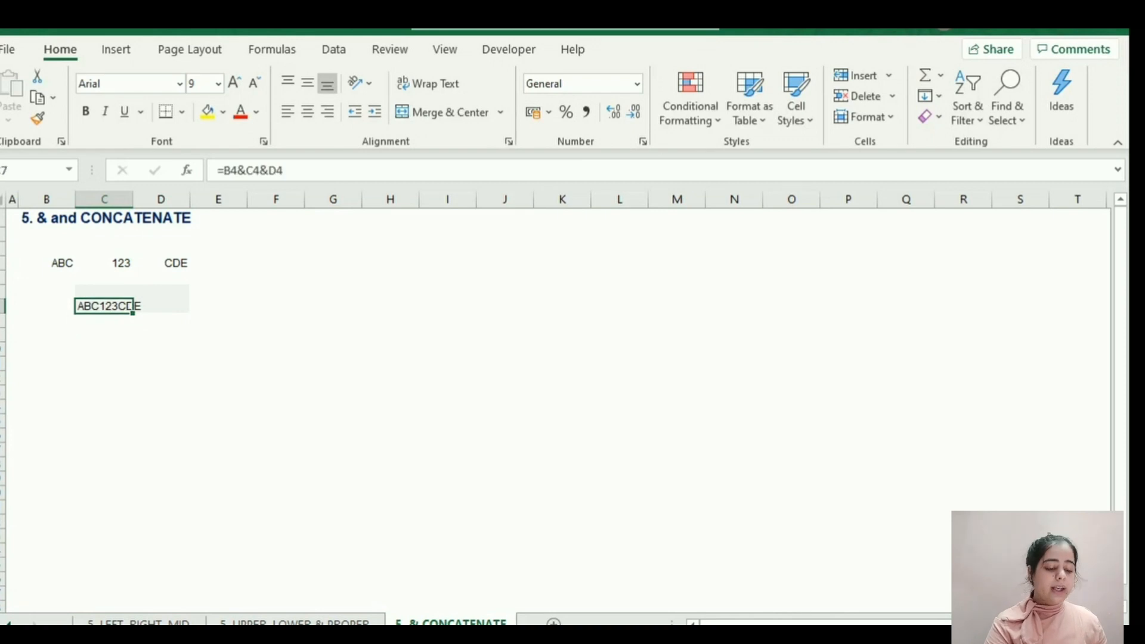
Examine which cells the joining formula in C7 refers to.
key(F2)
key(Escape)
key(Down)
key(Down)
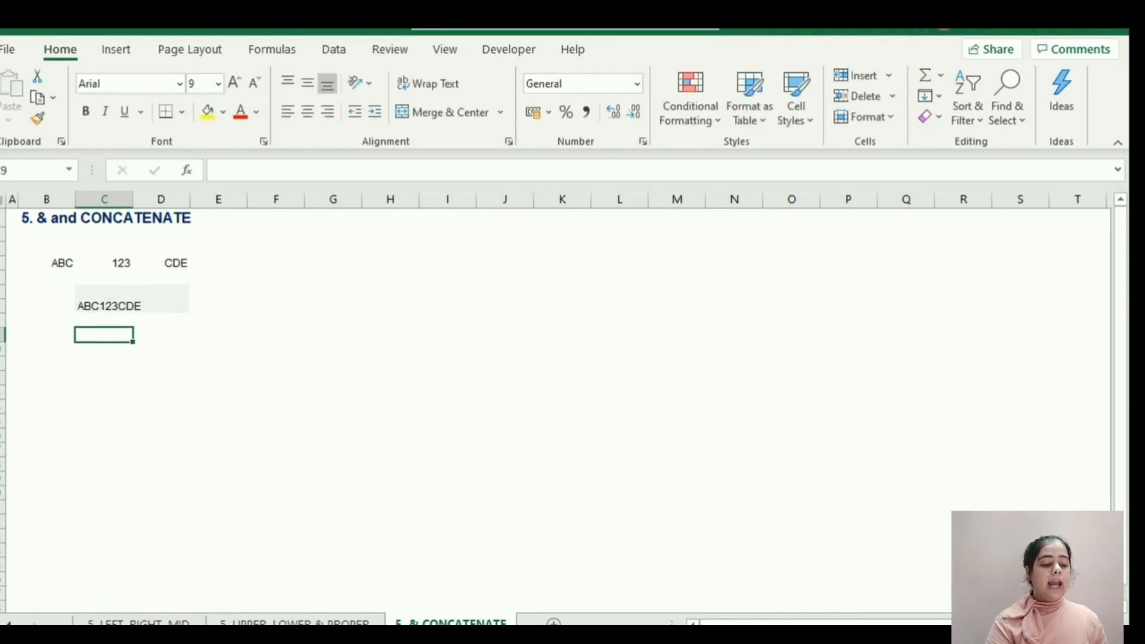
click(132, 306)
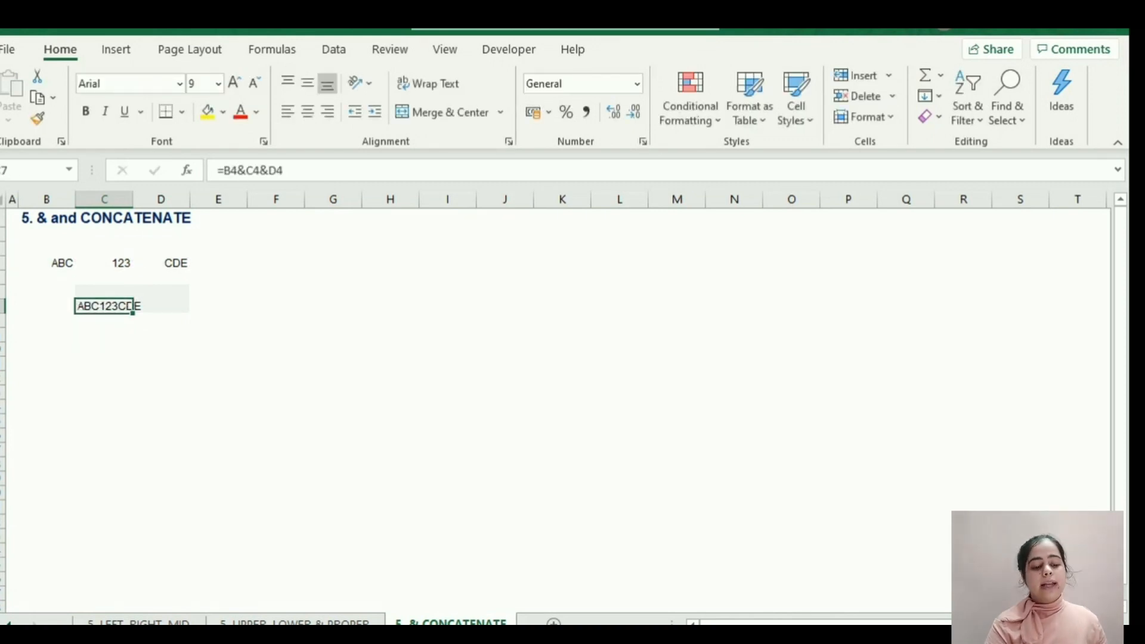
key(F2)
key(Return)
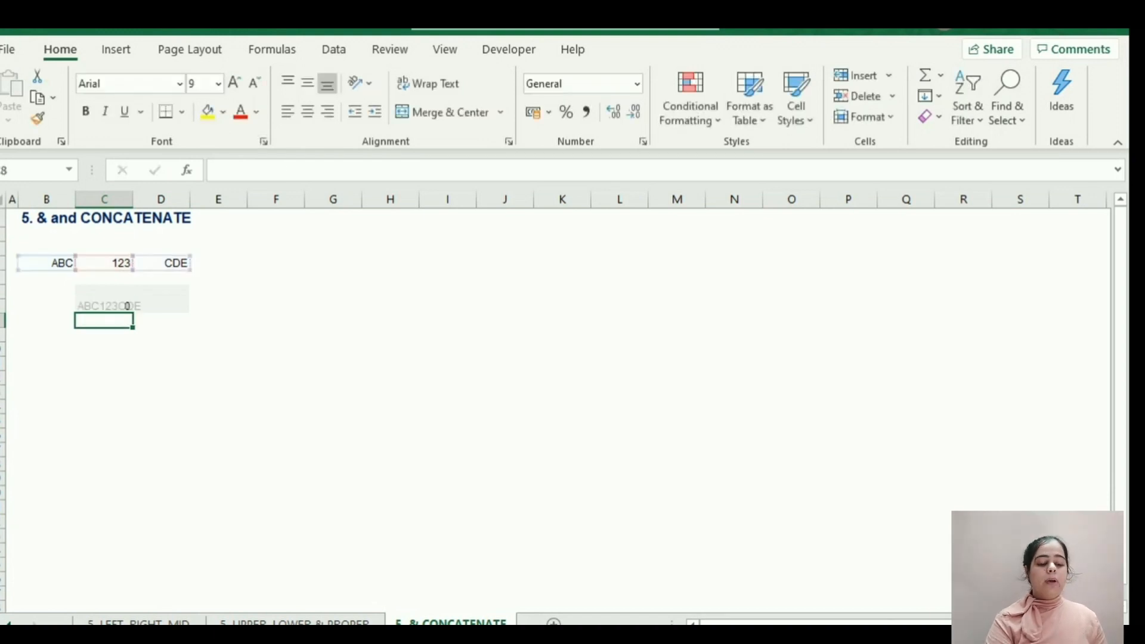
click(132, 306)
key(F2)
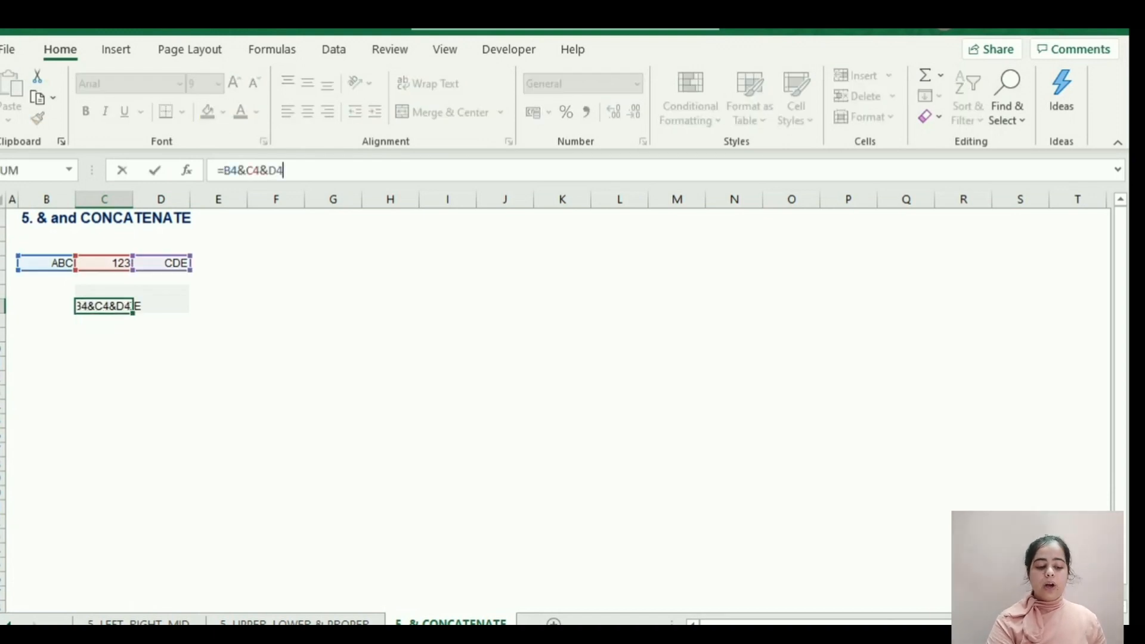
key(Return)
click(132, 306)
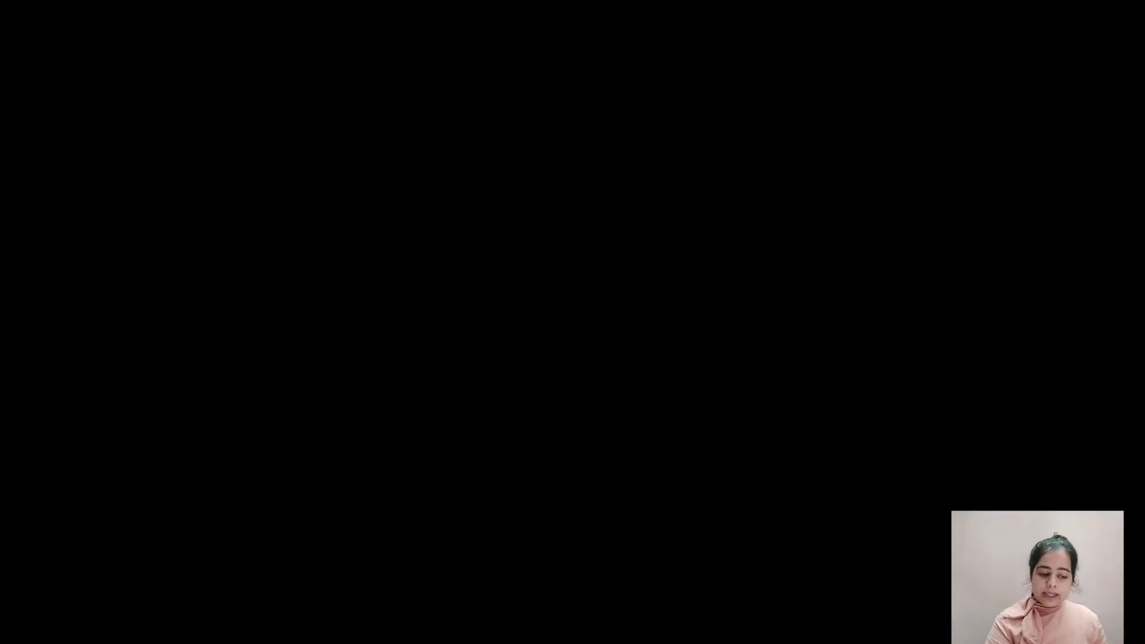
Add a space between each joined value in C7 by changing the formula to =B4&" "&C4&" "&D4.
key(F2)
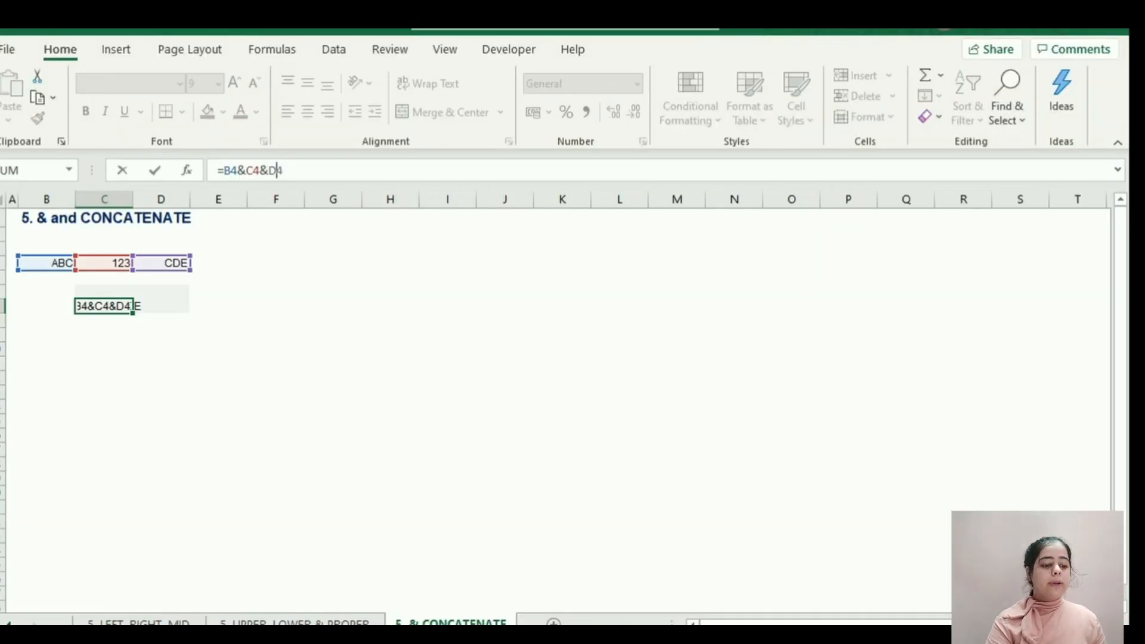
text(" ")
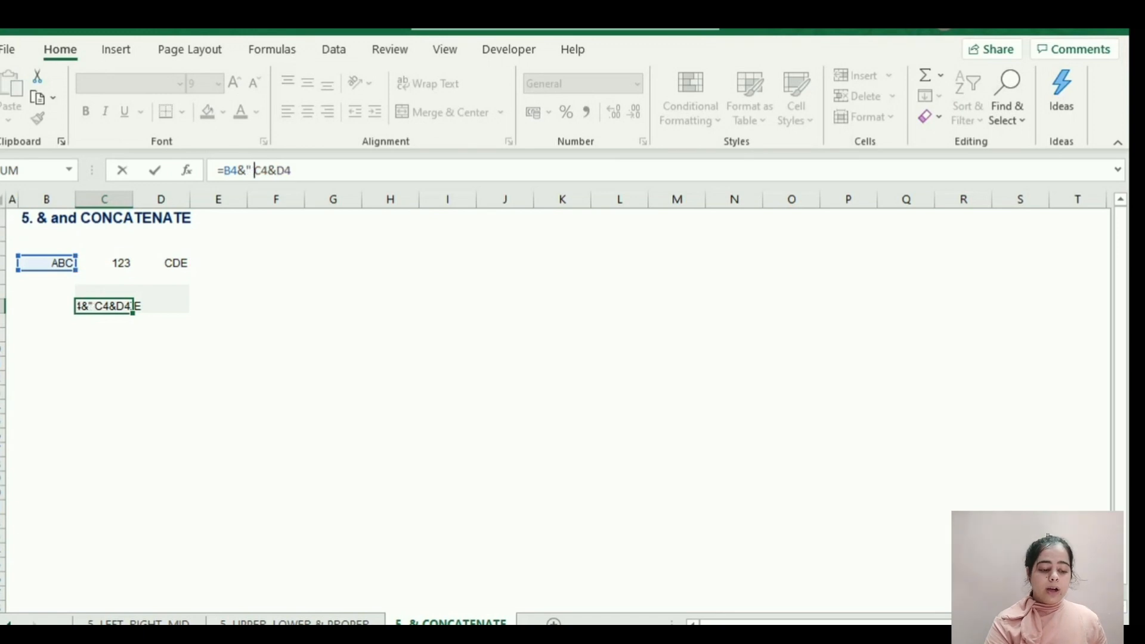
text(&C4)
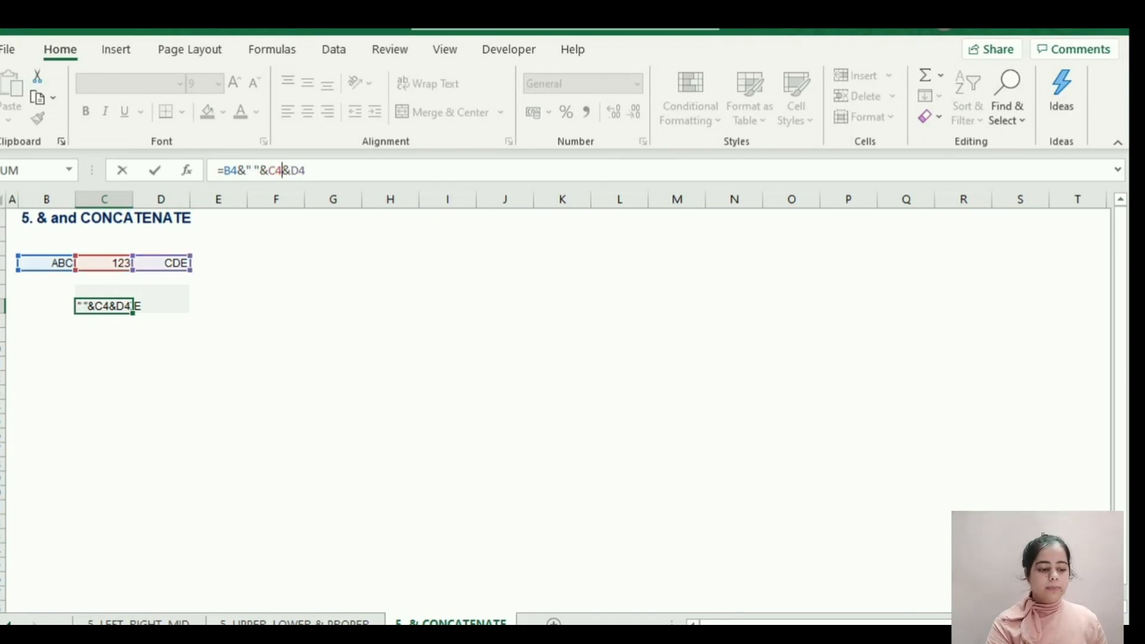
text(&" ")
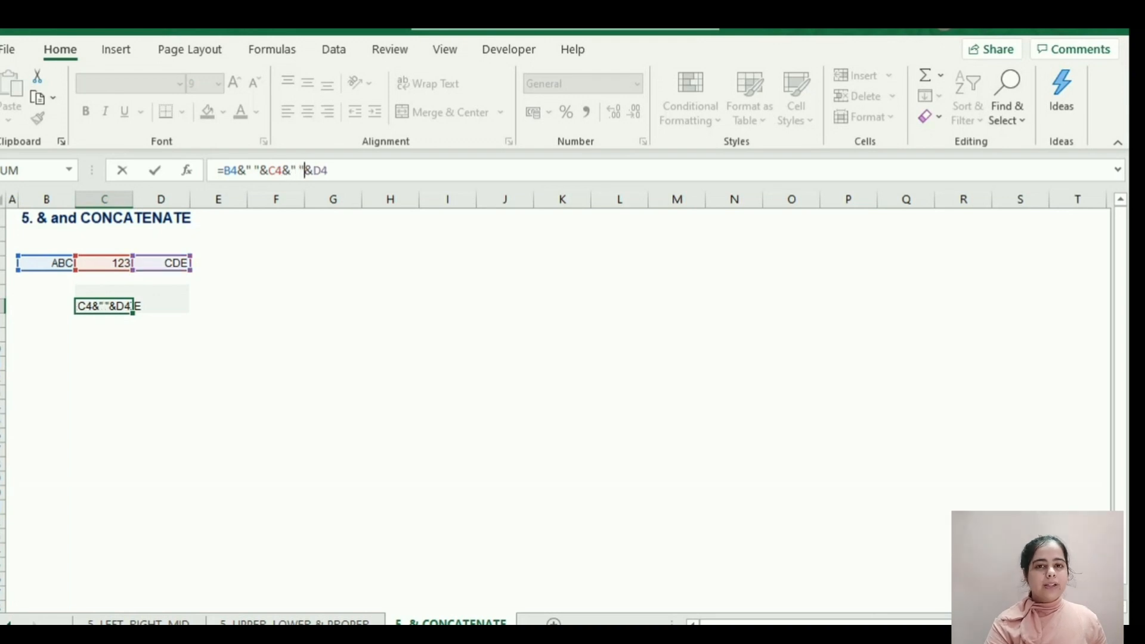
key(Return)
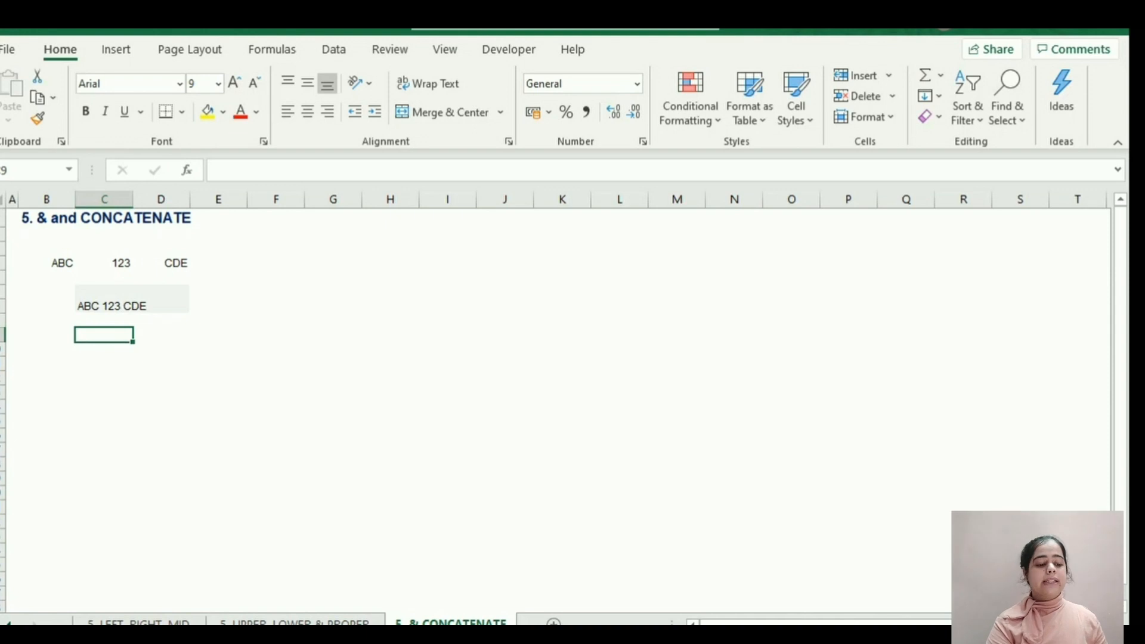
Join the contents of B4, C4 and D4 by entering =CONCATENATE(B4,C4,D4) in C9.
text(=CONCATEN)
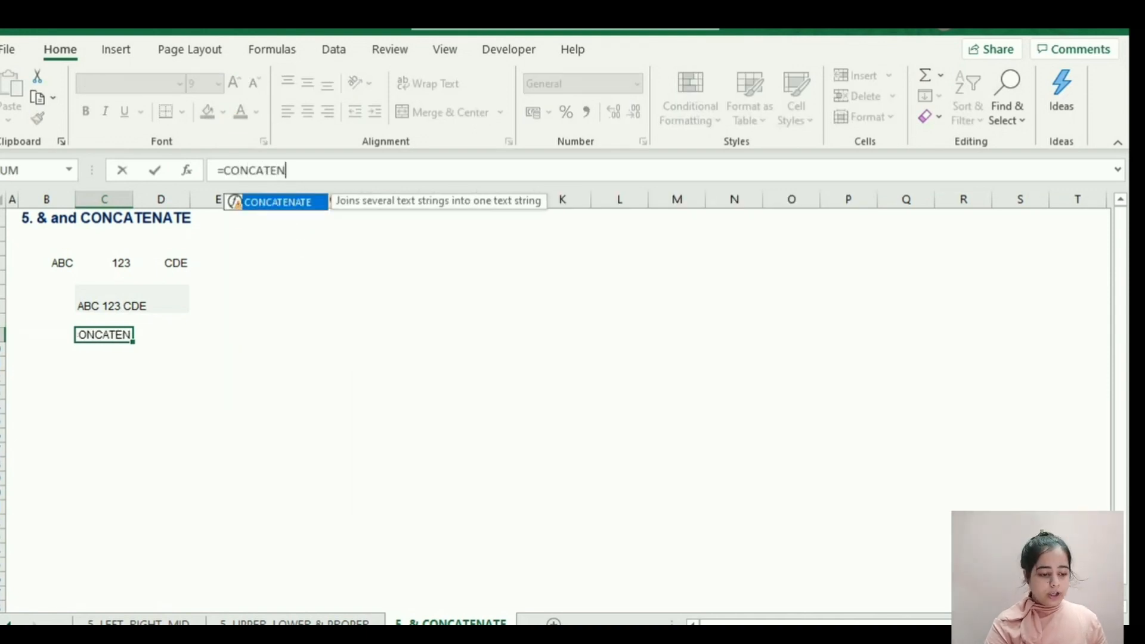
text(ATE()
key(Up)
key(Up)
key(Up)
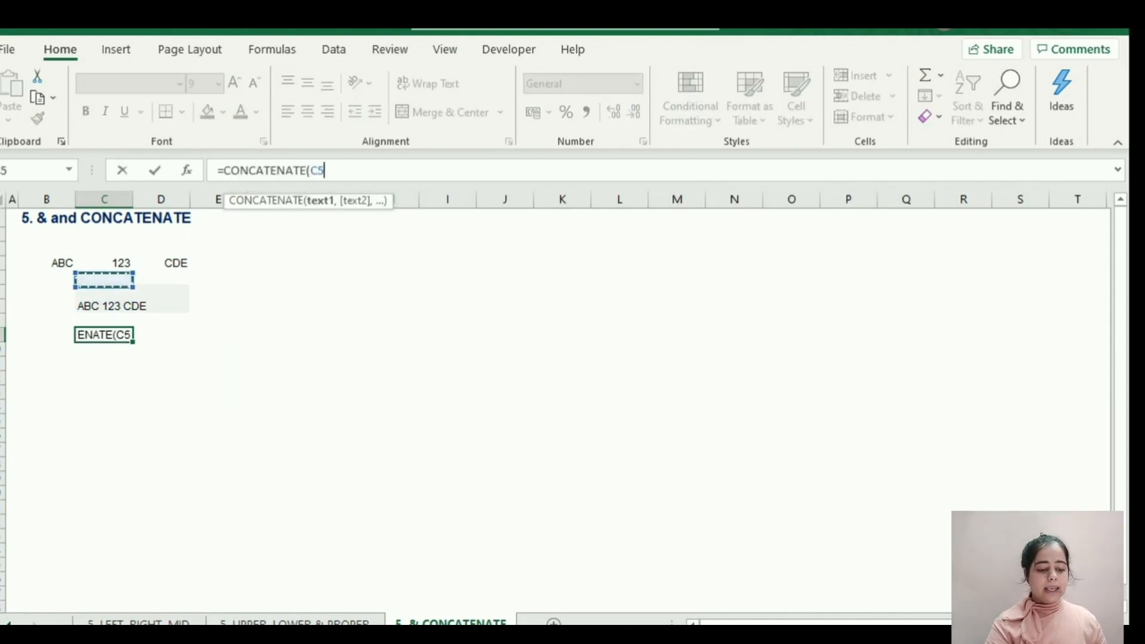
key(Up)
key(Left)
text(,)
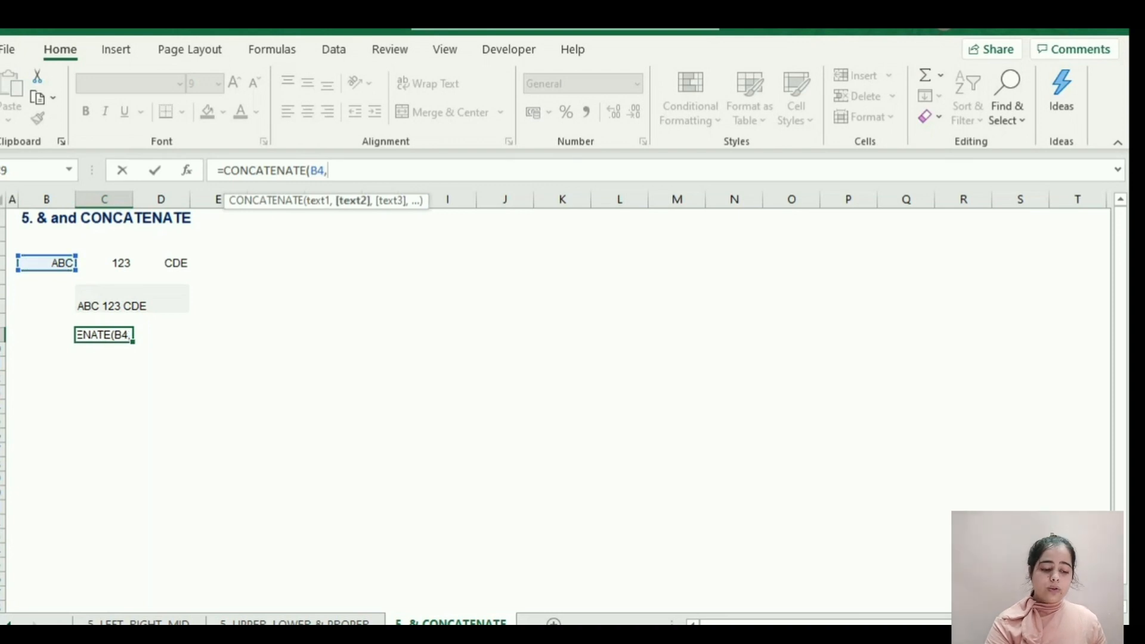
click(110, 262)
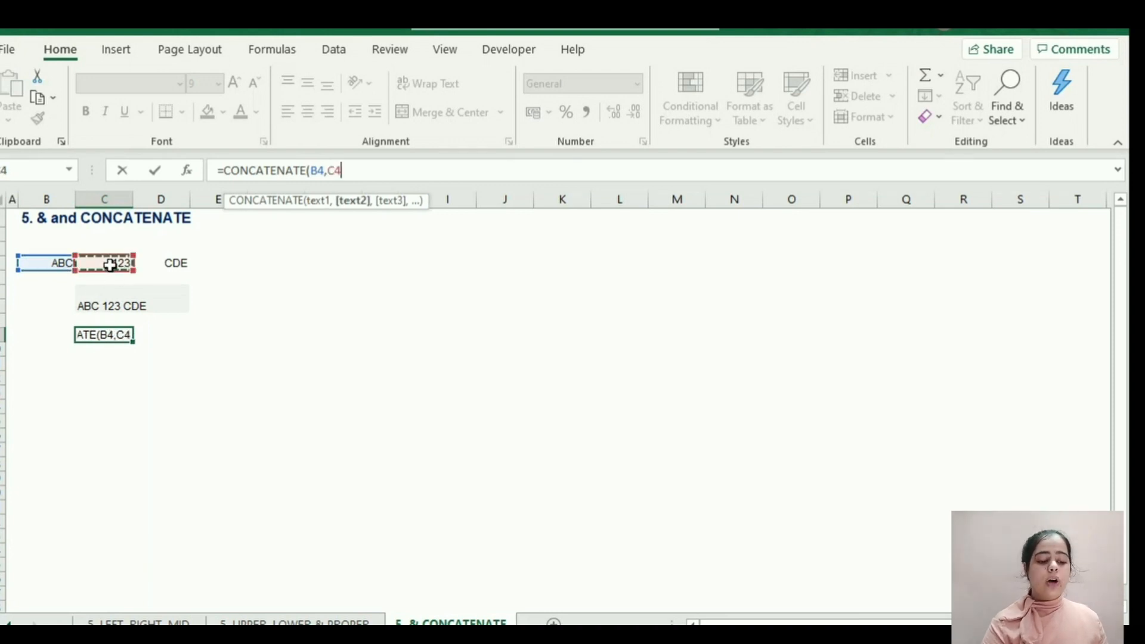
text(,)
click(154, 263)
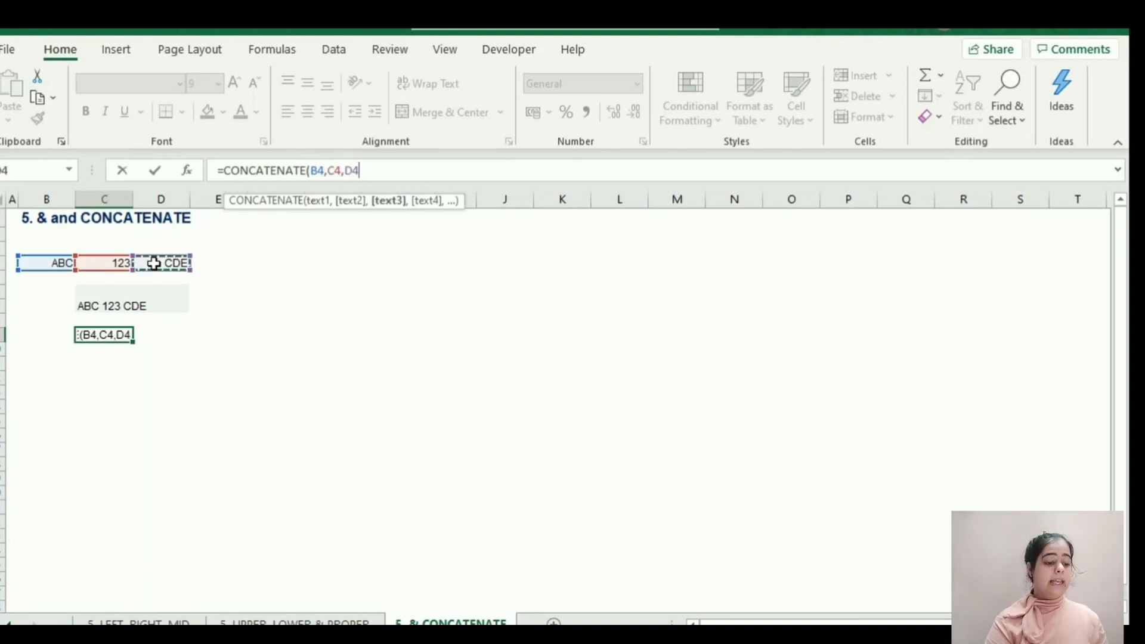
text())
key(Return)
key(Up)
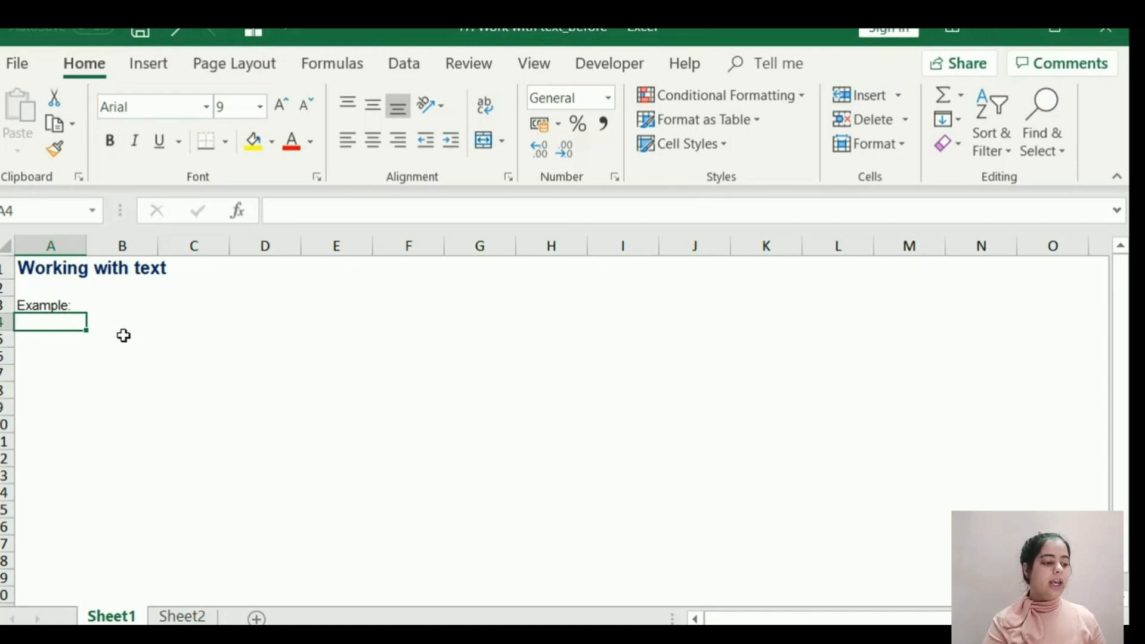
On Sheet1 of the Work with text_before workbook, enter the text formula ="Revenue" in A4.
text(=)
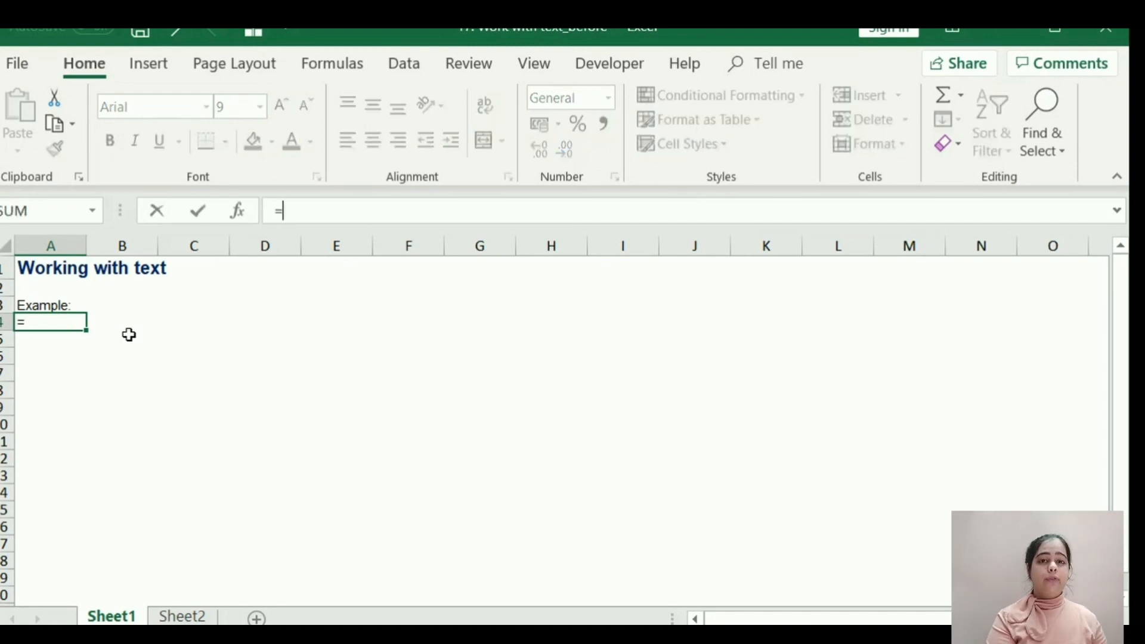
text(")
click(279, 220)
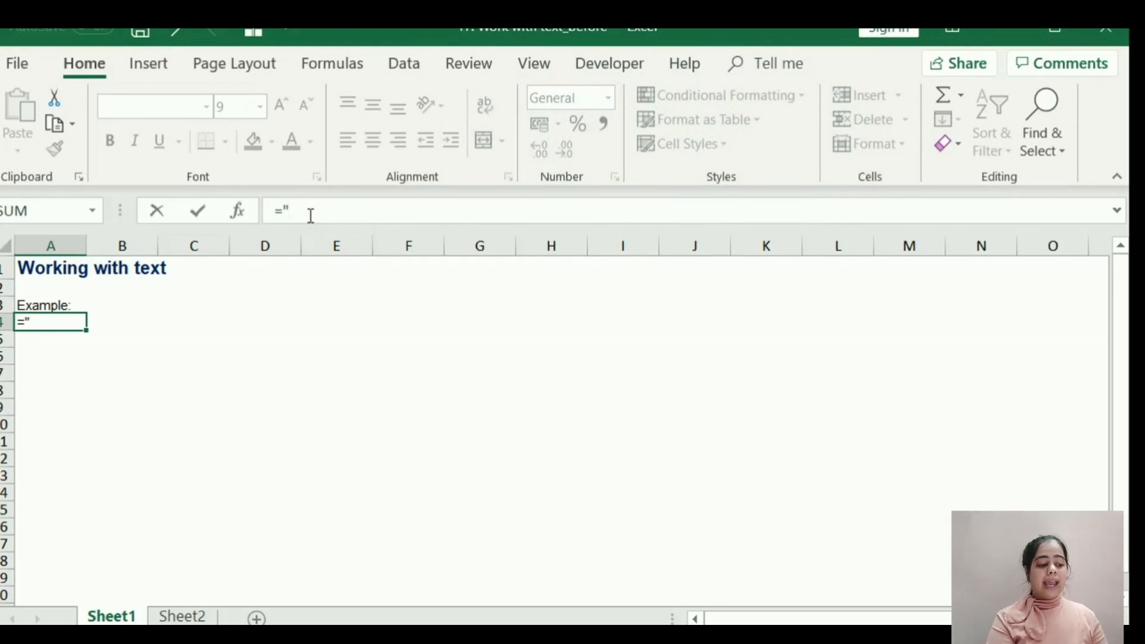
text(Reven)
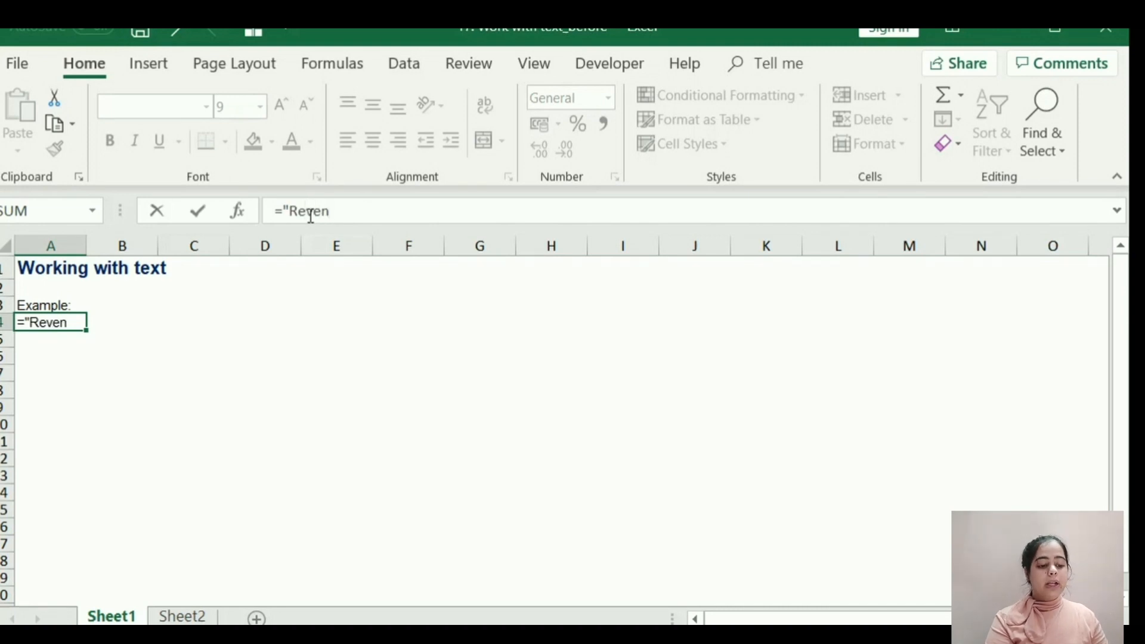
text(ue")
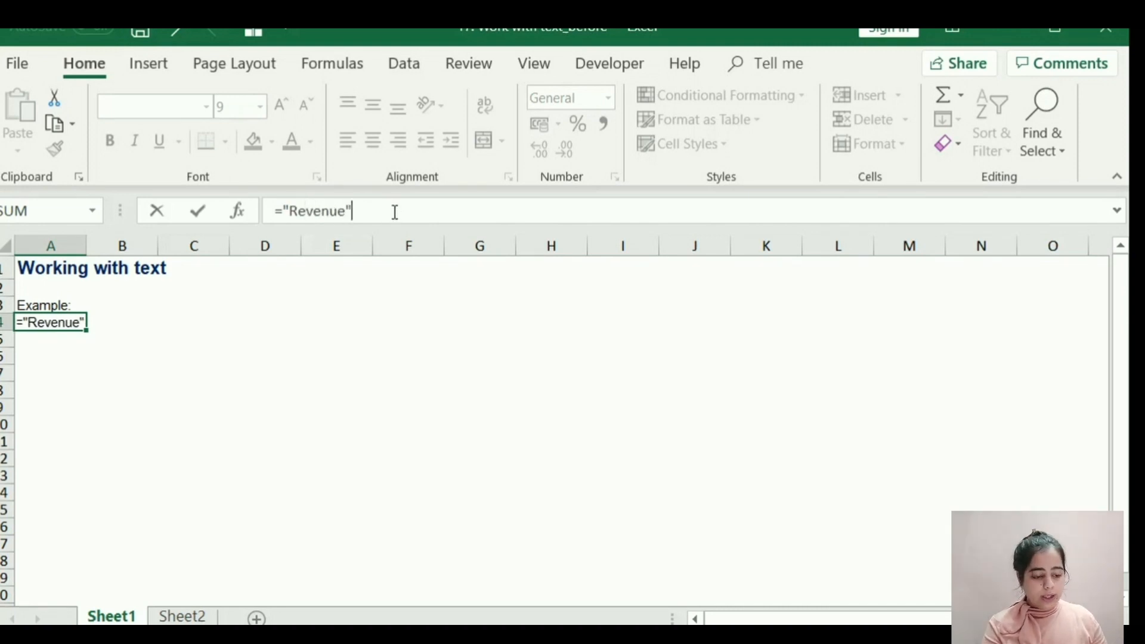
key(Return)
key(Up)
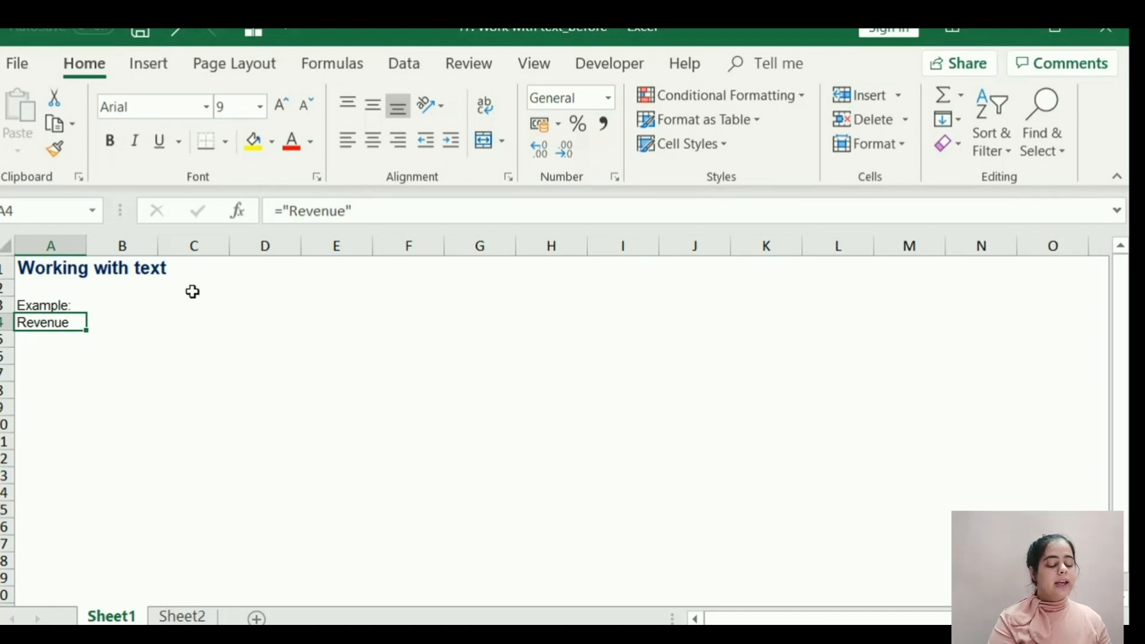
Add a leading space inside the quoted text in A4, making the formula =" Revenue".
click(291, 211)
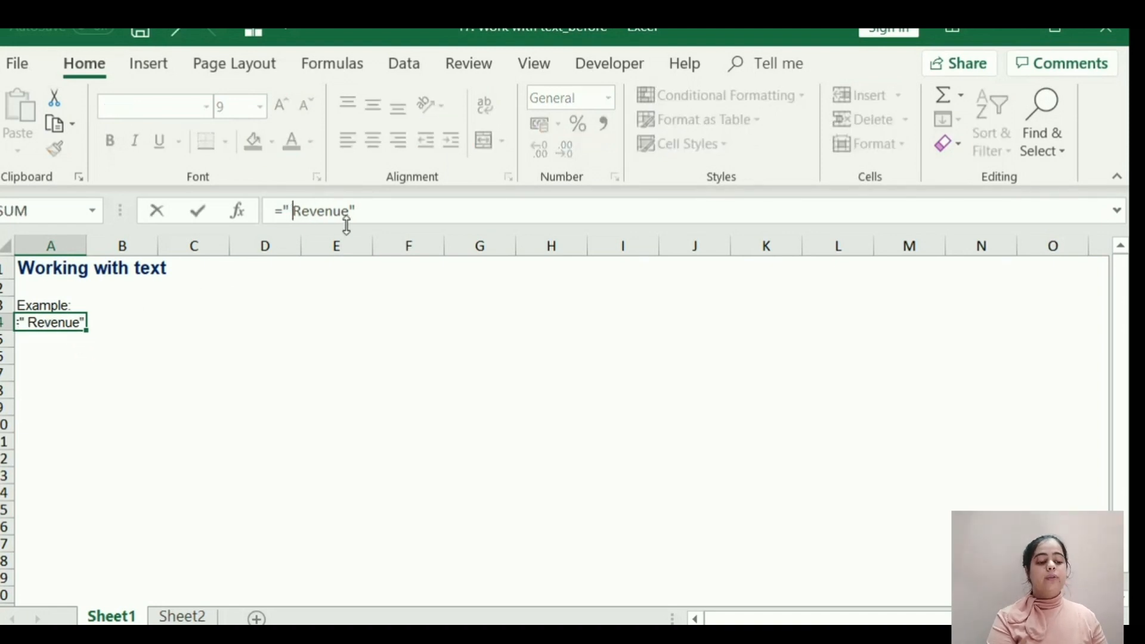
click(361, 210)
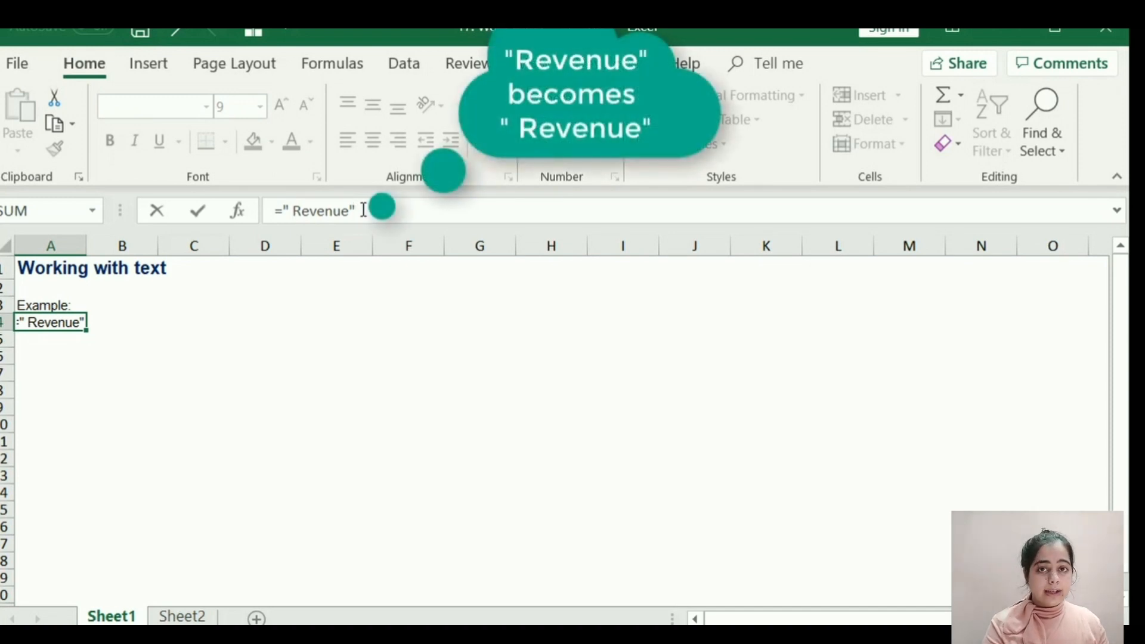
key(Return)
key(Up)
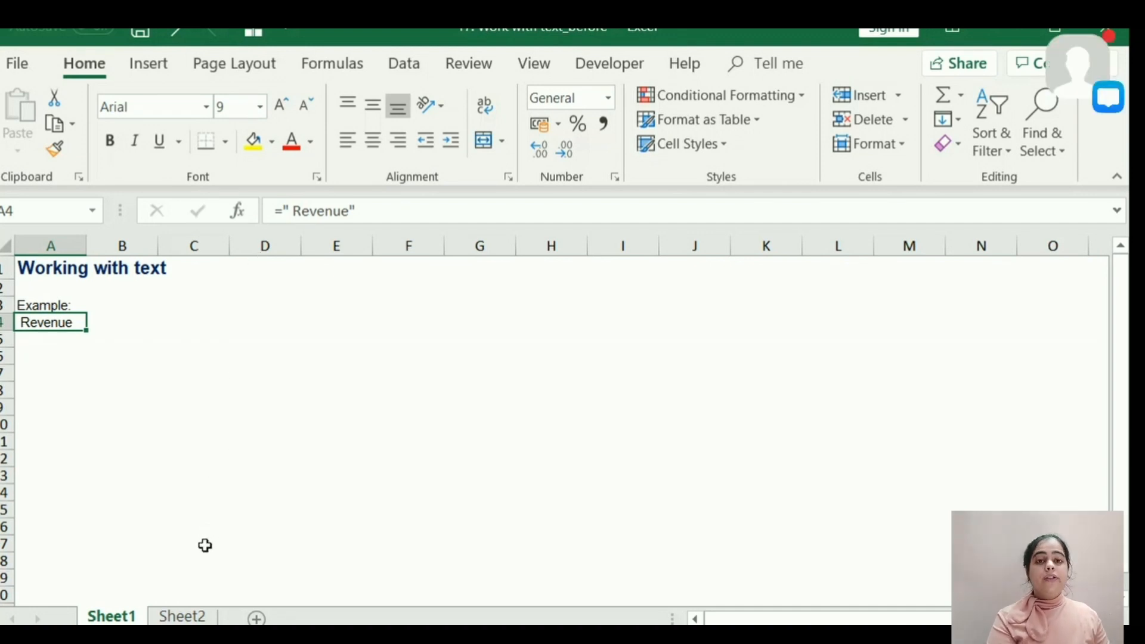
On Sheet2, join Italy and its capital Rome by entering the formula =A5&B5 in D5.
click(185, 617)
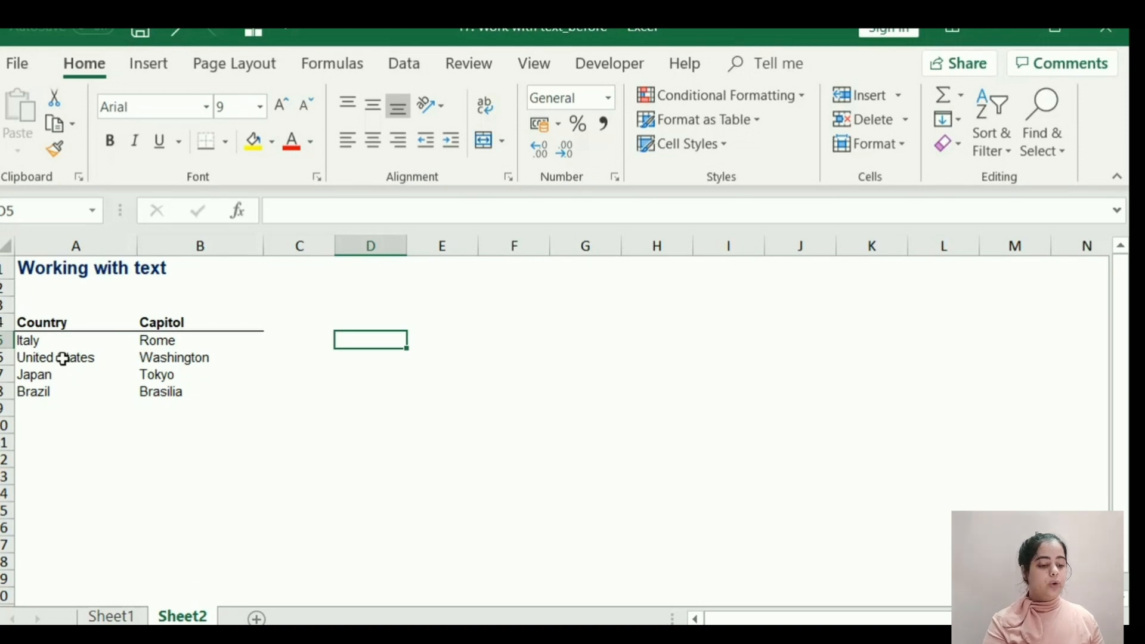
drag(62, 341, 236, 371)
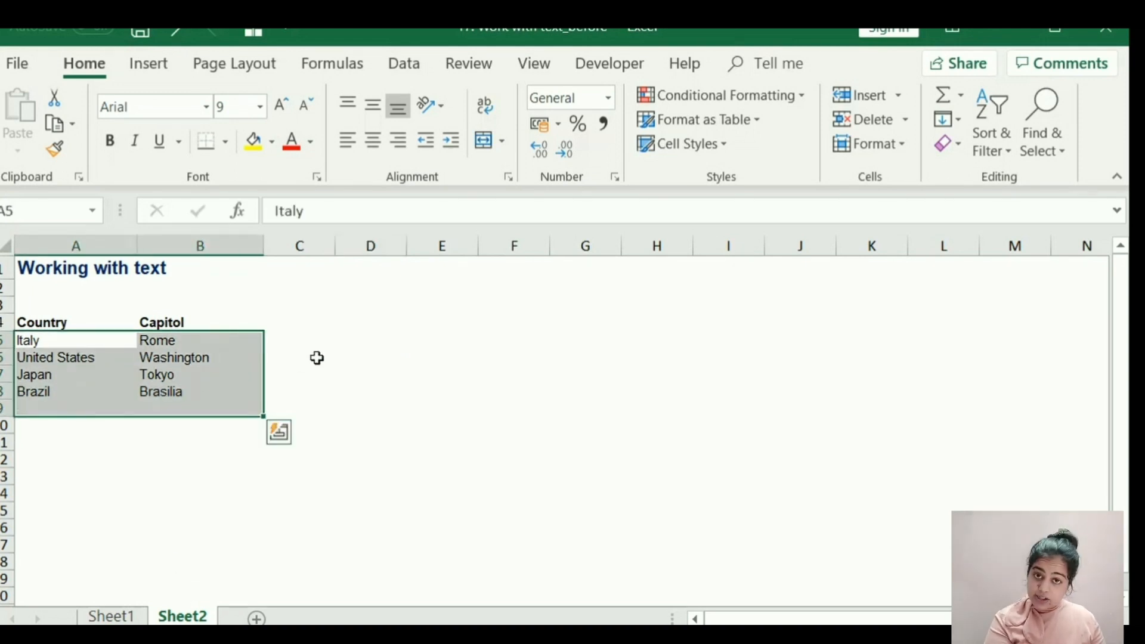
click(352, 341)
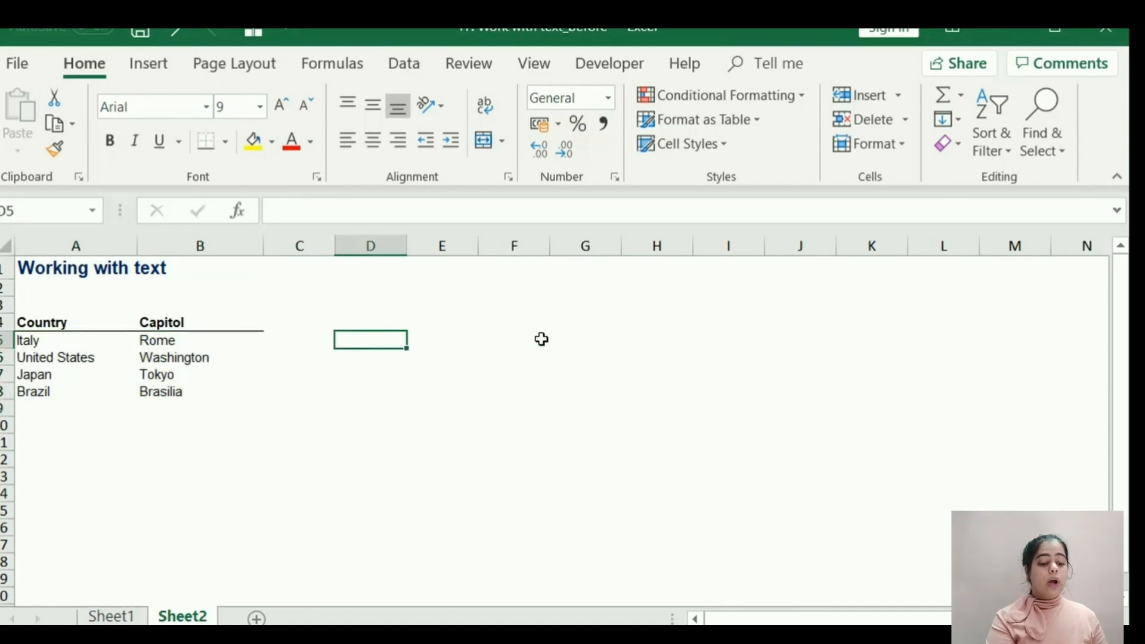
text(=)
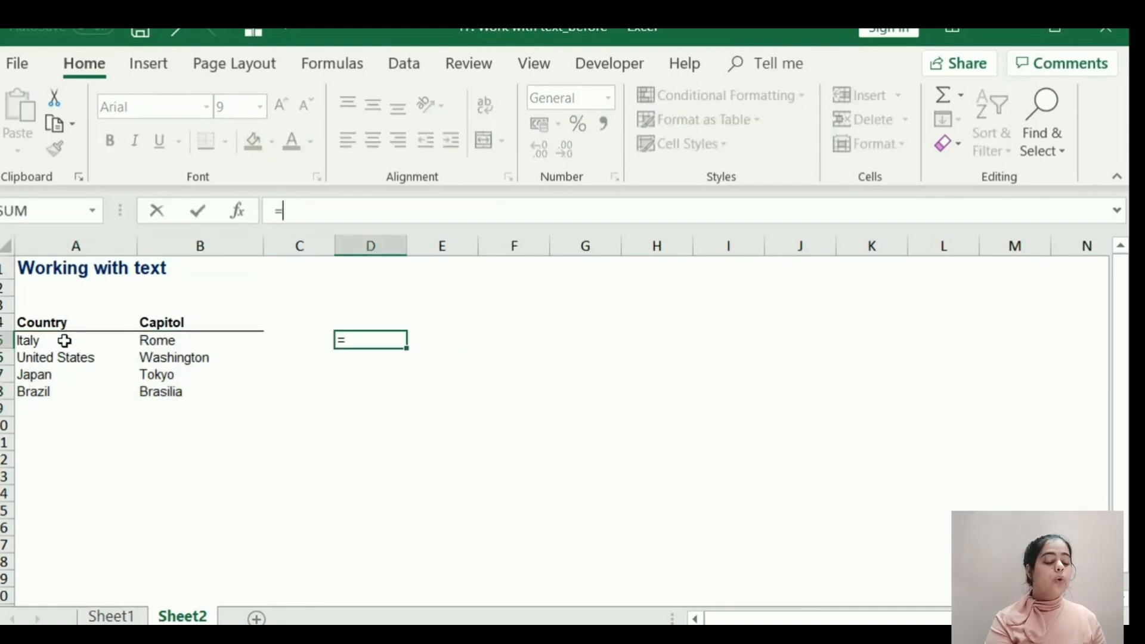
click(65, 341)
text(&)
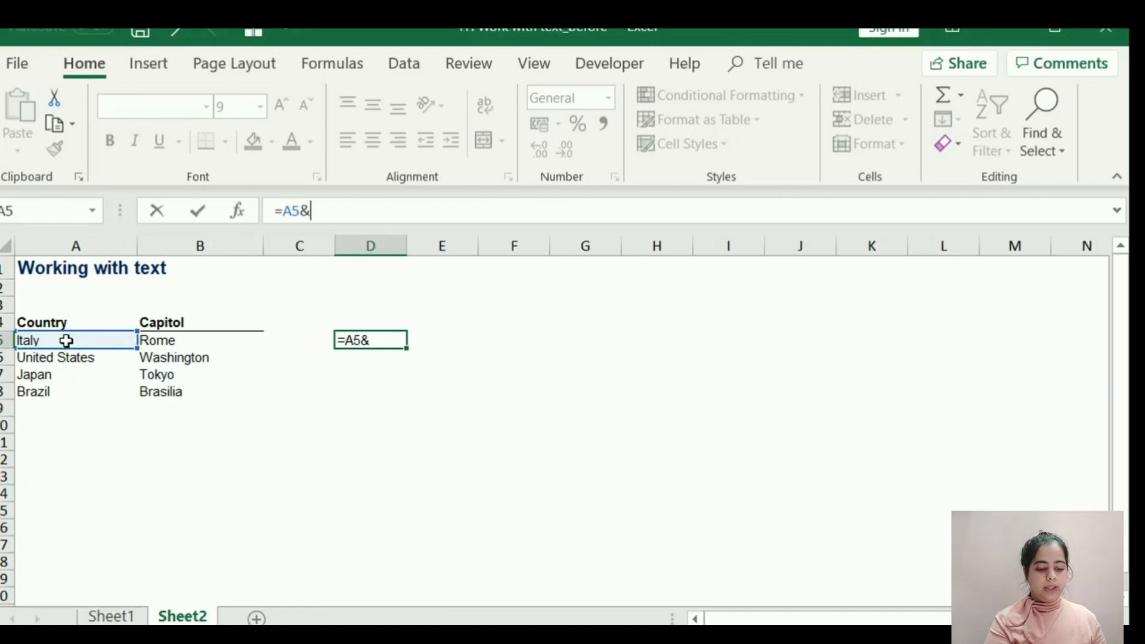
click(150, 342)
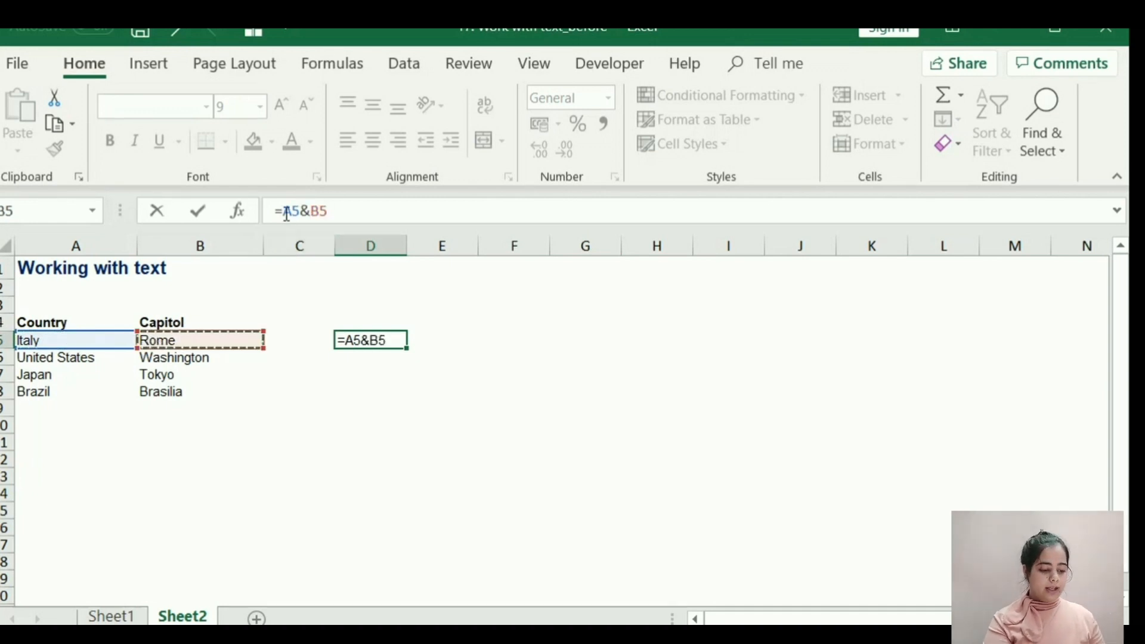
click(350, 212)
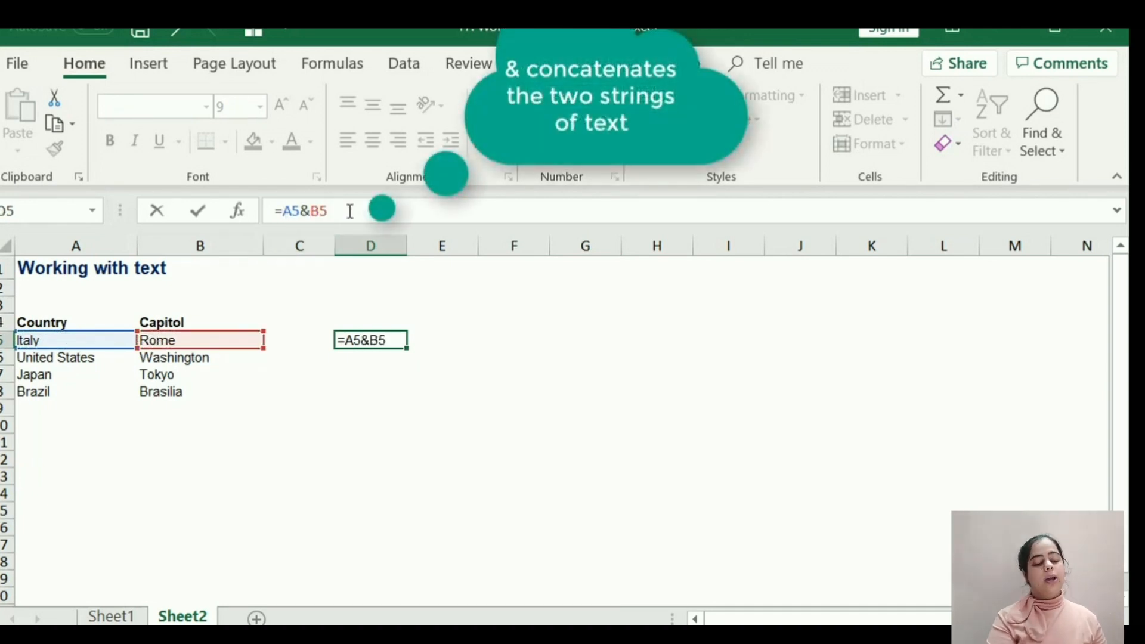
key(Return)
key(Up)
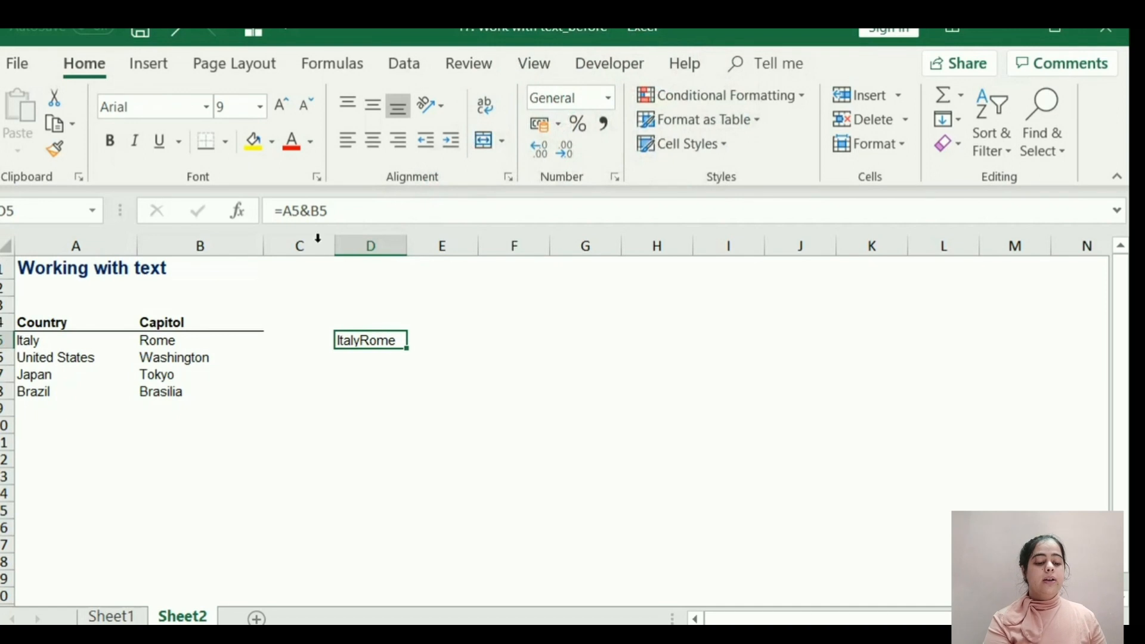
Insert a quoted comma between the two joined values in D5, making the formula =A5&","&B5.
click(310, 210)
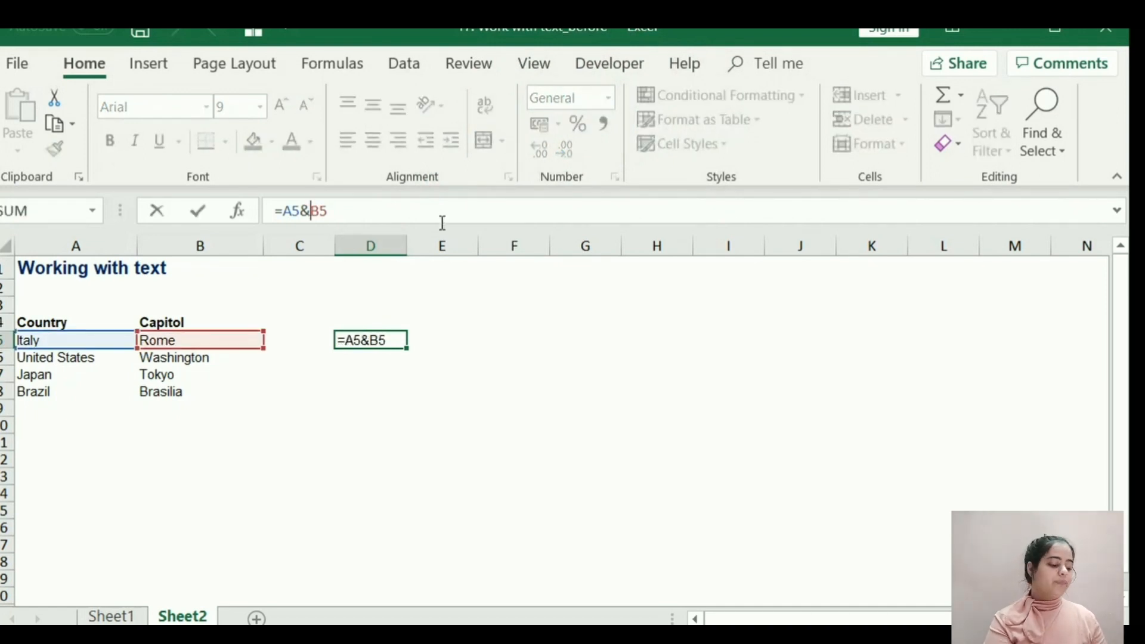
text(&)
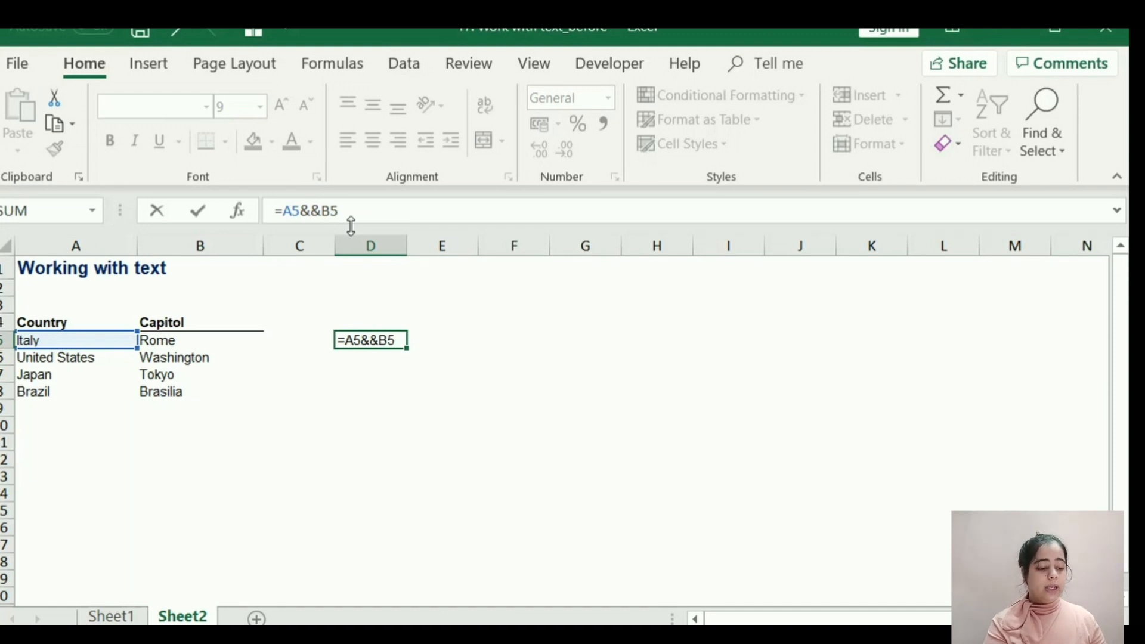
text(@)
key(BackSpace)
text(")
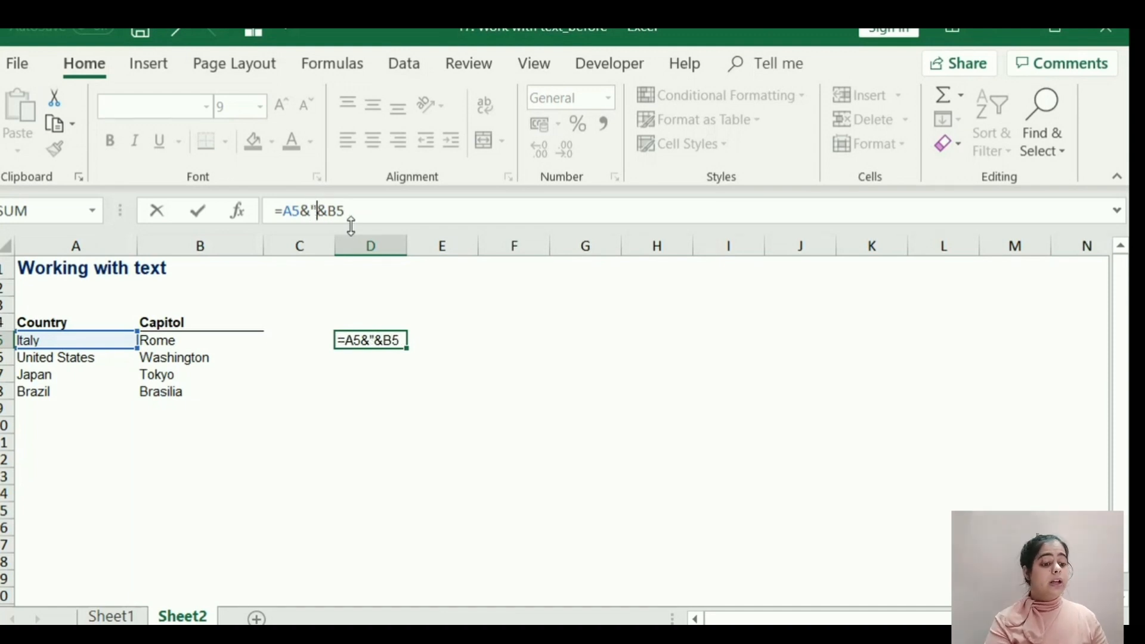
text(,")
key(Return)
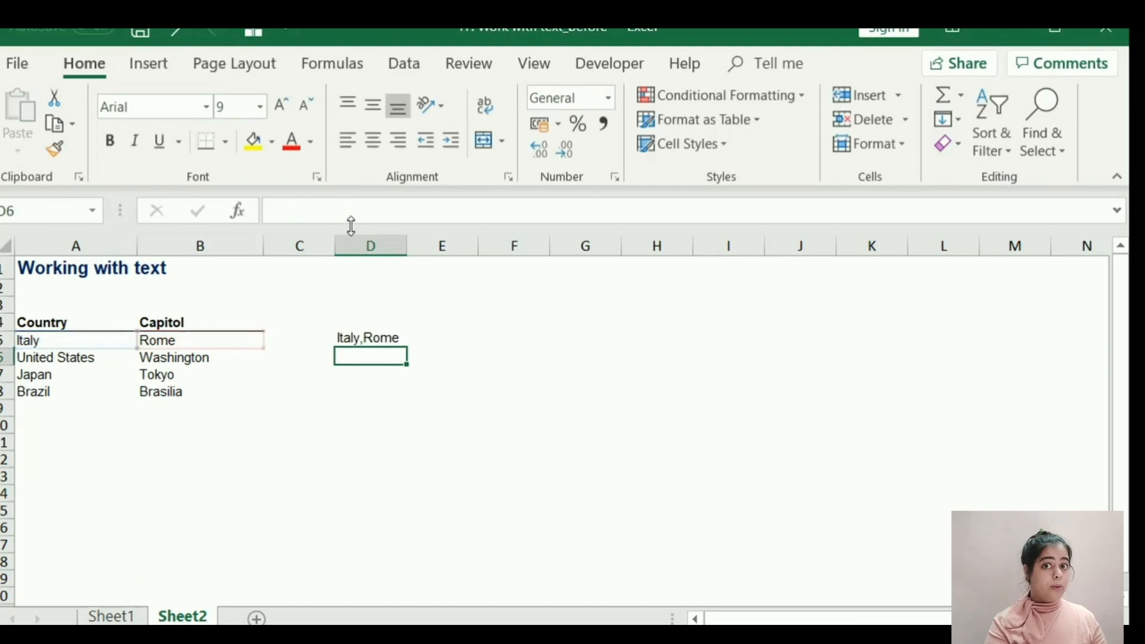
key(Up)
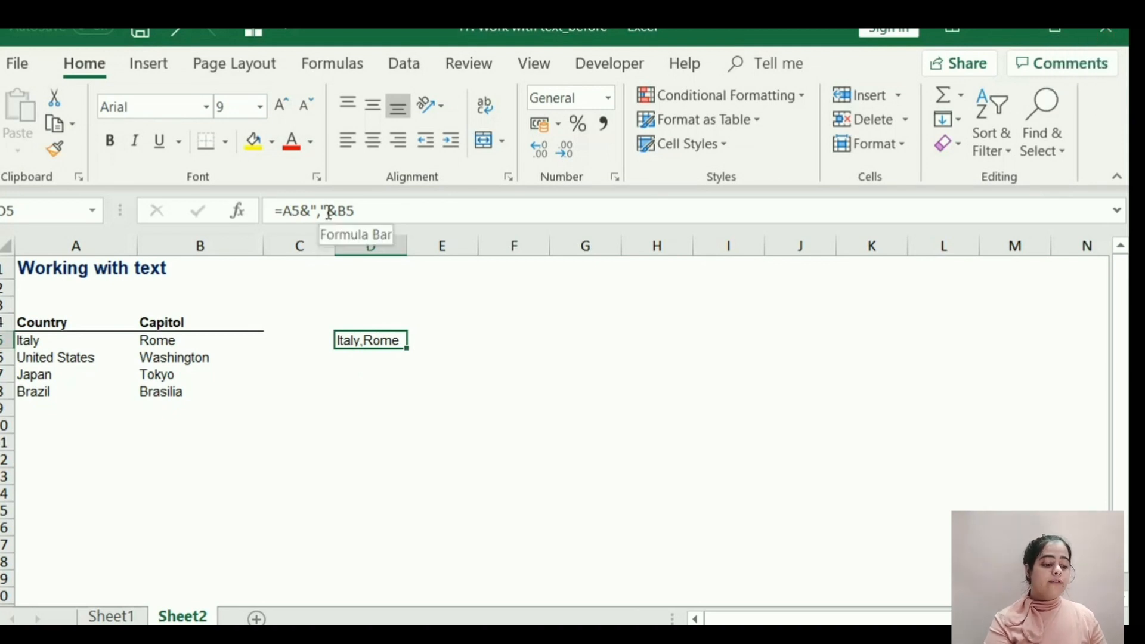
Add a quoted space after the comma in D5, making the formula =A5&","&" "&B5.
click(328, 213)
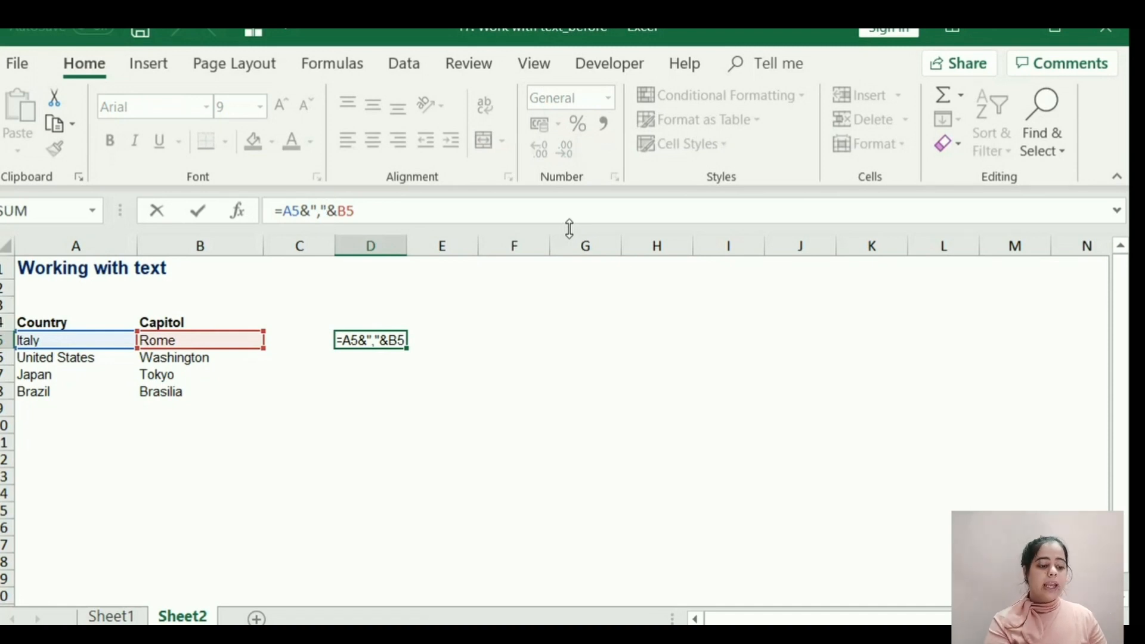
text(&)
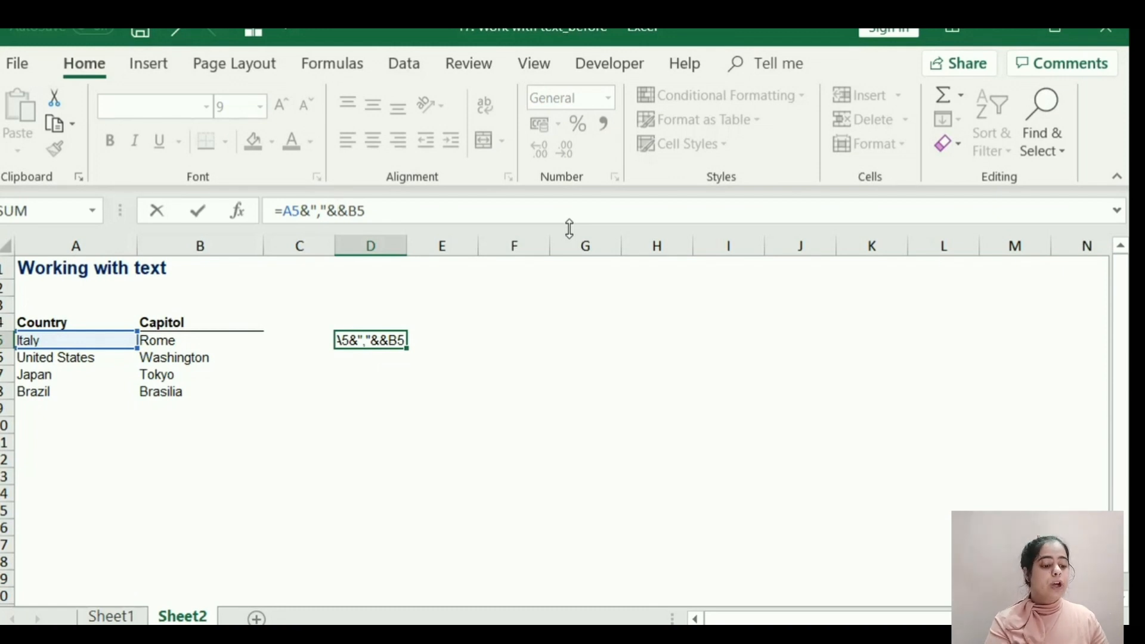
text(" ")
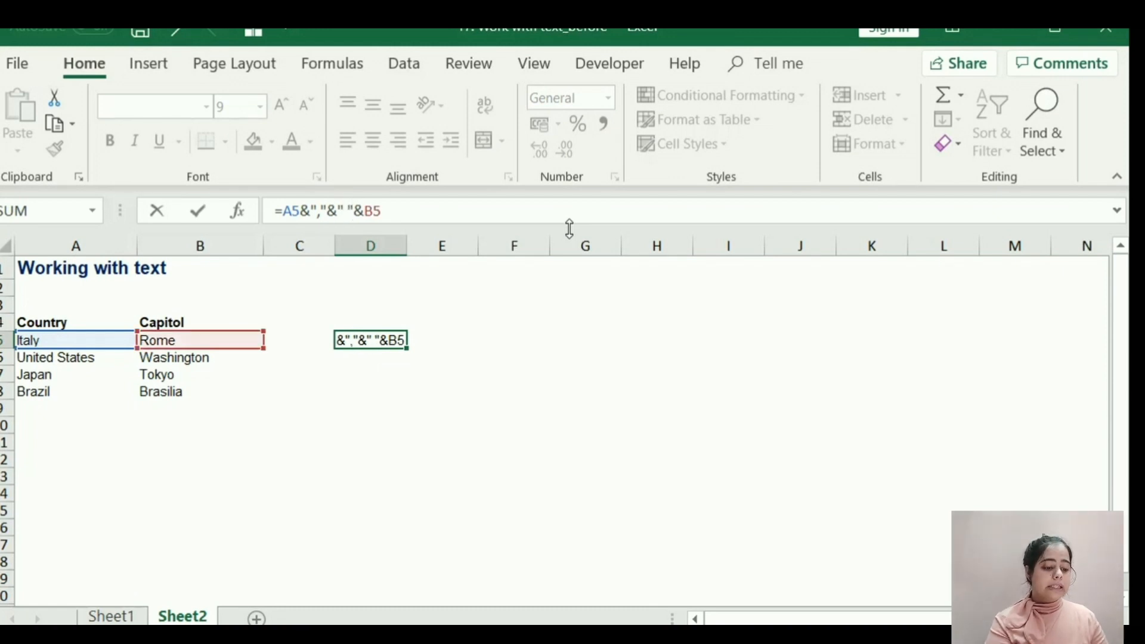
key(Return)
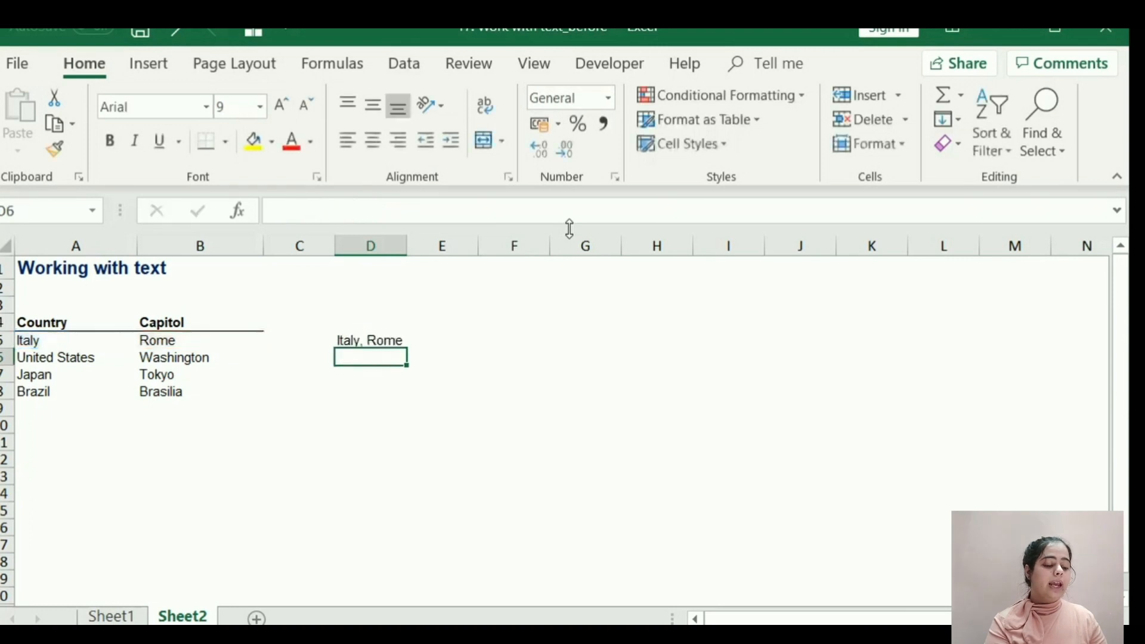
key(Up)
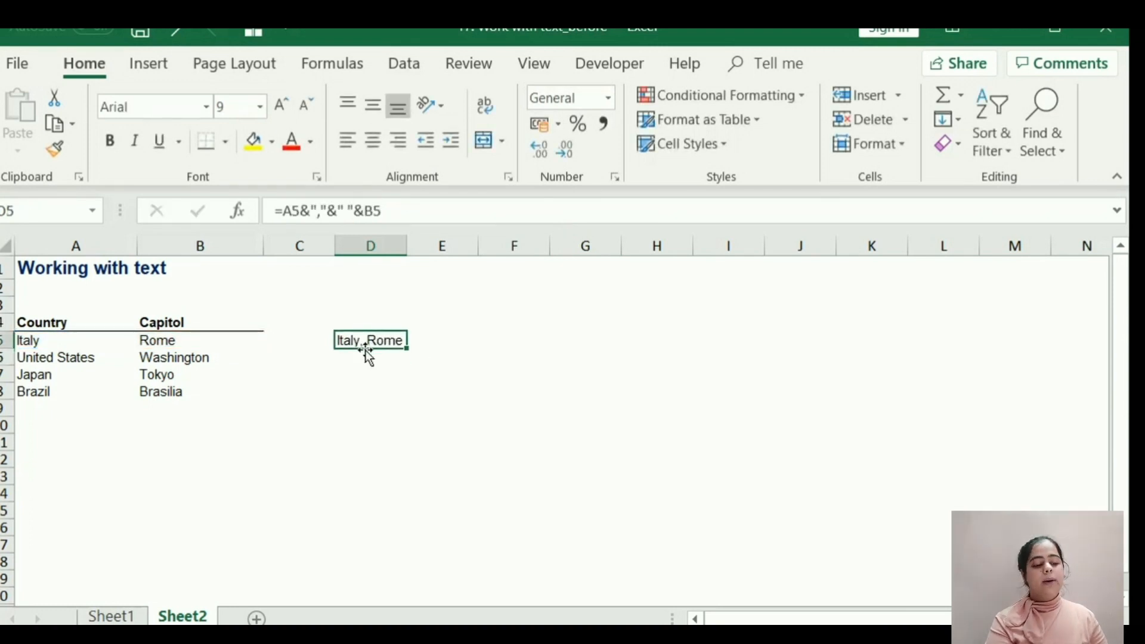
Copy the joining formula from D5 down through D8 for the remaining countries, then reselect D5.
key(ctrl+c)
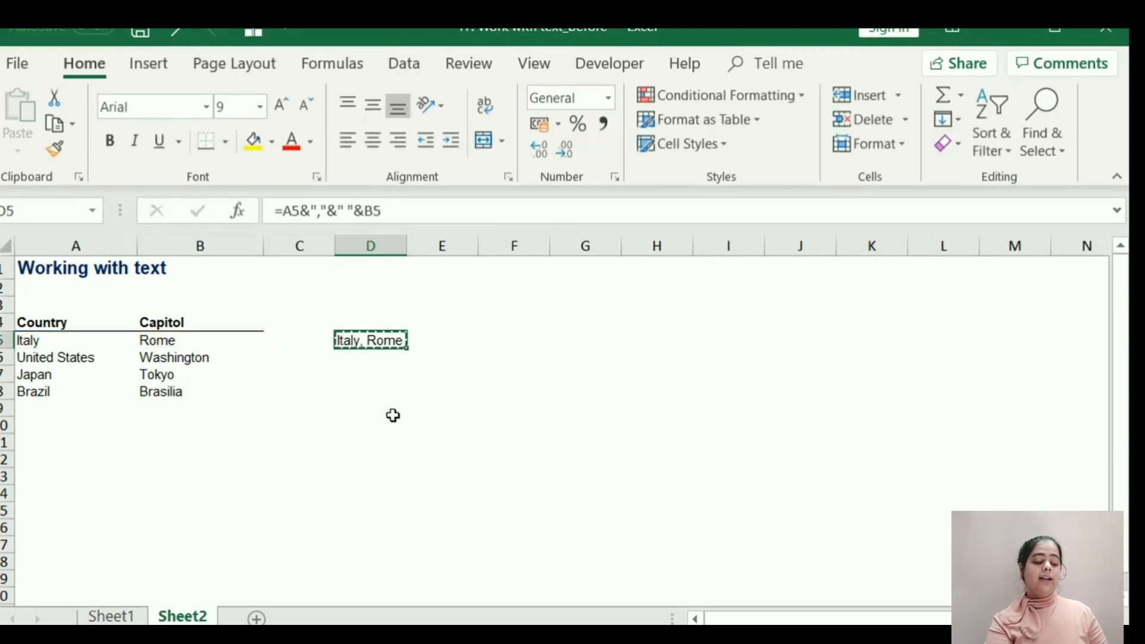
key(shift+Down)
key(shift+Down)
key(shift+Down)
key(ctrl+v)
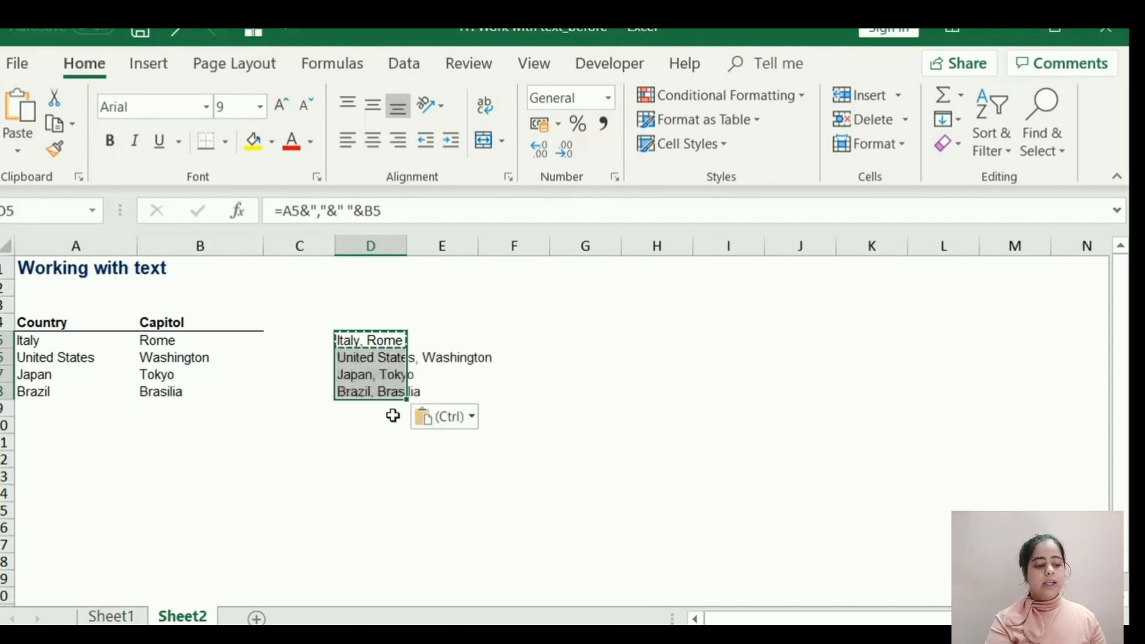
key(Escape)
key(Down)
key(Down)
key(Down)
key(Down)
key(Down)
key(Down)
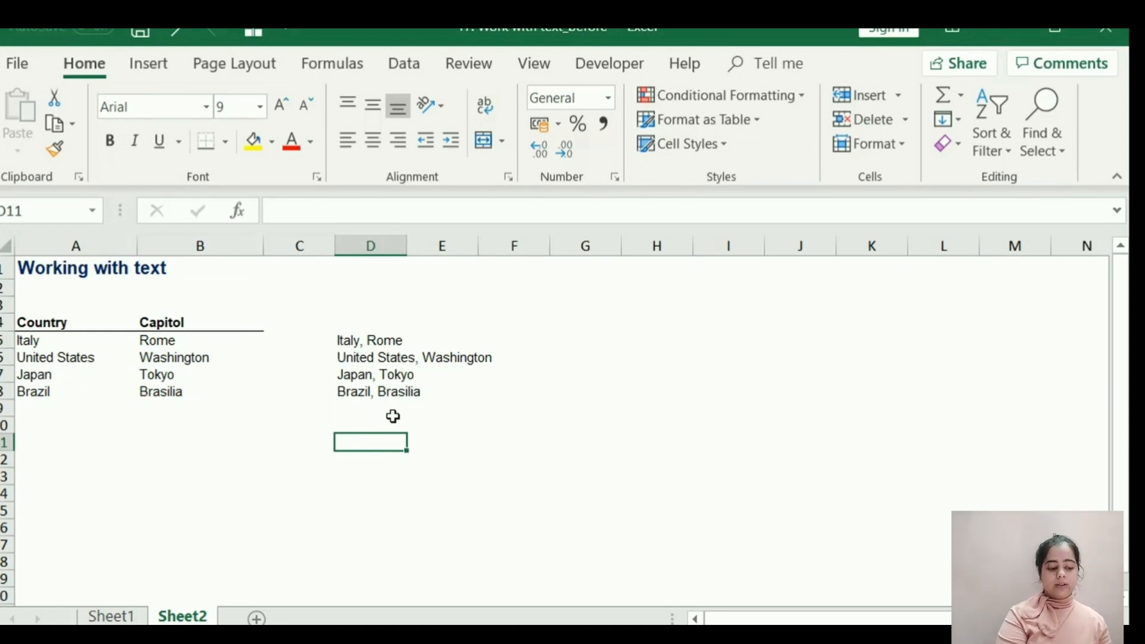
click(357, 346)
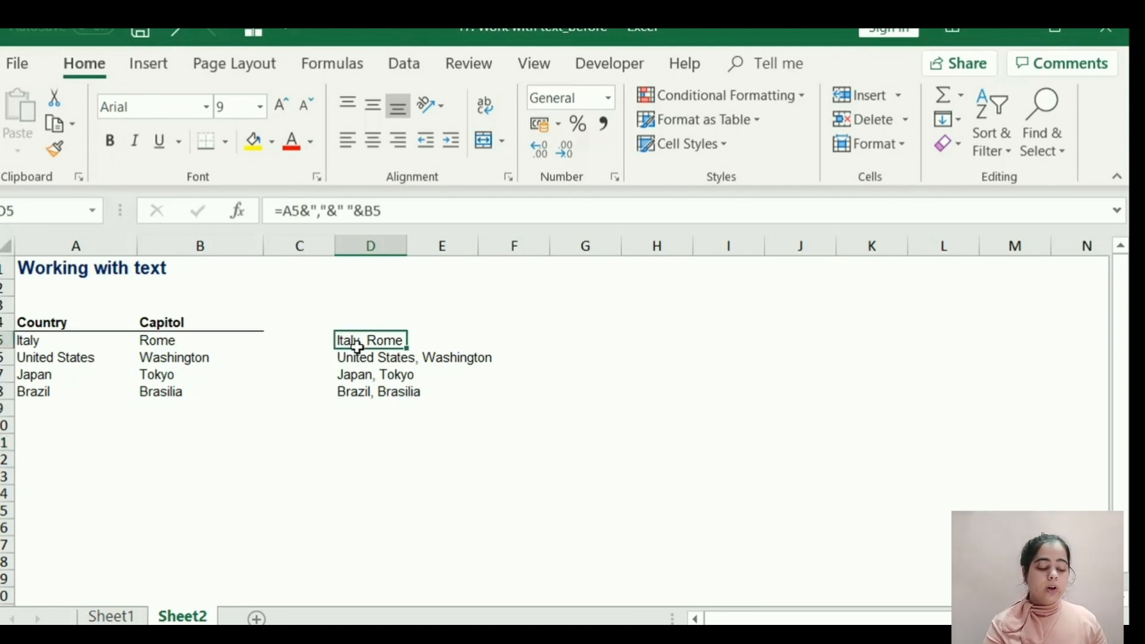